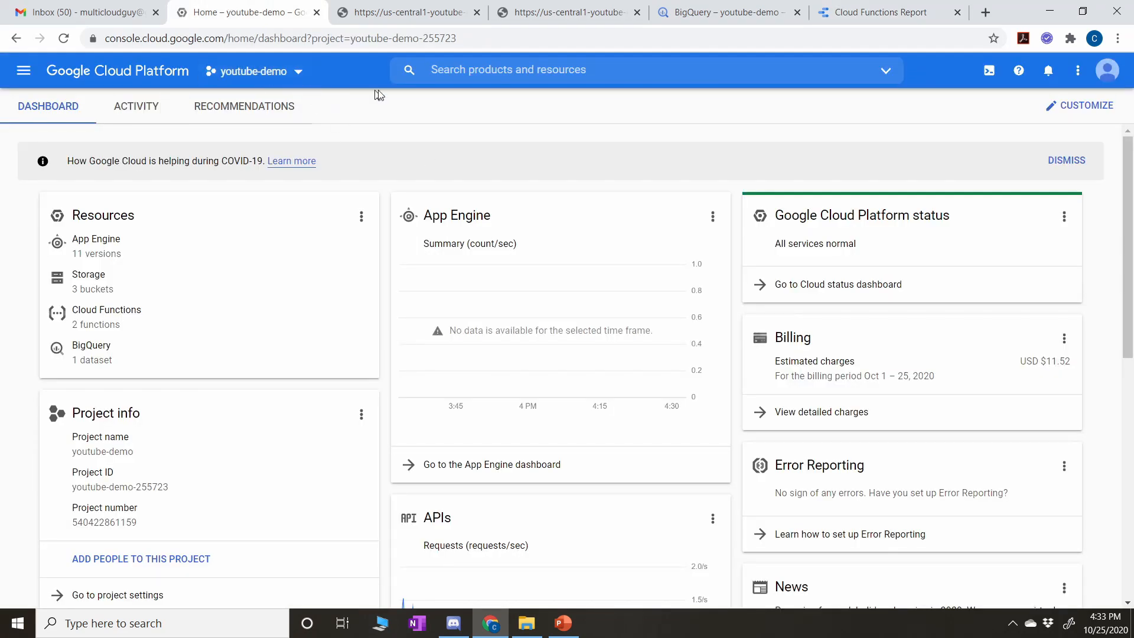
# Search the console for "cloud functions" and open the Cloud Functions page
pyautogui.click(509, 75)
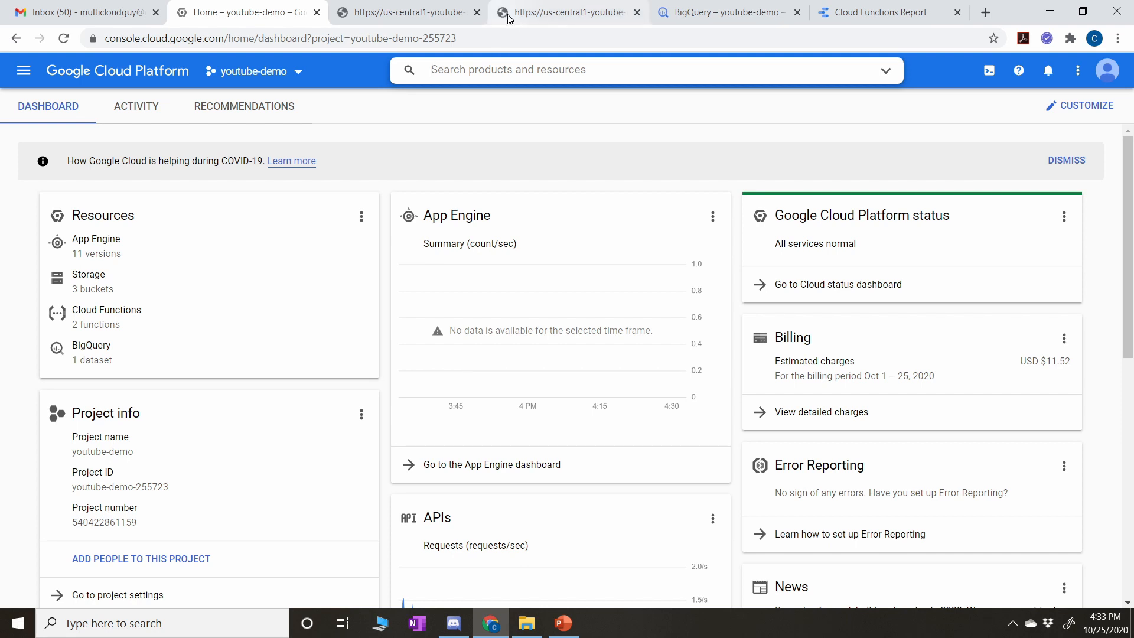
pyautogui.write('cloud functio')
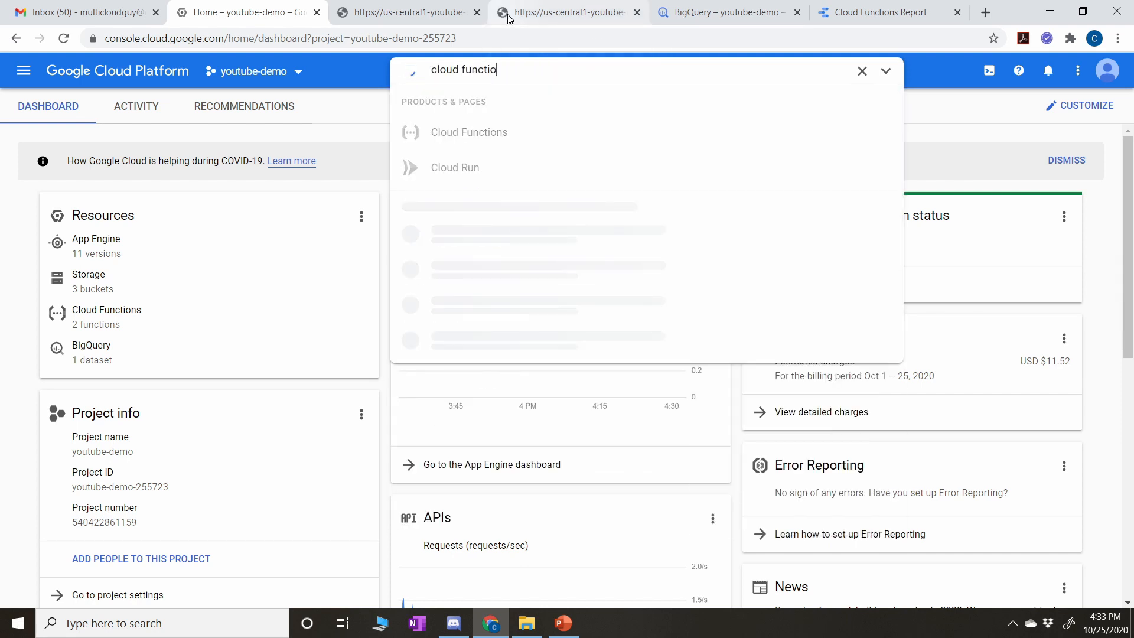
pyautogui.write('ns')
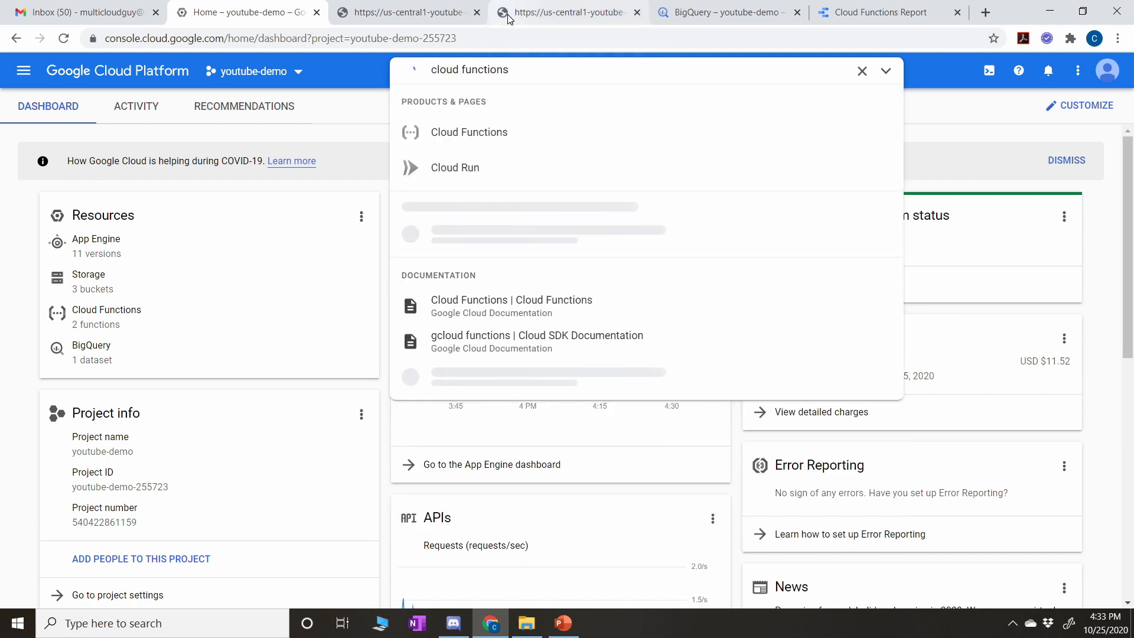
pyautogui.click(544, 128)
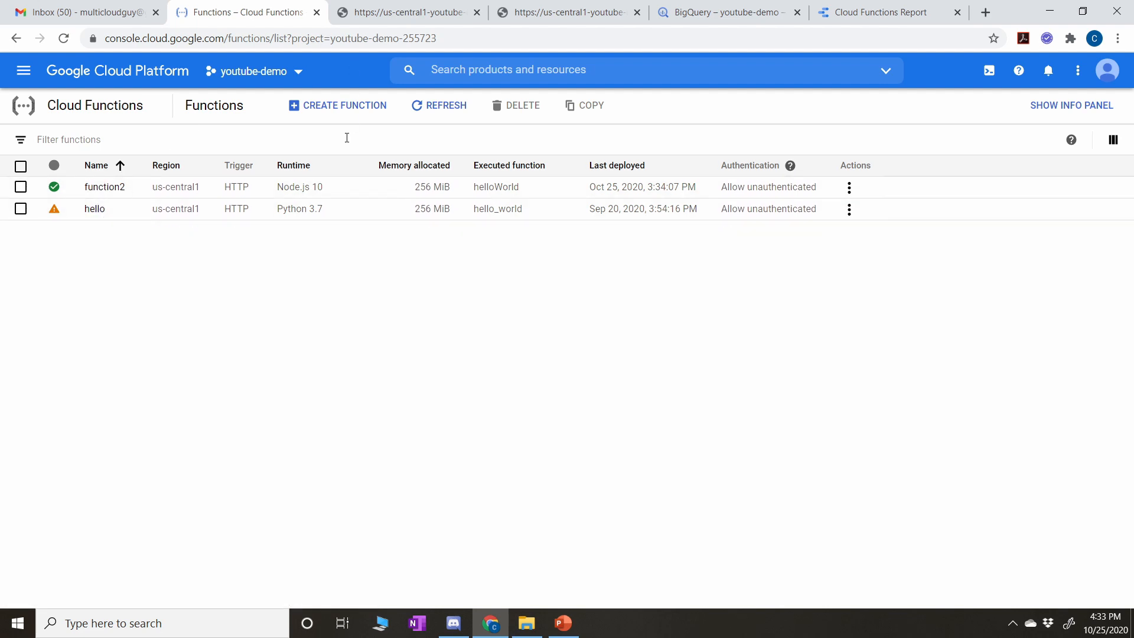
# Start creating a new cloud function and name it welcome
pyautogui.click(347, 115)
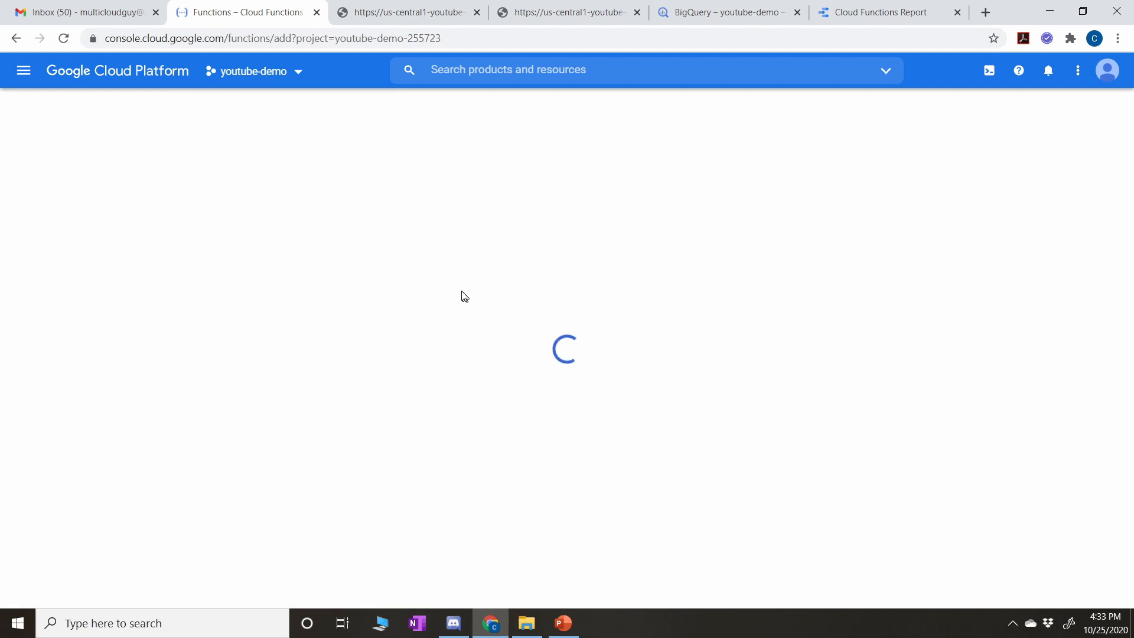
pyautogui.moveTo(197, 243); pyautogui.dragTo(2, 231)
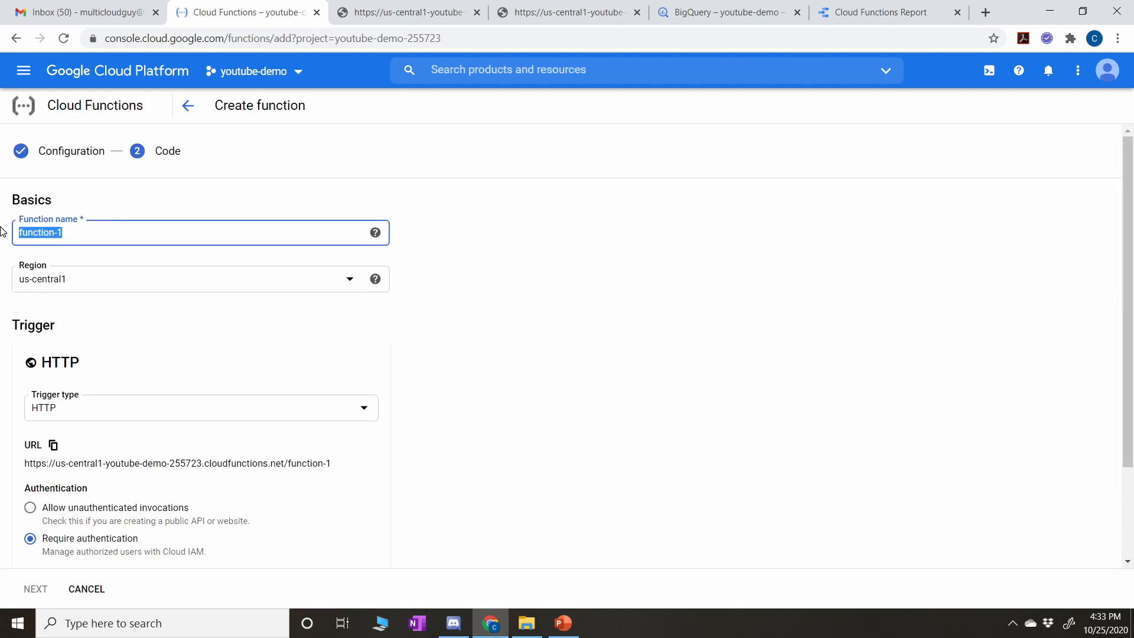
pyautogui.write('welcome')
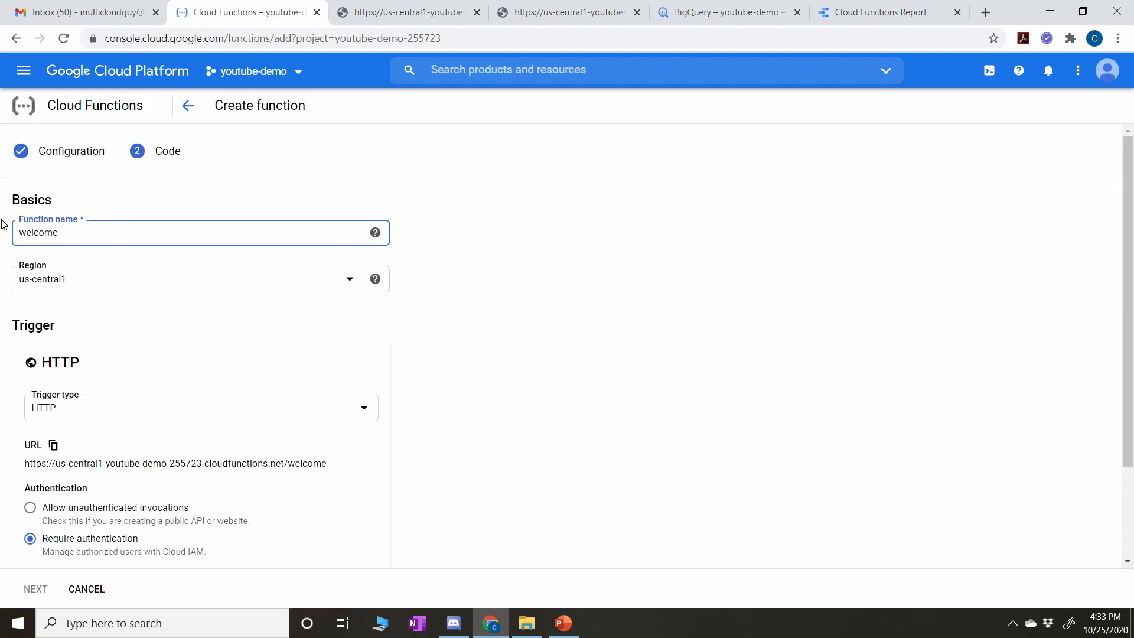
pyautogui.click(513, 275)
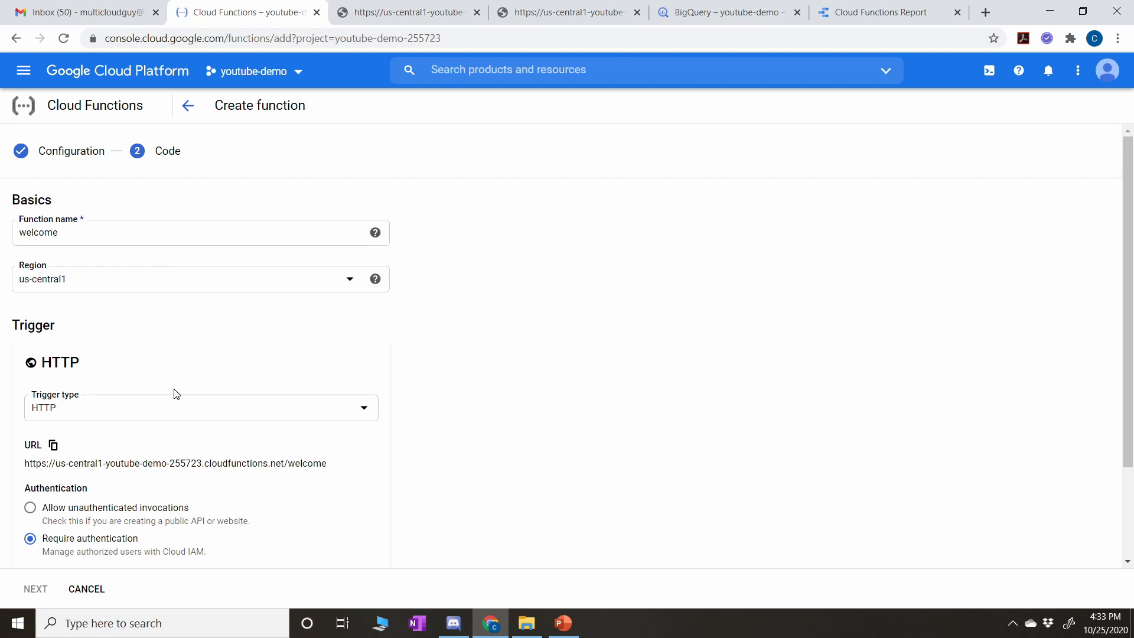
# Save the HTTP trigger with unauthenticated invocations allowed and deploy the welcome function with the default Node.js 10 code
pyautogui.scroll(-2, 175, 395)
pyautogui.click(38, 473)
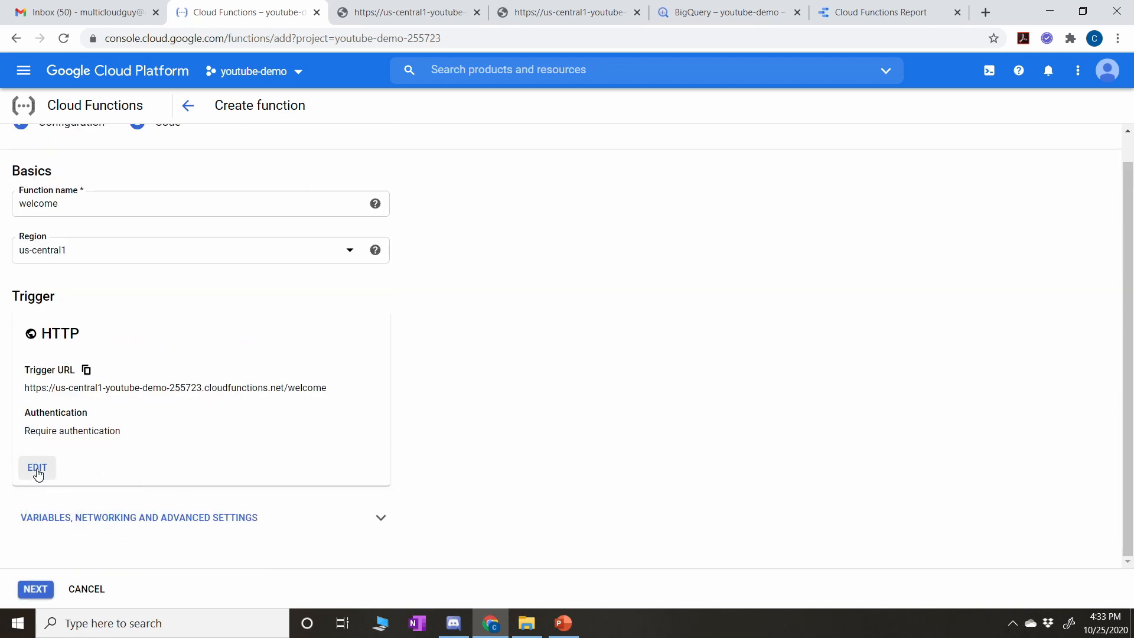
pyautogui.click(37, 469)
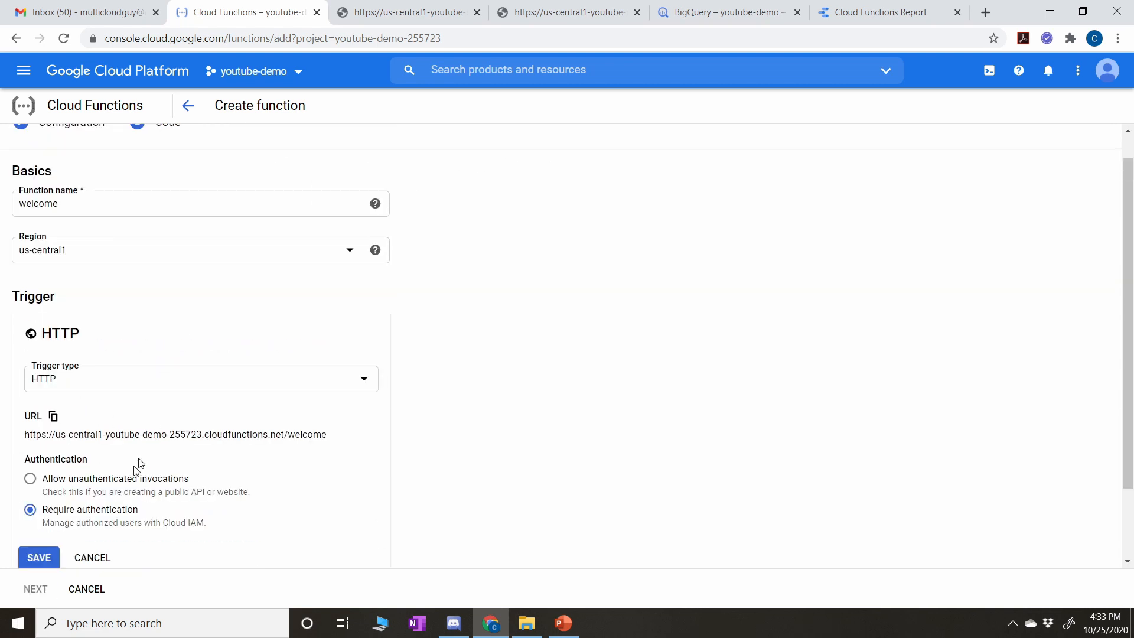
pyautogui.click(30, 479)
pyautogui.scroll(-2, 65, 551)
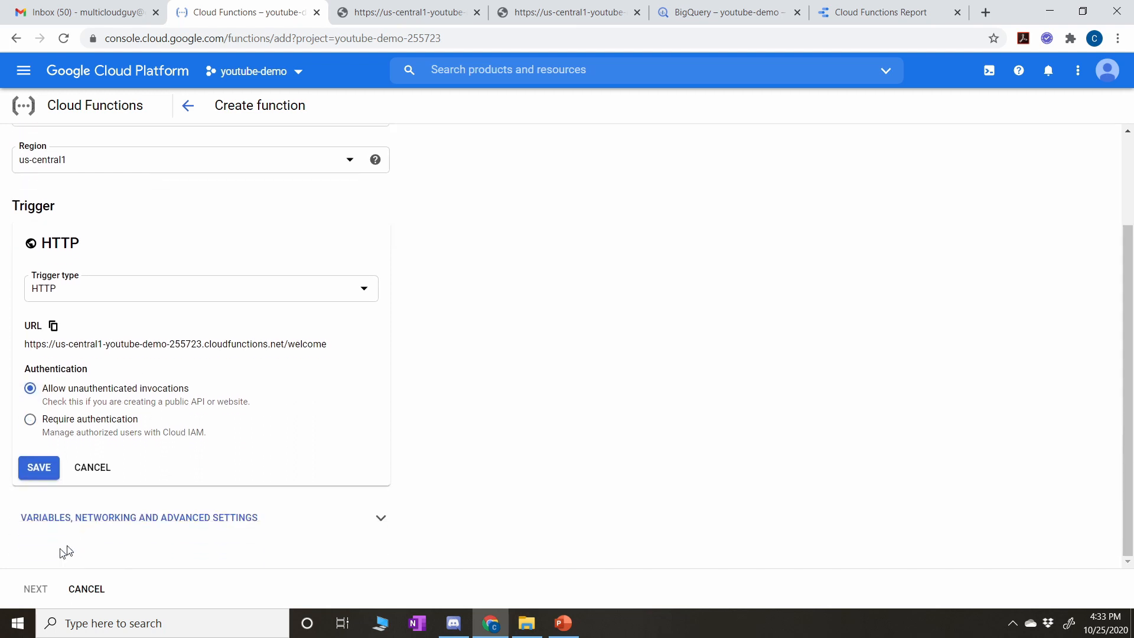
pyautogui.click(38, 470)
pyautogui.click(33, 588)
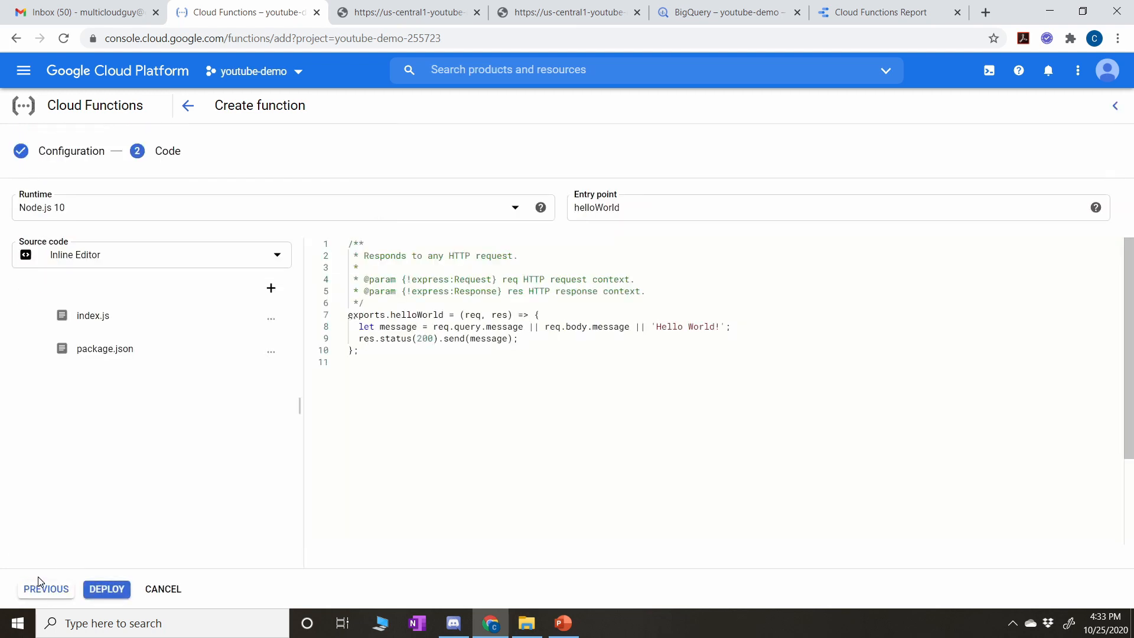
pyautogui.click(110, 589)
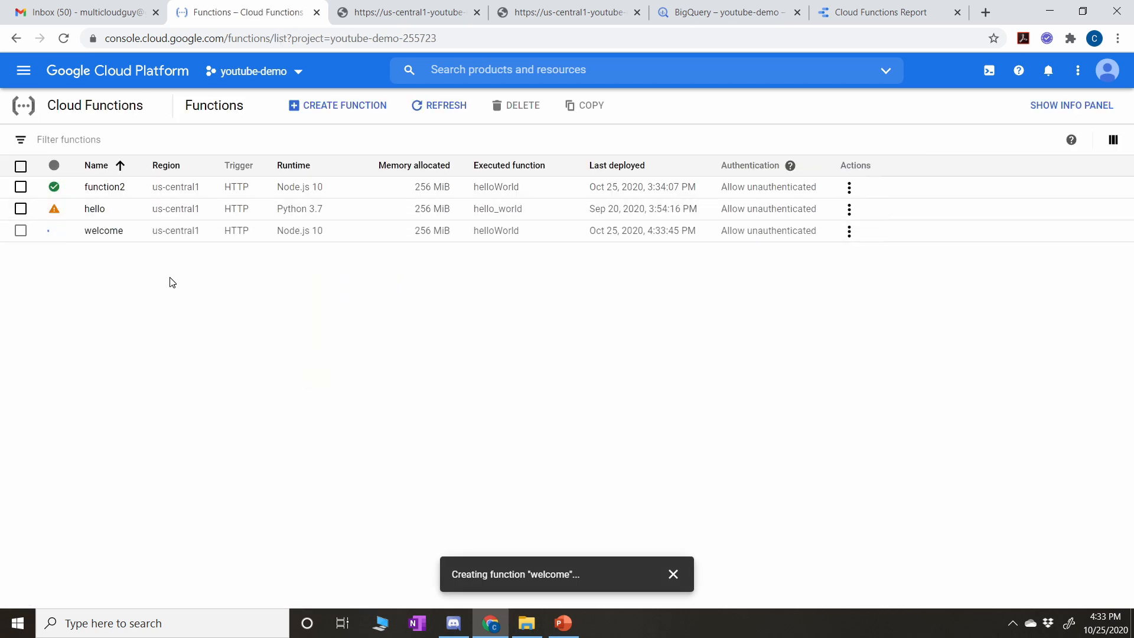
# Start creating another cloud function and name it totalnumbers
pyautogui.click(344, 103)
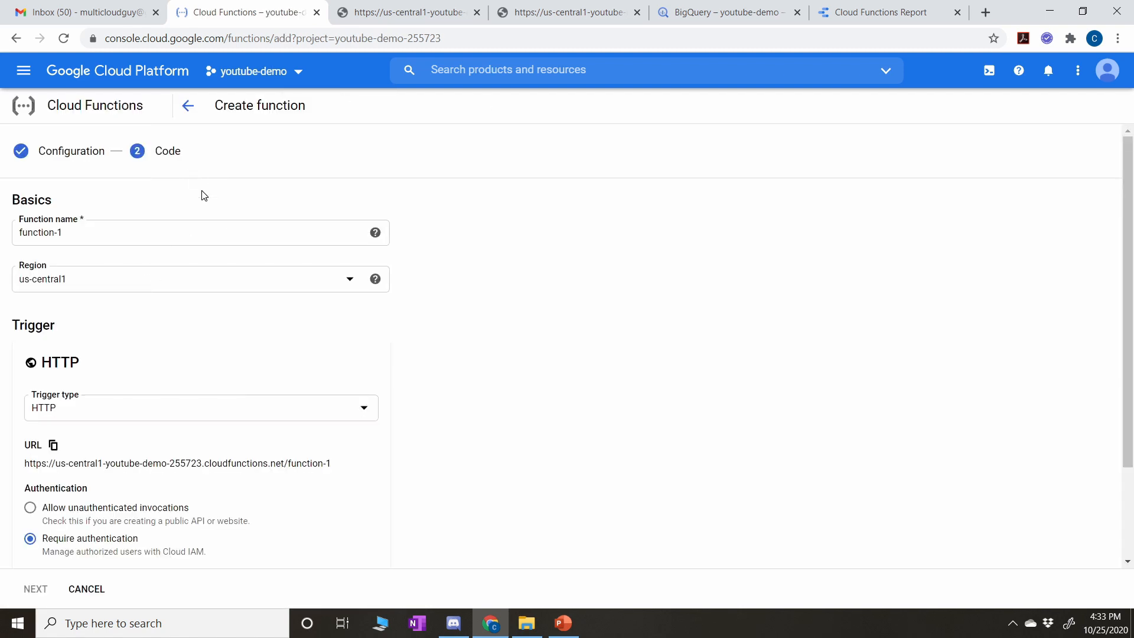
pyautogui.click(168, 237)
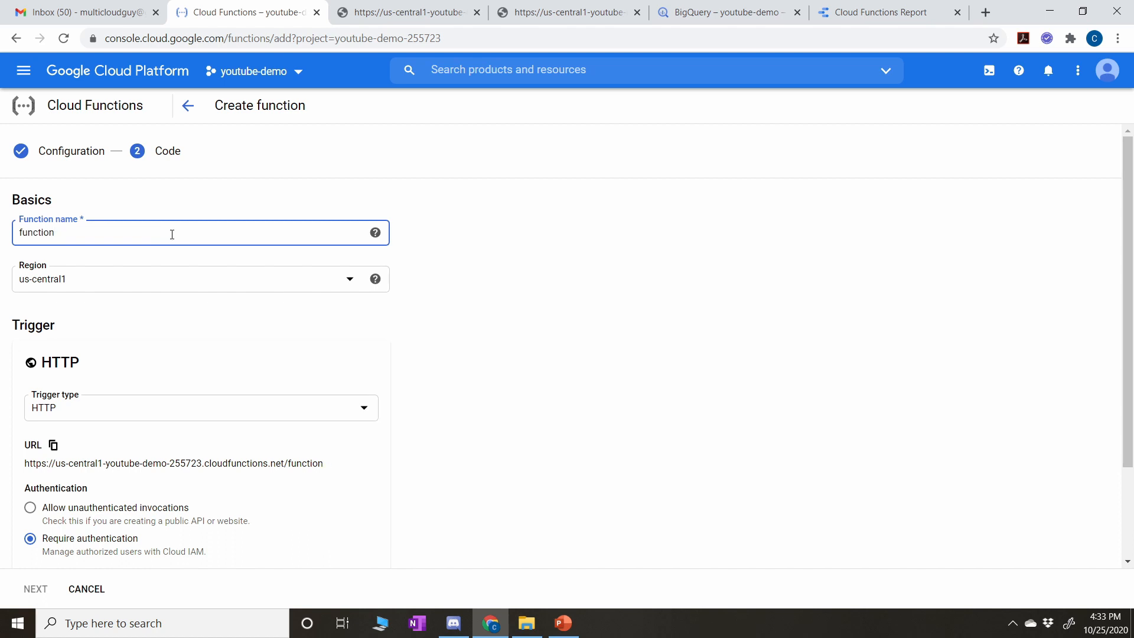
pyautogui.press('BackSpace')
pyautogui.press('BackSpace')
pyautogui.write('tot')
pyautogui.click(650, 227)
# Allow unauthenticated invocations on the totalnumbers HTTP trigger, save it, and deploy the function with the default code
pyautogui.scroll(-2, 625, 271)
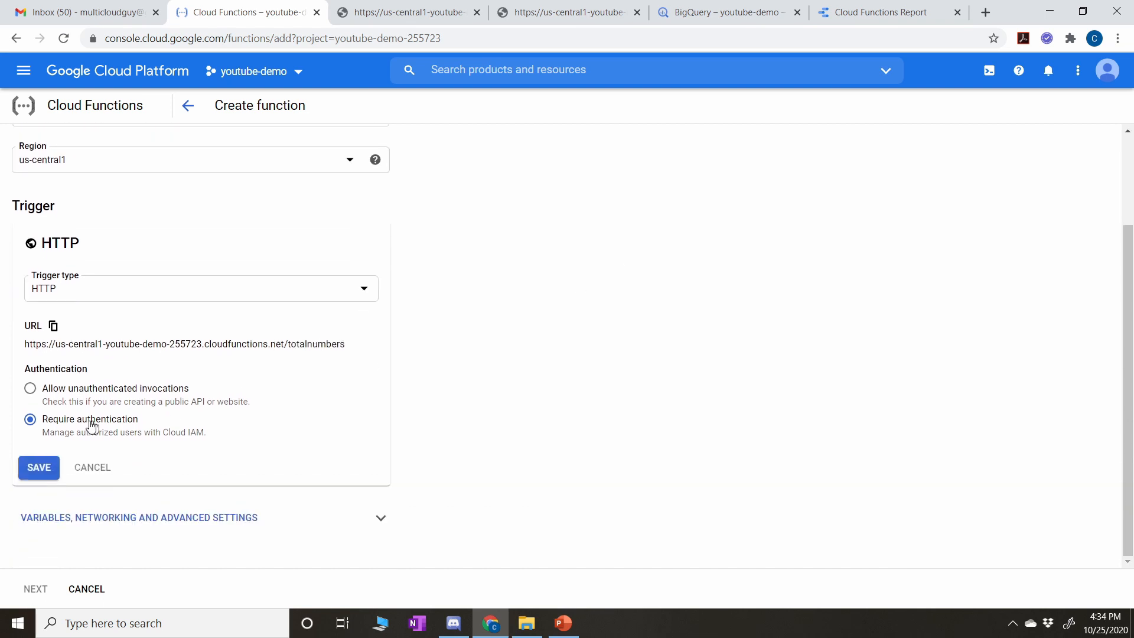
pyautogui.click(30, 395)
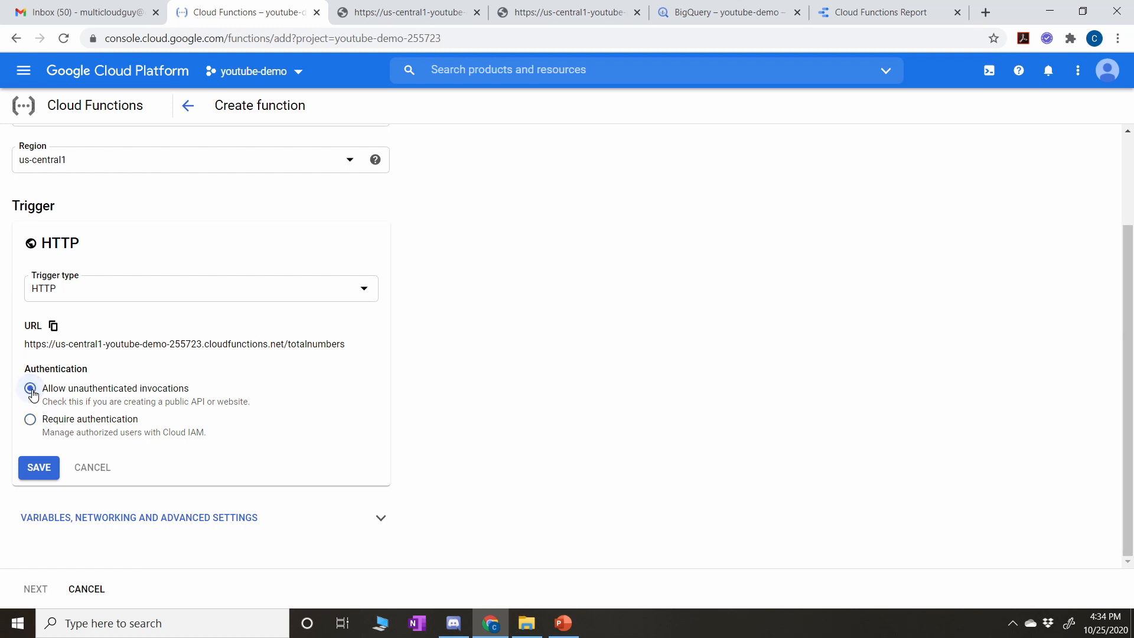
pyautogui.click(37, 469)
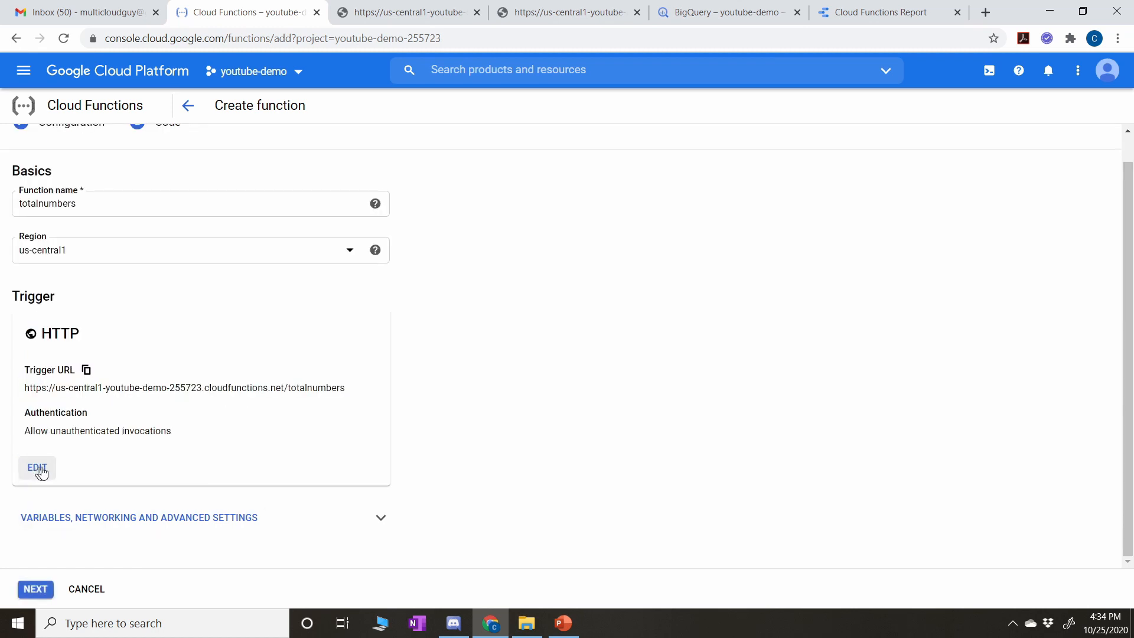
pyautogui.click(36, 589)
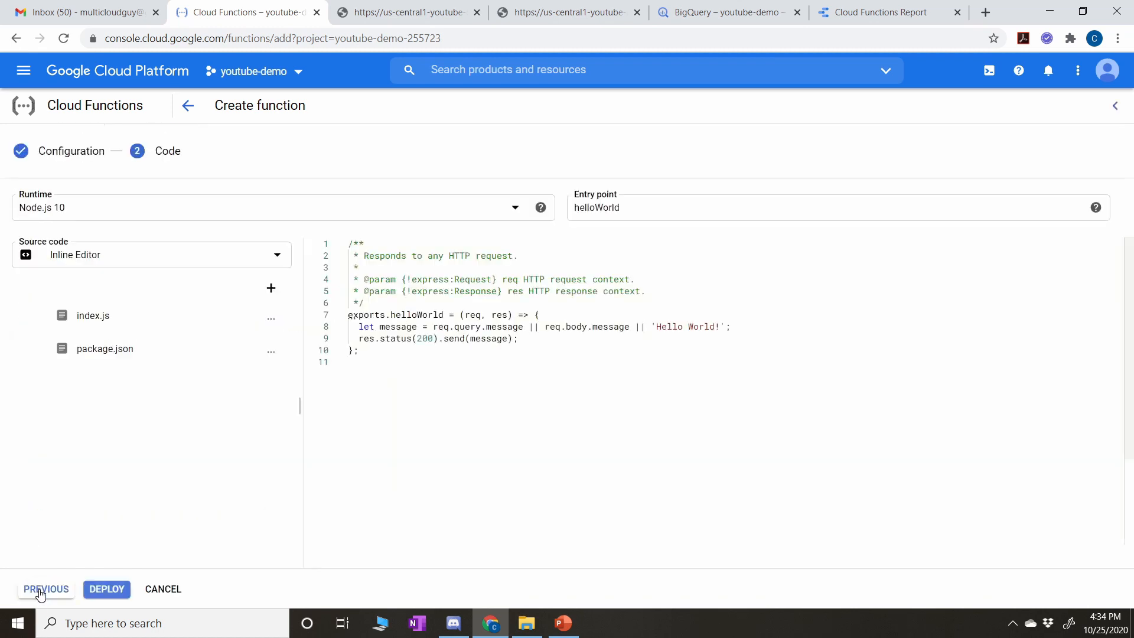
pyautogui.click(122, 590)
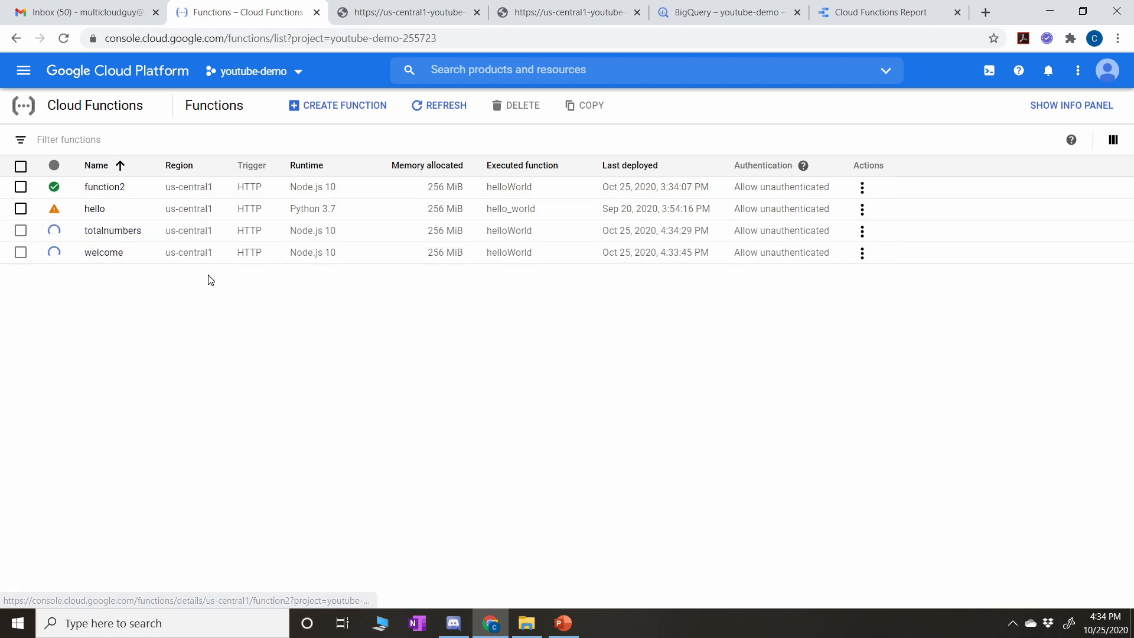
# Search the console for "logging" and open the Logging page
pyautogui.click(538, 72)
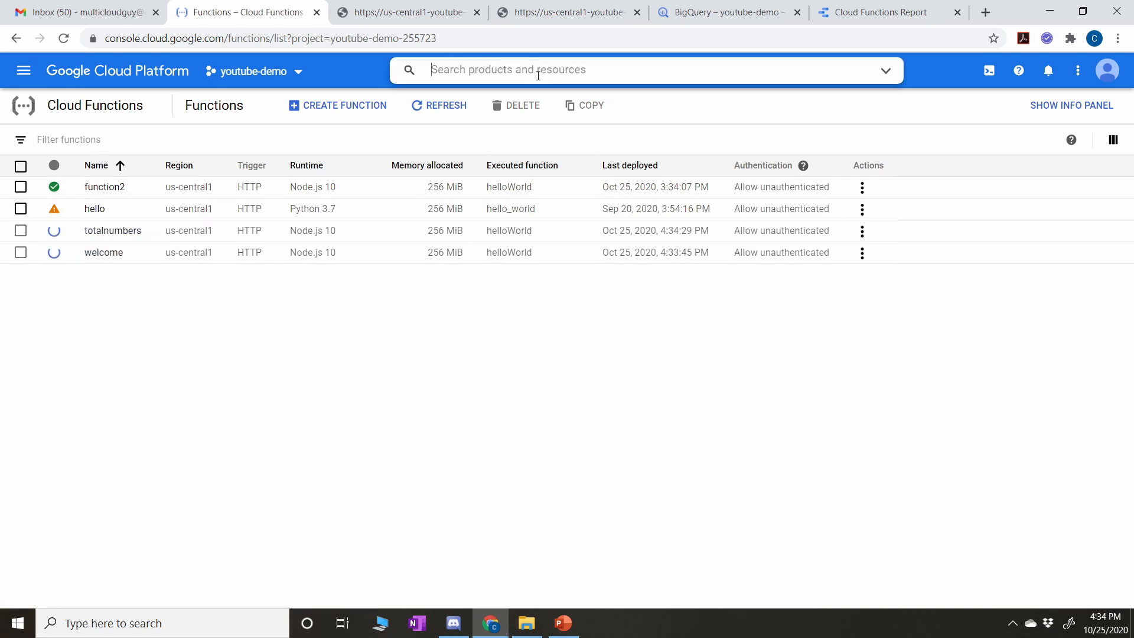
pyautogui.write('logging')
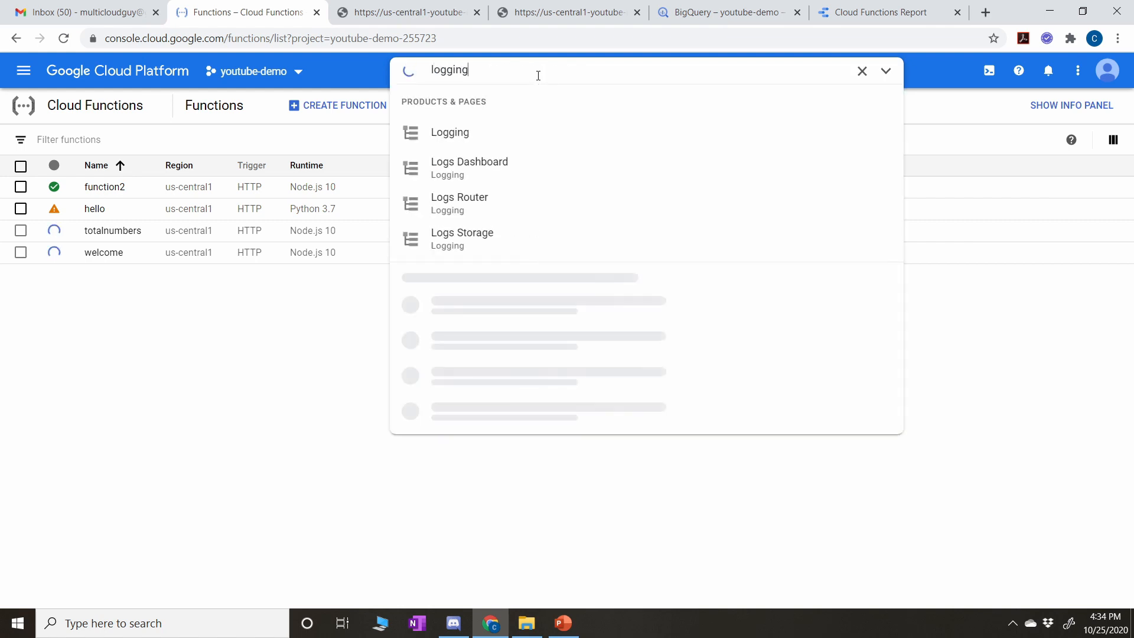
pyautogui.click(455, 134)
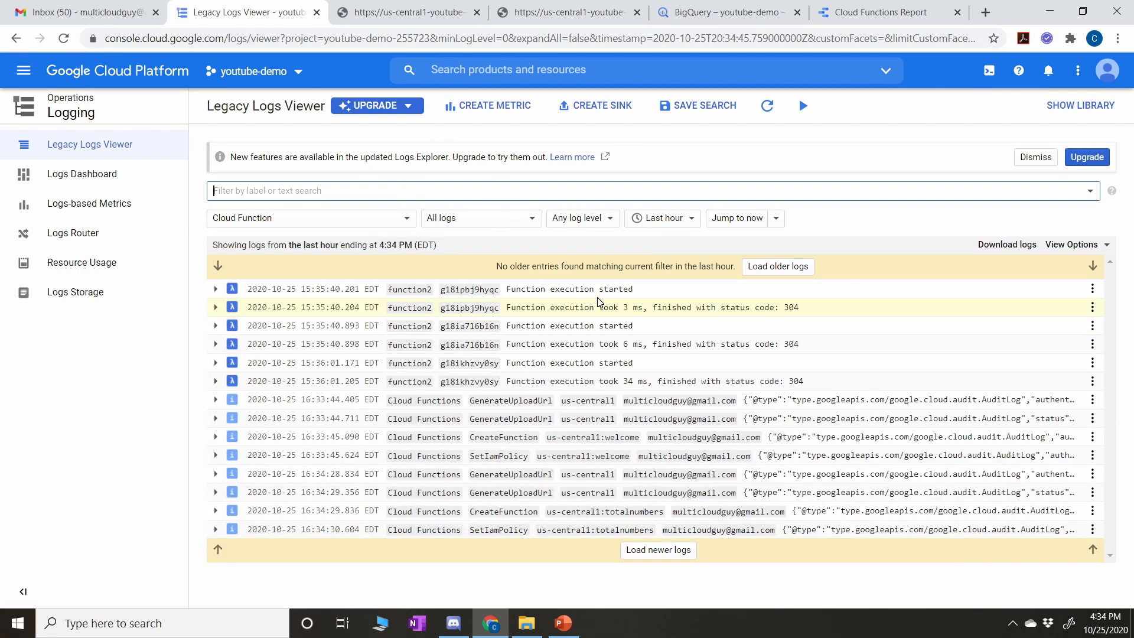
# View the BigQuery logs in the logs viewer and return the resource filter to Cloud Function
pyautogui.click(402, 221)
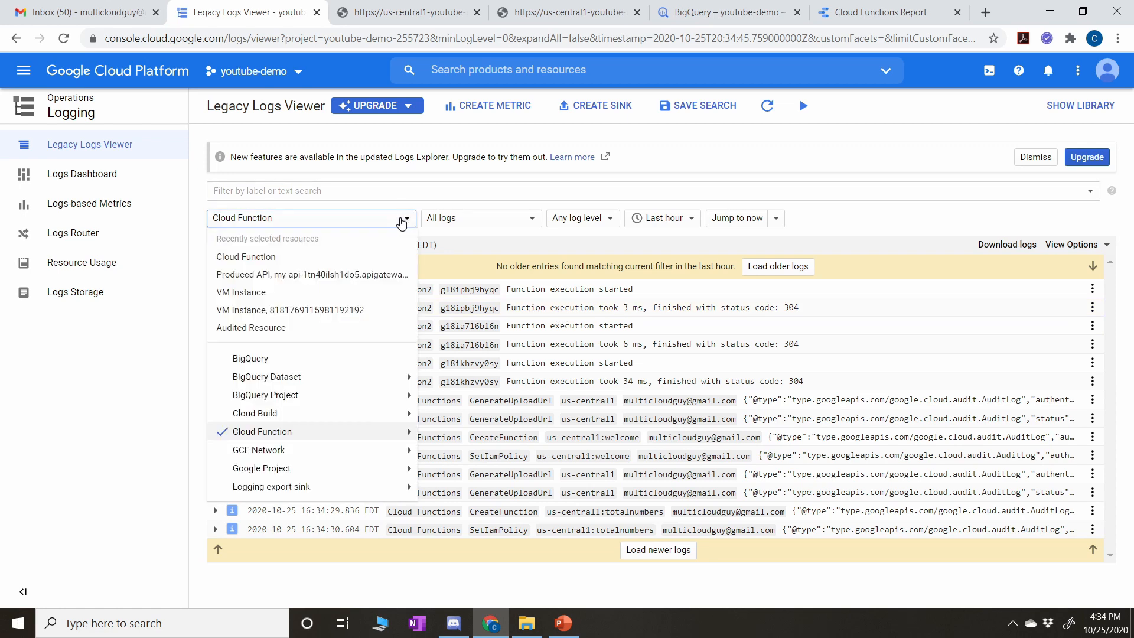
pyautogui.moveTo(312, 413)
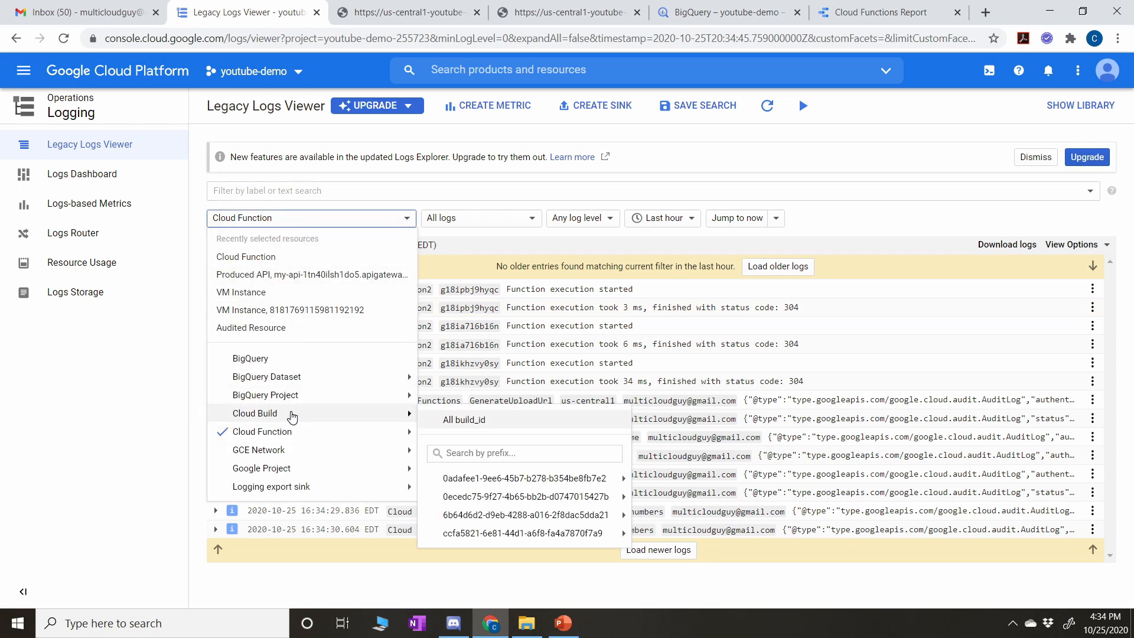
pyautogui.moveTo(307, 377)
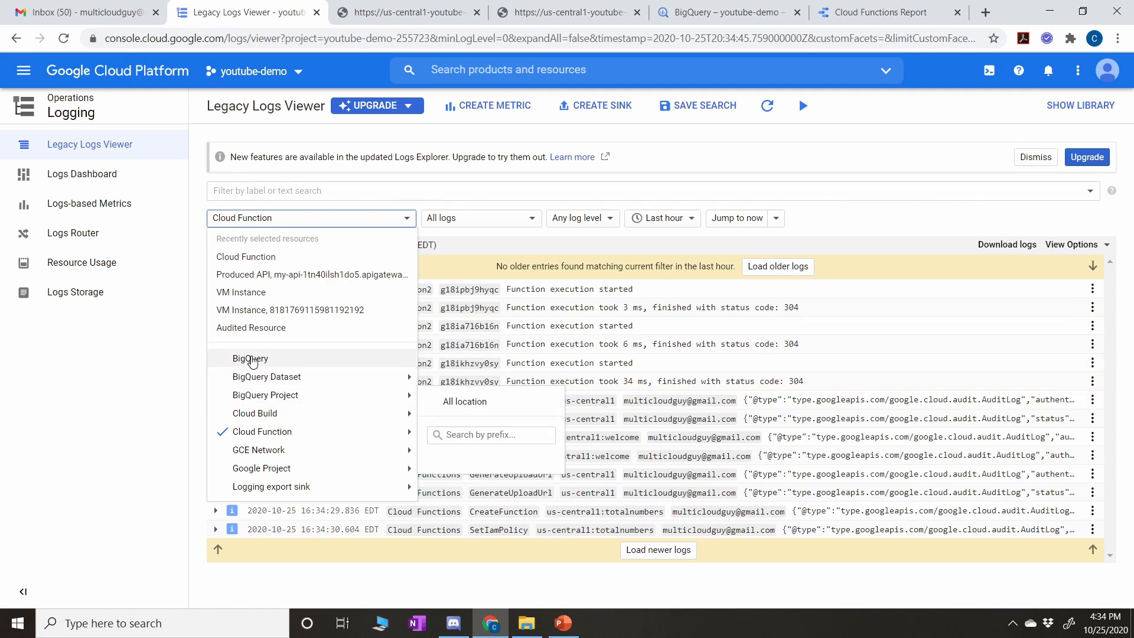
pyautogui.click(251, 360)
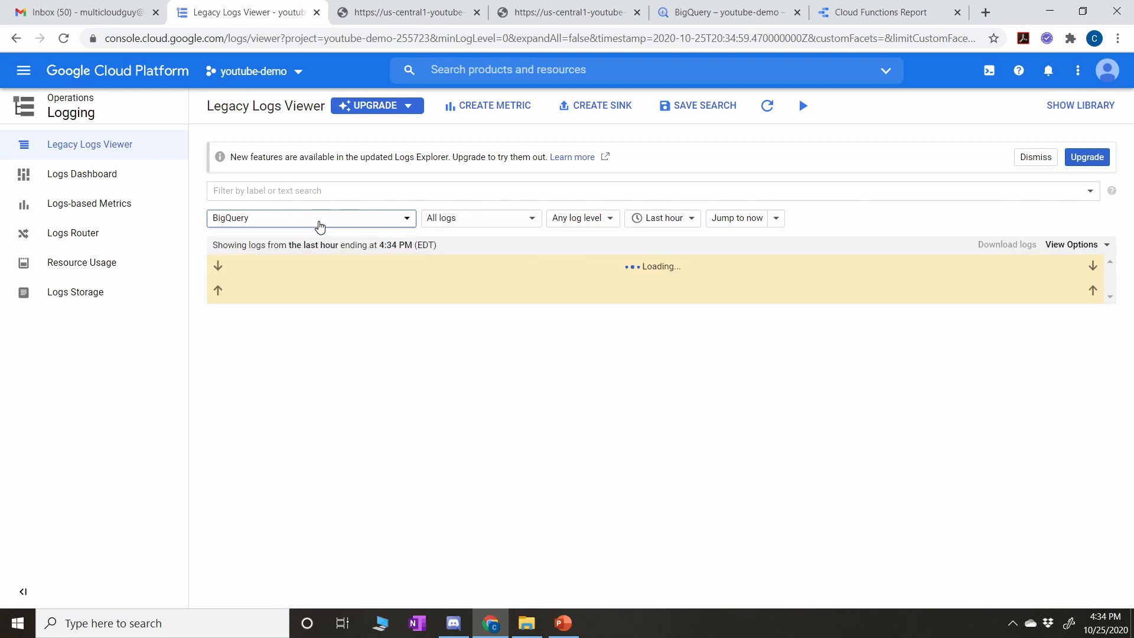
pyautogui.click(320, 224)
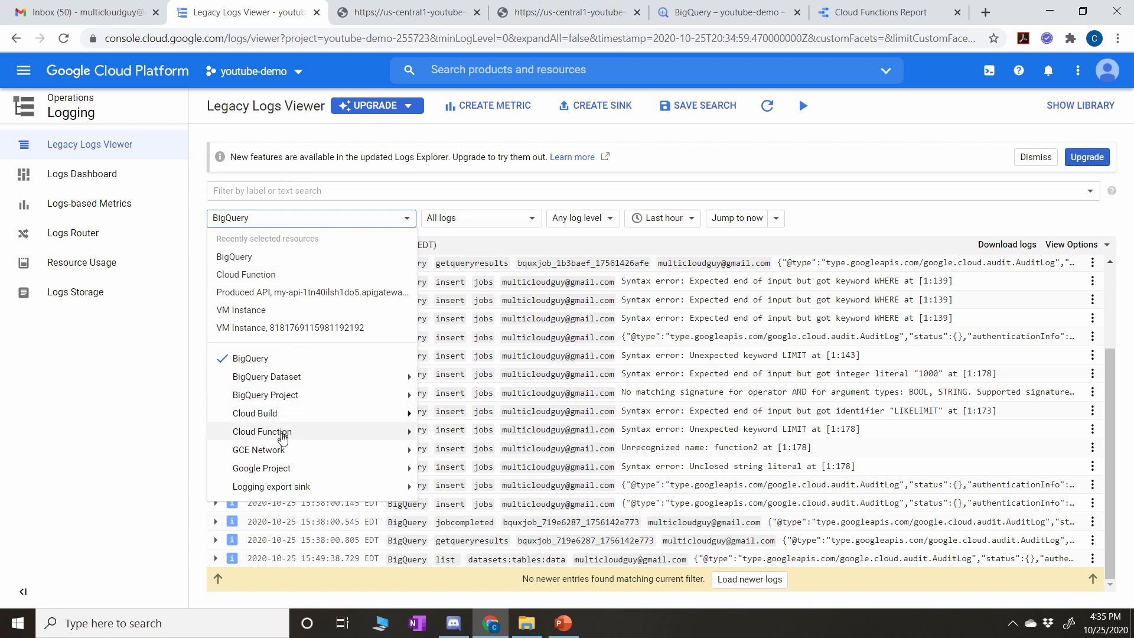
pyautogui.click(283, 432)
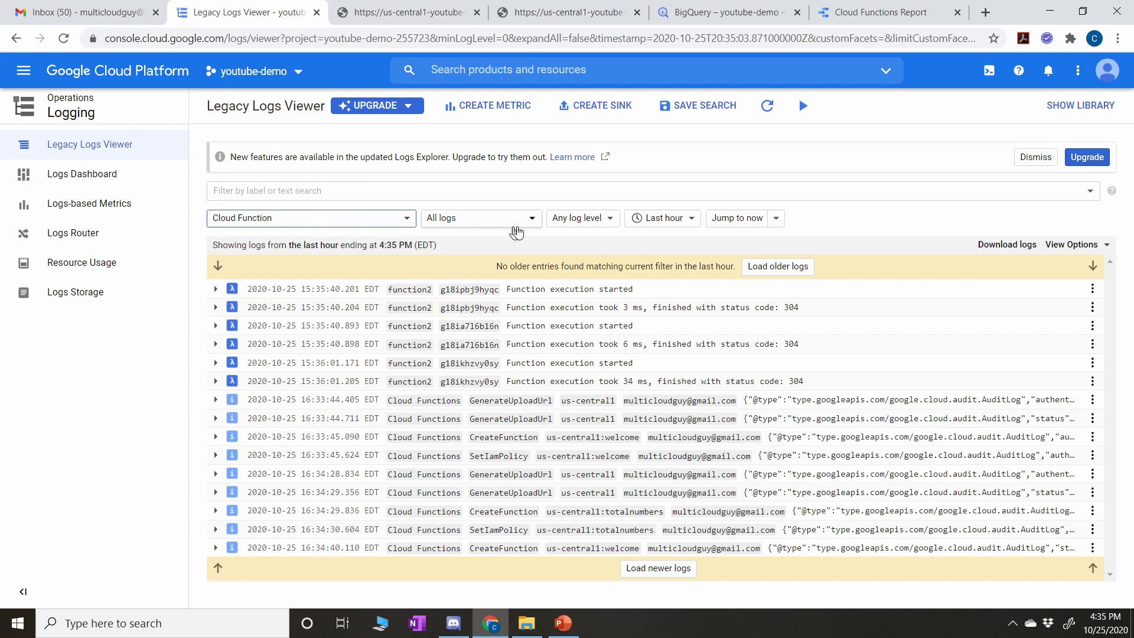
# Copy the filter preview text of the Cloud Function log search and dismiss the Save Search dialog without saving
pyautogui.click(685, 112)
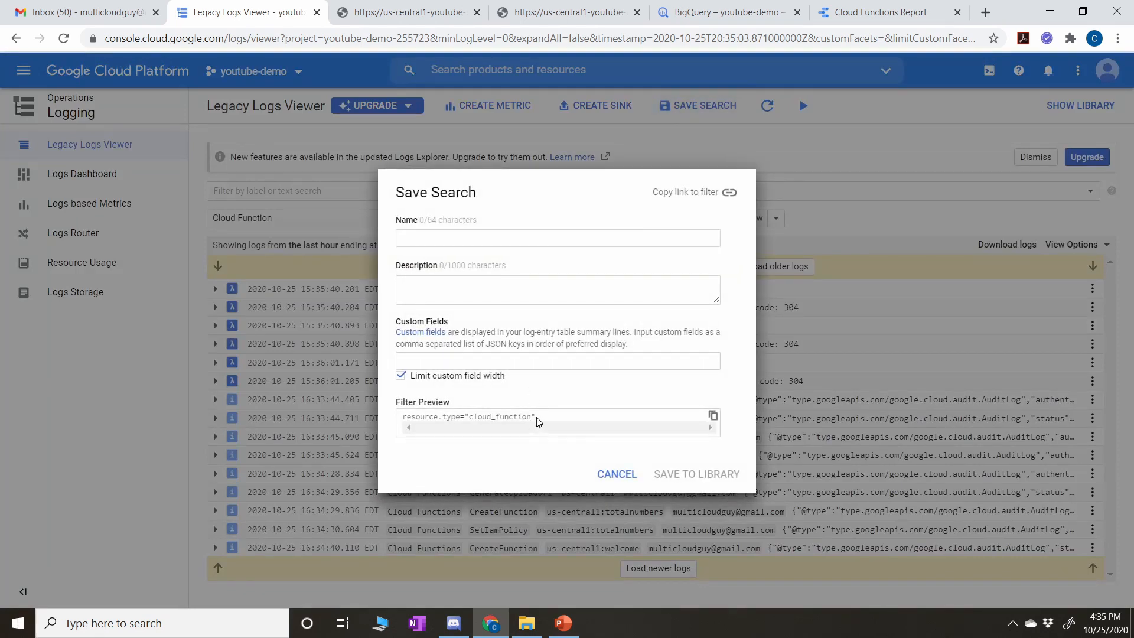
pyautogui.click(713, 418)
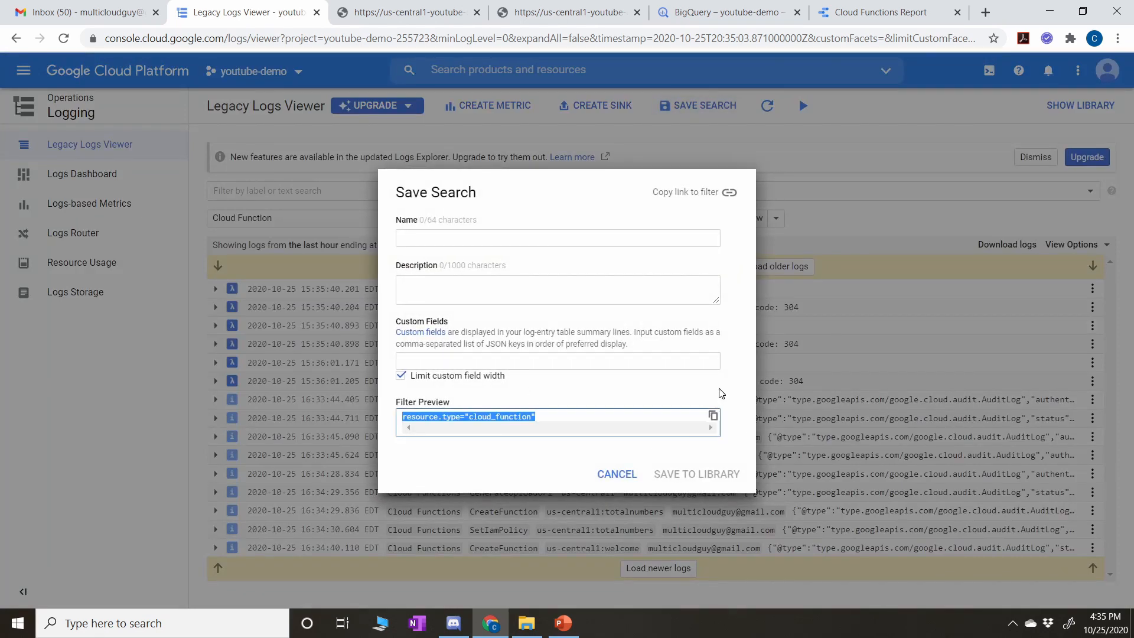
pyautogui.click(615, 474)
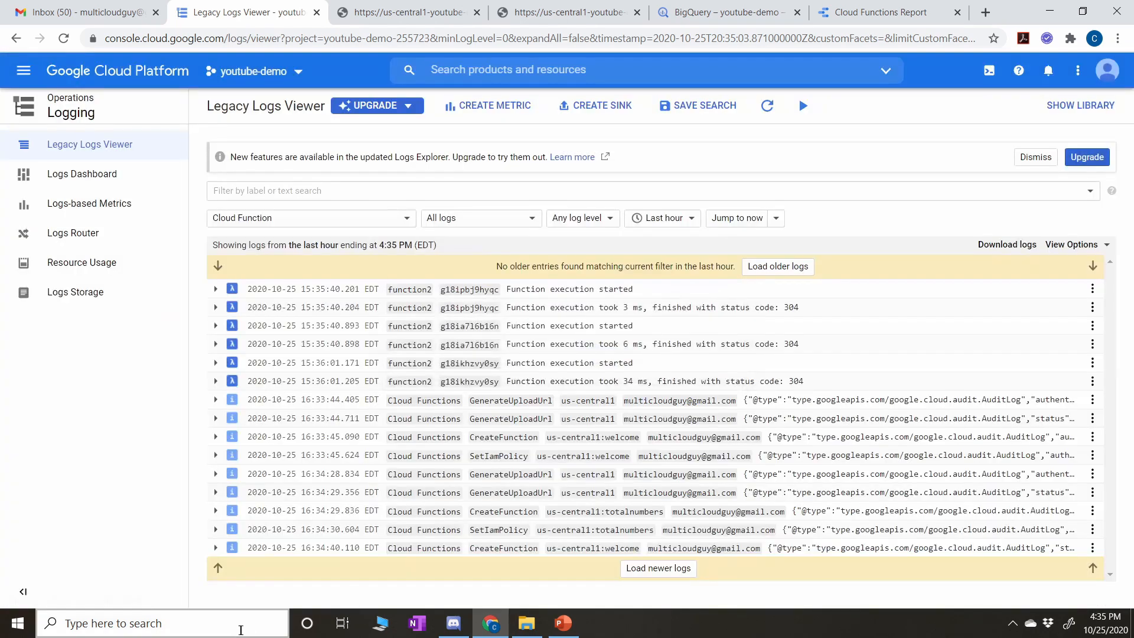
# Switch to Notepad, paste the filter resource.type="cloud_function" into a new document, and highlight its "cloud_function" value
pyautogui.click(256, 625)
pyautogui.write('no')
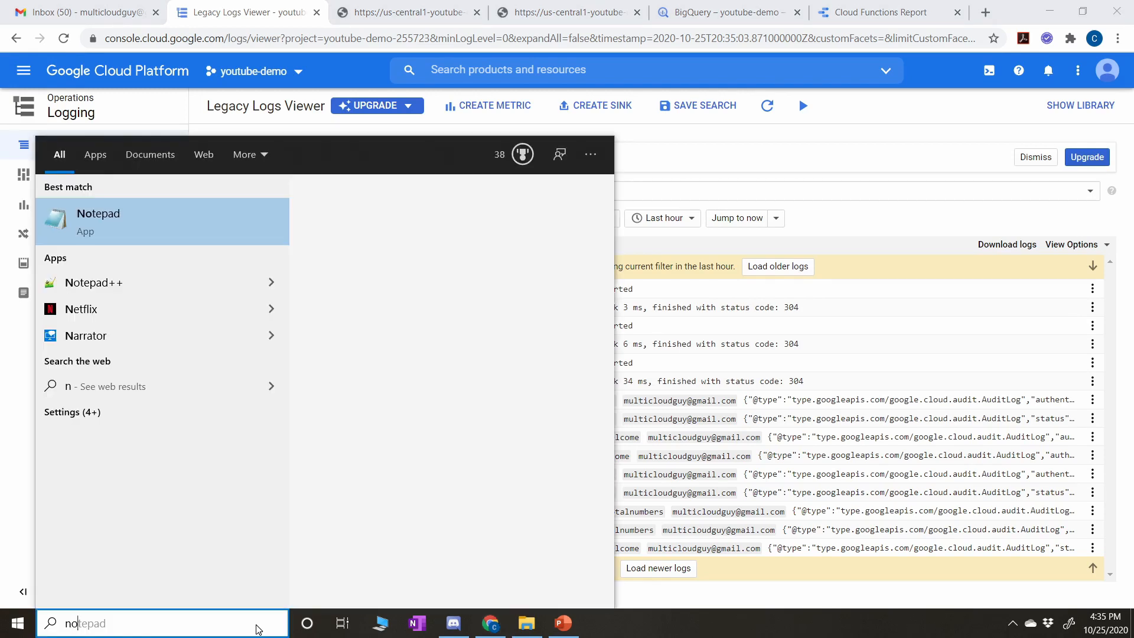
pyautogui.press('Return')
pyautogui.hotkey('ctrl', 'v')
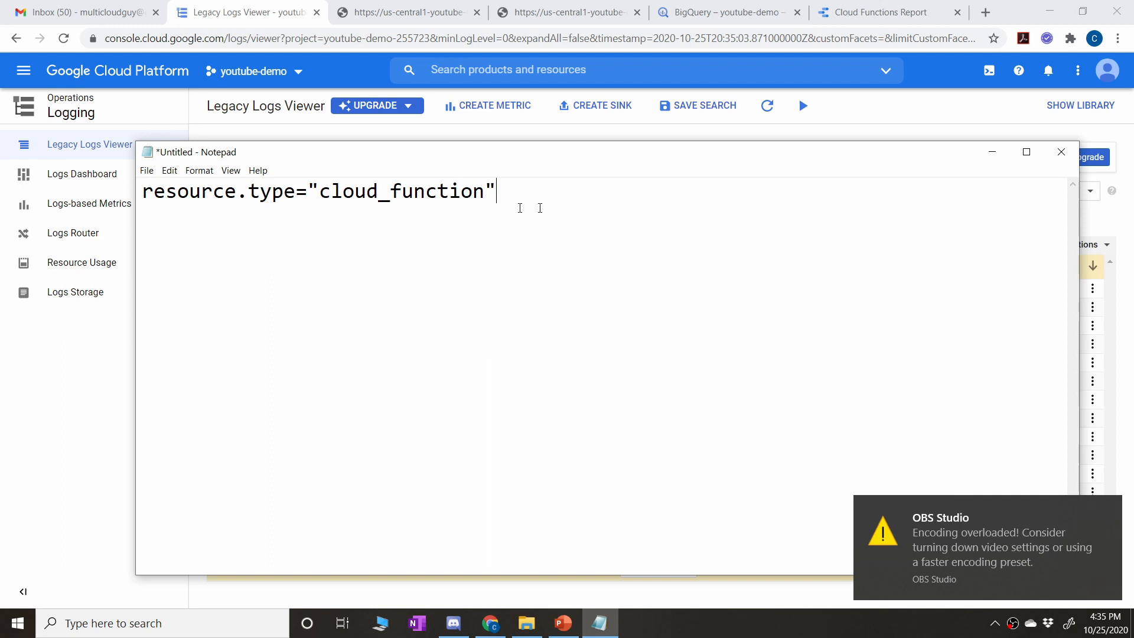
pyautogui.moveTo(308, 193); pyautogui.dragTo(514, 186)
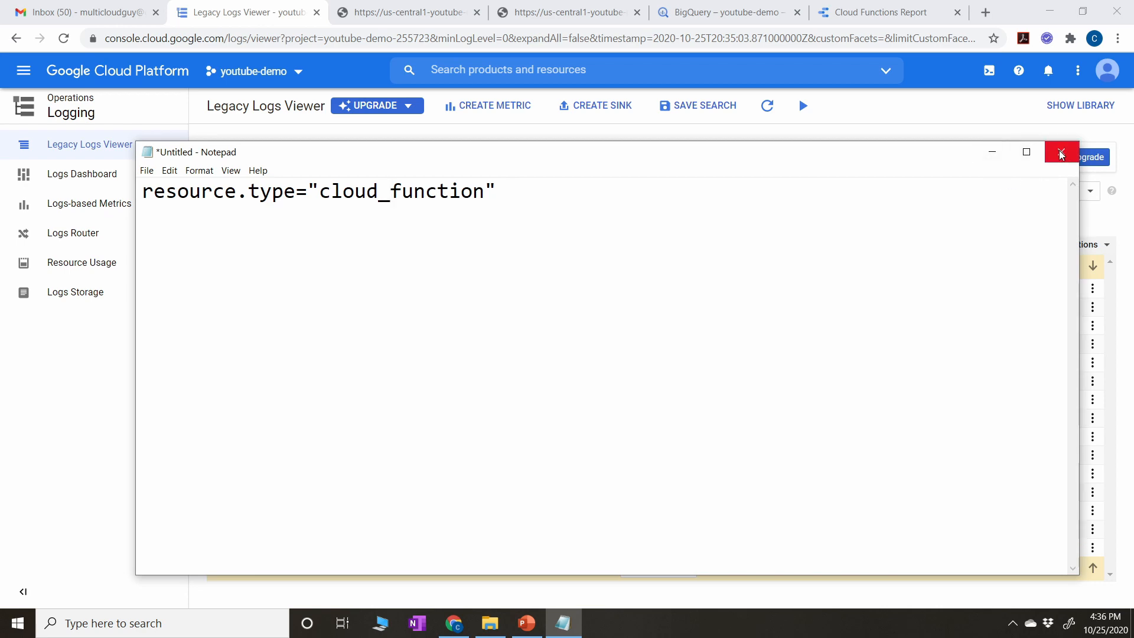
# Close the Notepad document without saving and open the Logs Router to look at the existing cloud-function BigQuery sink
pyautogui.click(1061, 155)
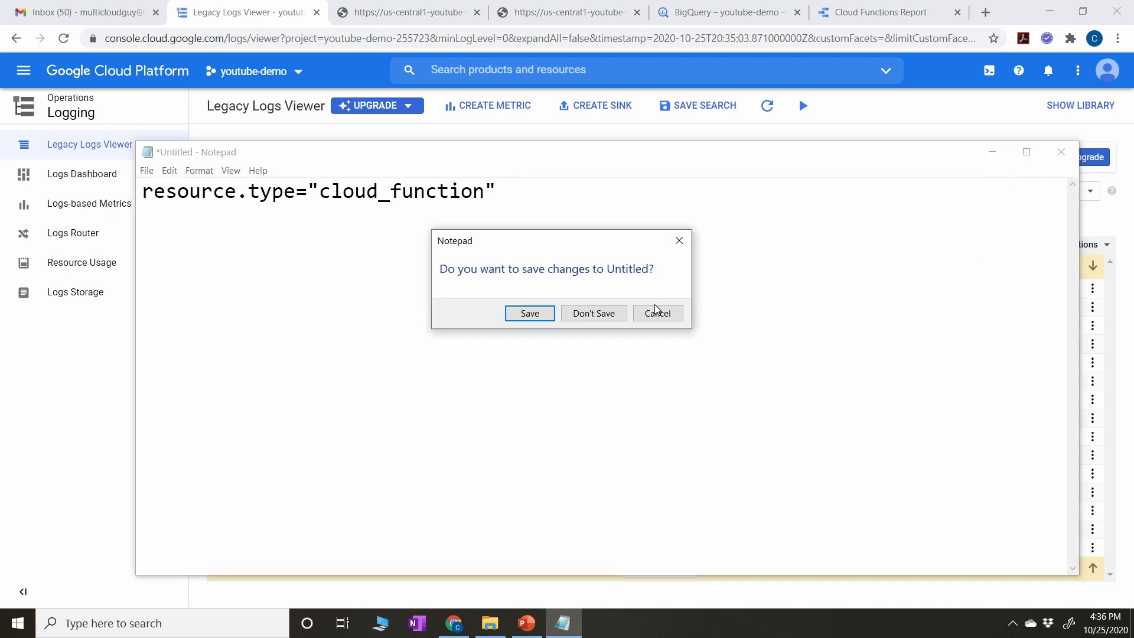
pyautogui.click(587, 315)
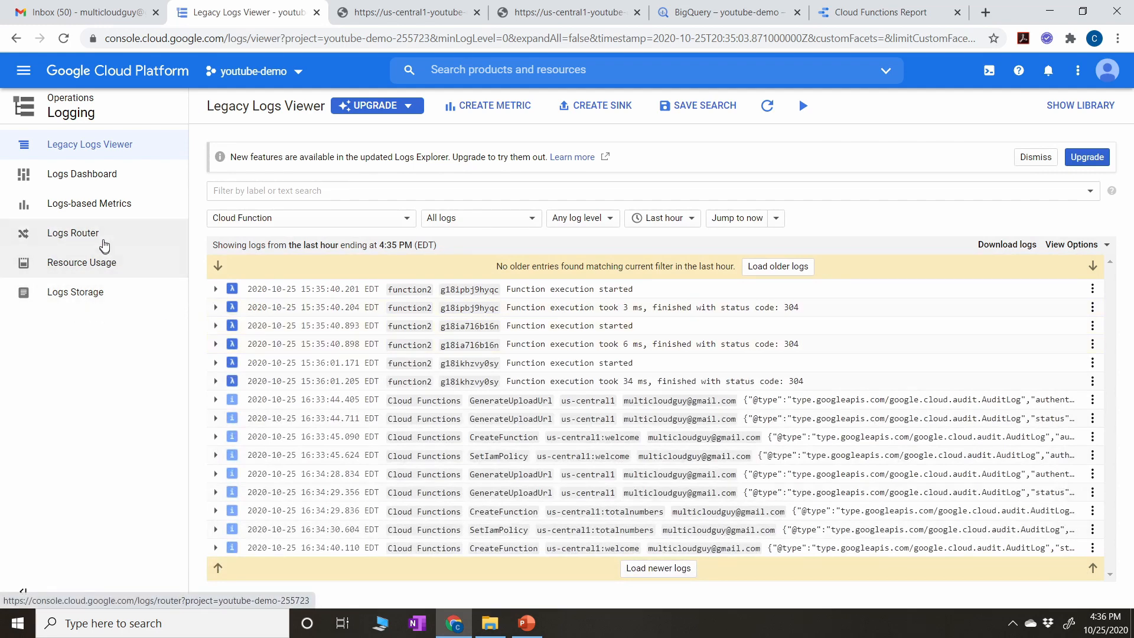
pyautogui.click(95, 236)
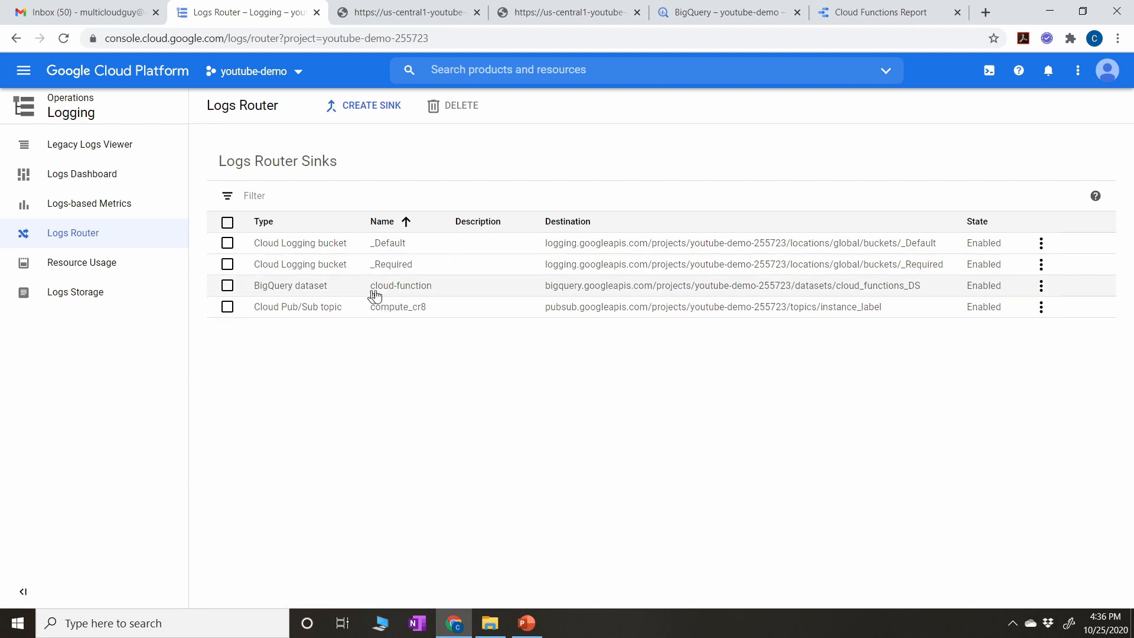
pyautogui.moveTo(254, 290); pyautogui.dragTo(461, 294)
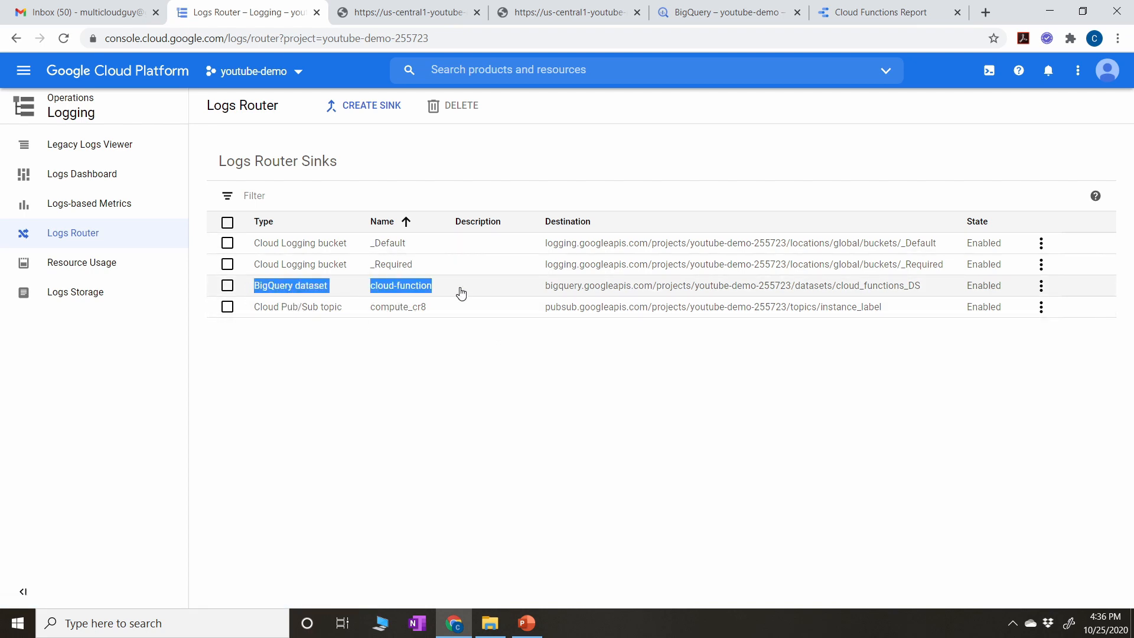
pyautogui.click(466, 408)
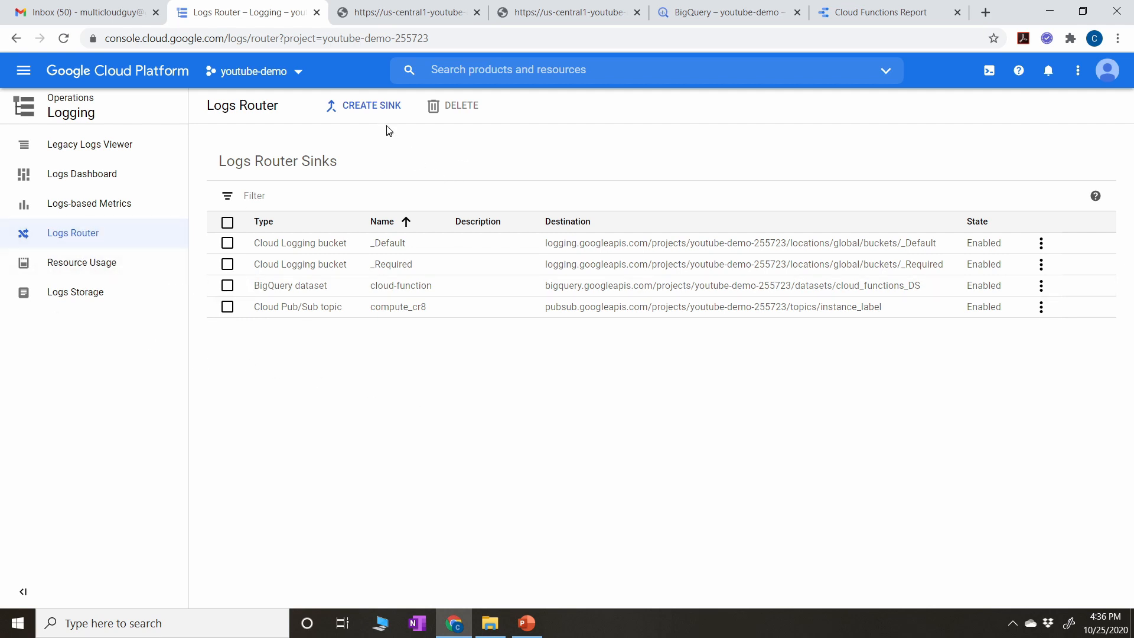
# Start a new logs sink with BigQuery dataset as its destination service
pyautogui.click(378, 106)
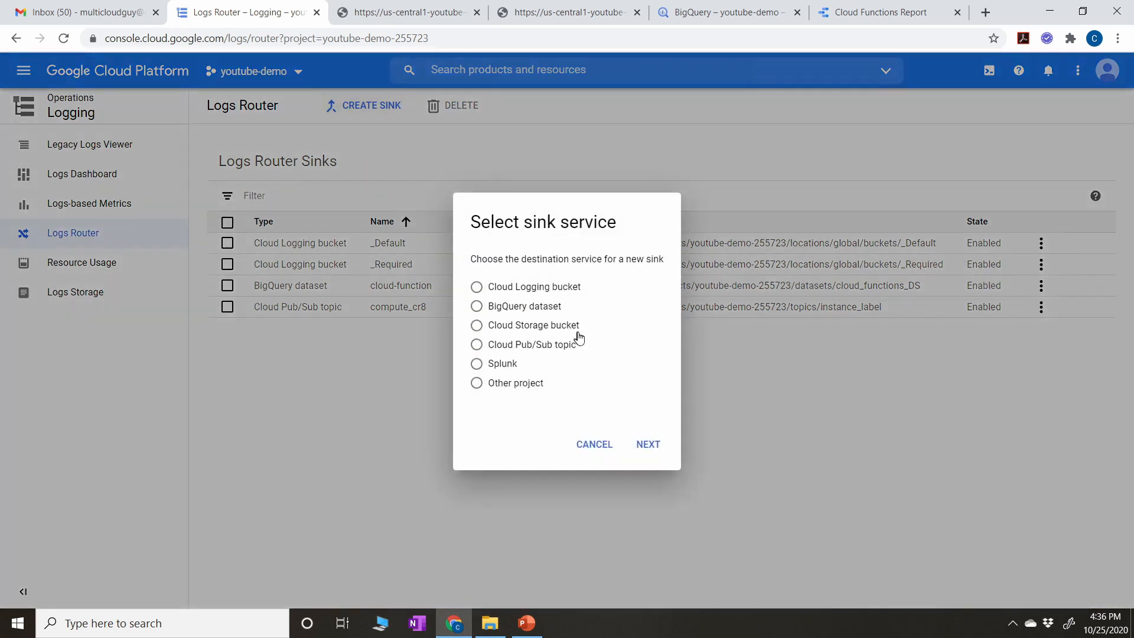
pyautogui.click(527, 310)
pyautogui.click(649, 449)
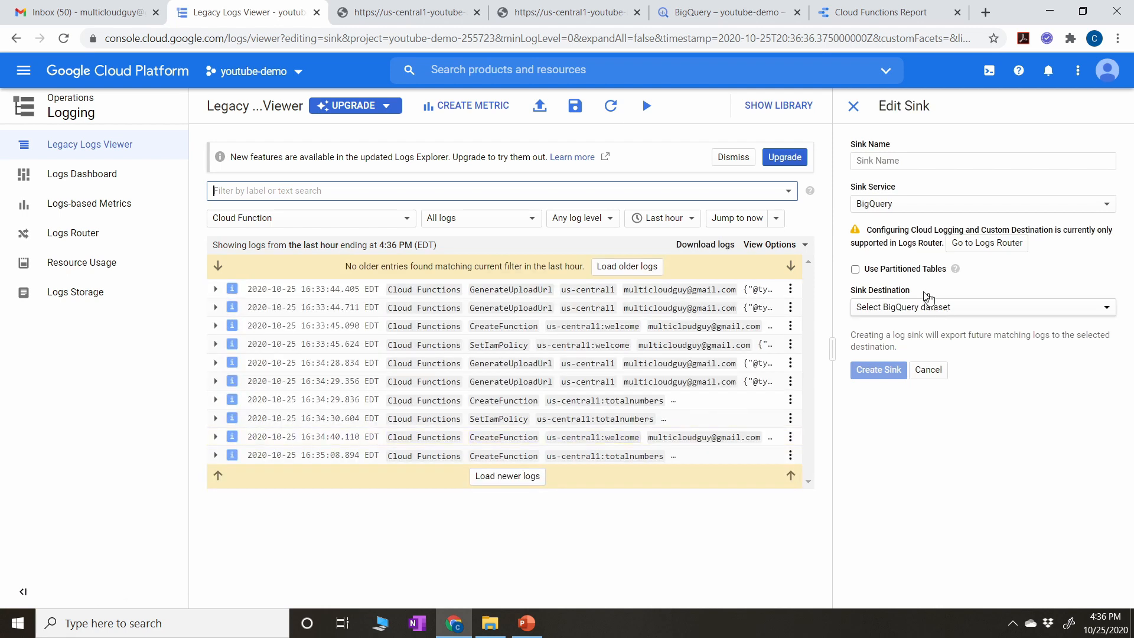
pyautogui.click(856, 270)
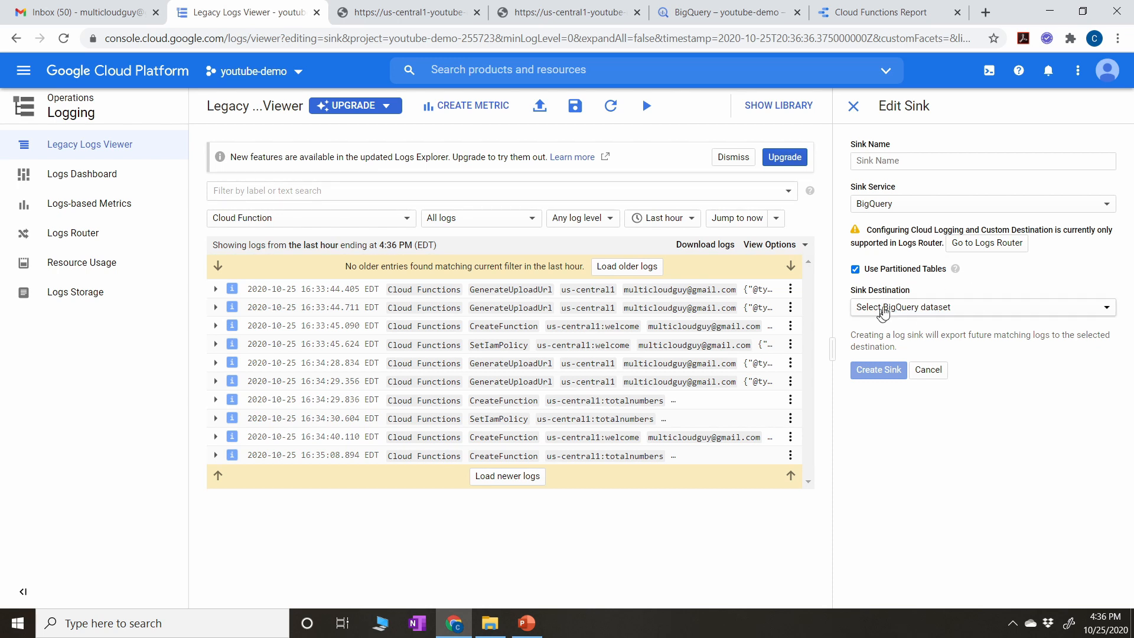
pyautogui.click(949, 307)
pyautogui.click(979, 288)
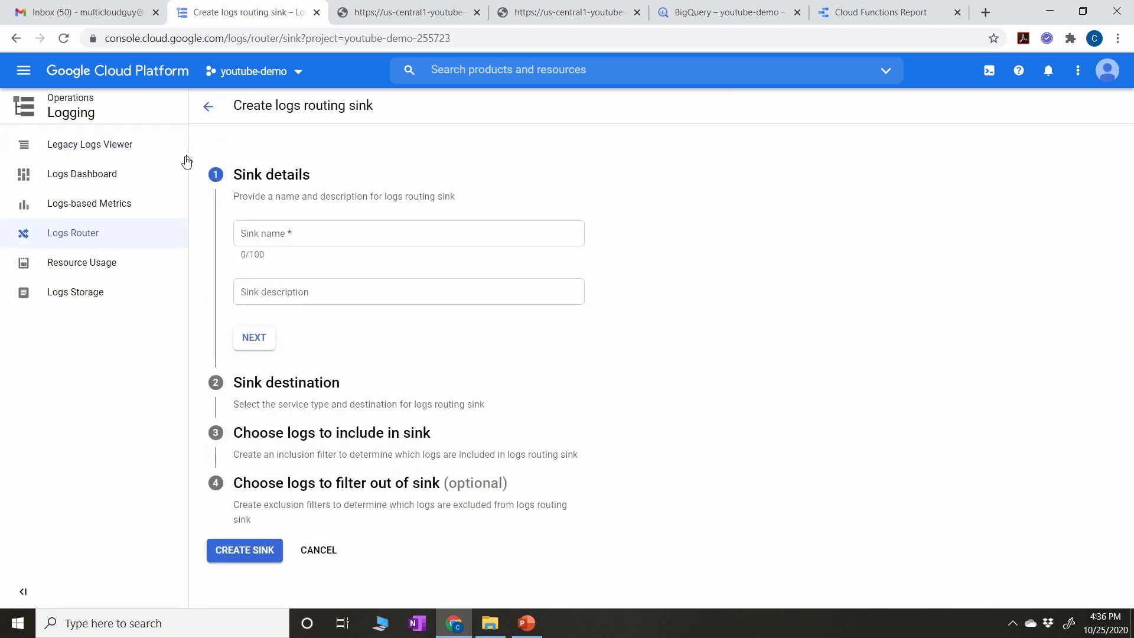
pyautogui.click(13, 38)
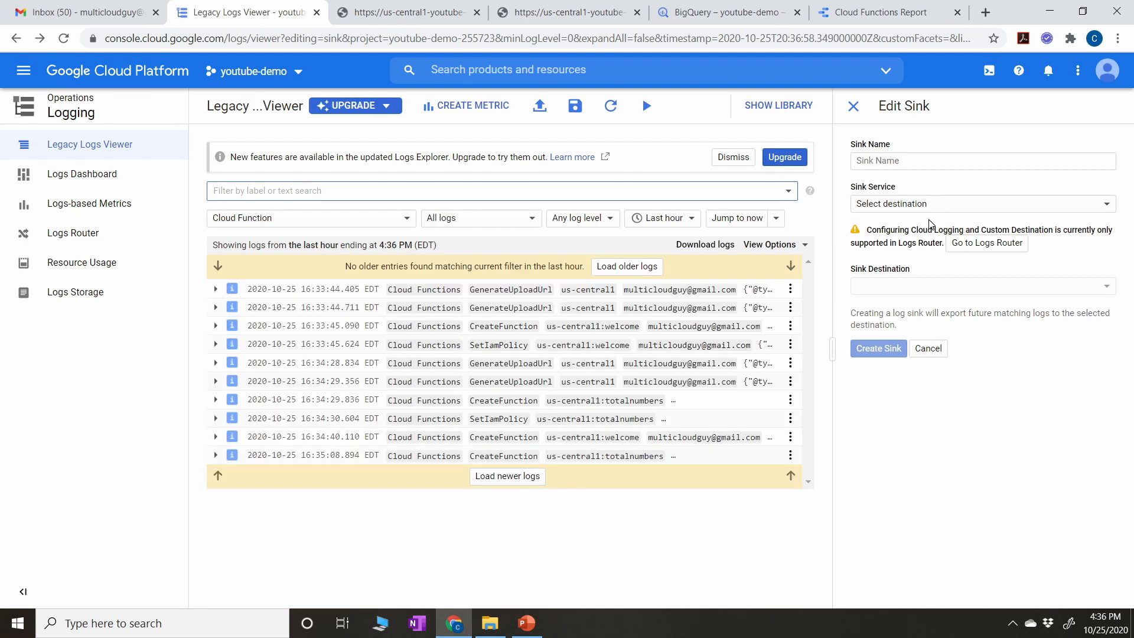
# Name the new sink cloudfunction-sink
pyautogui.click(927, 204)
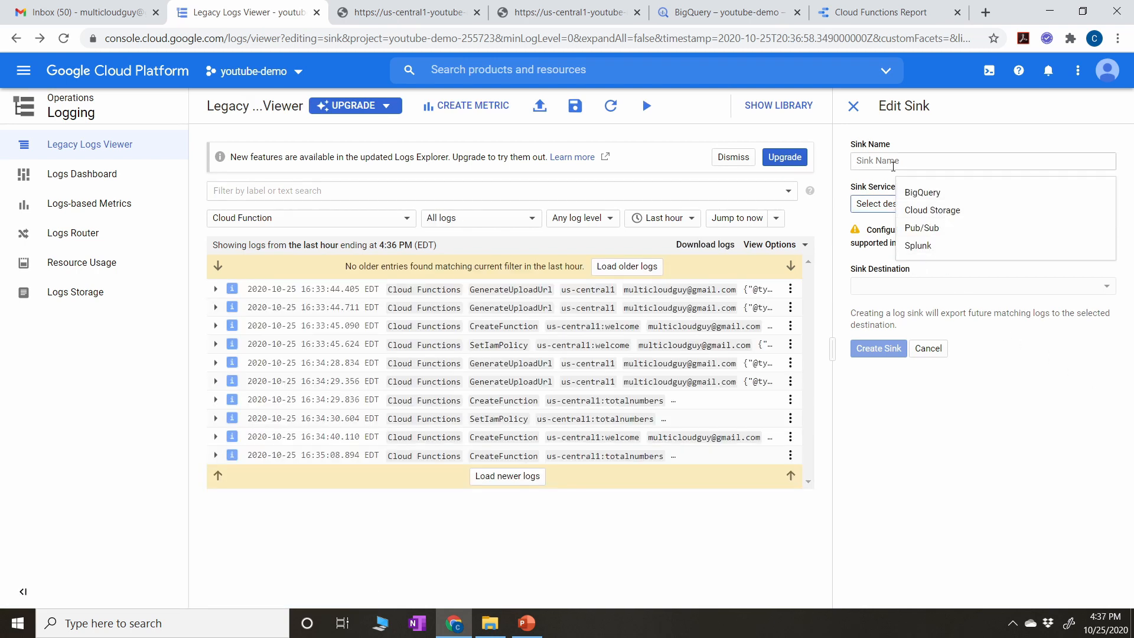
pyautogui.click(893, 165)
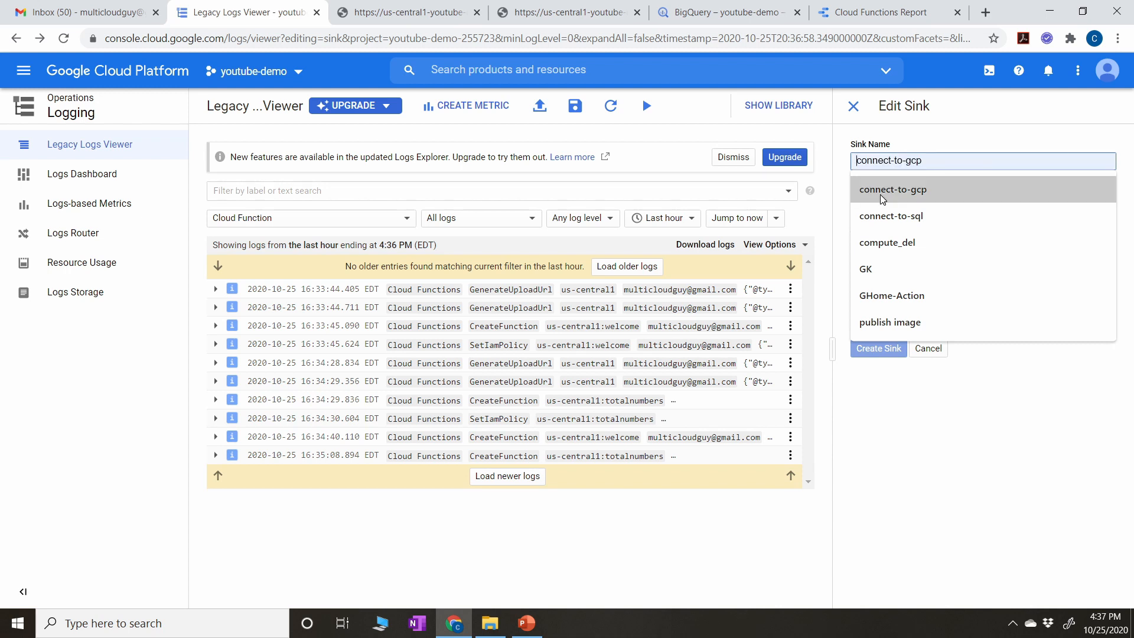
pyautogui.write('cloudfu')
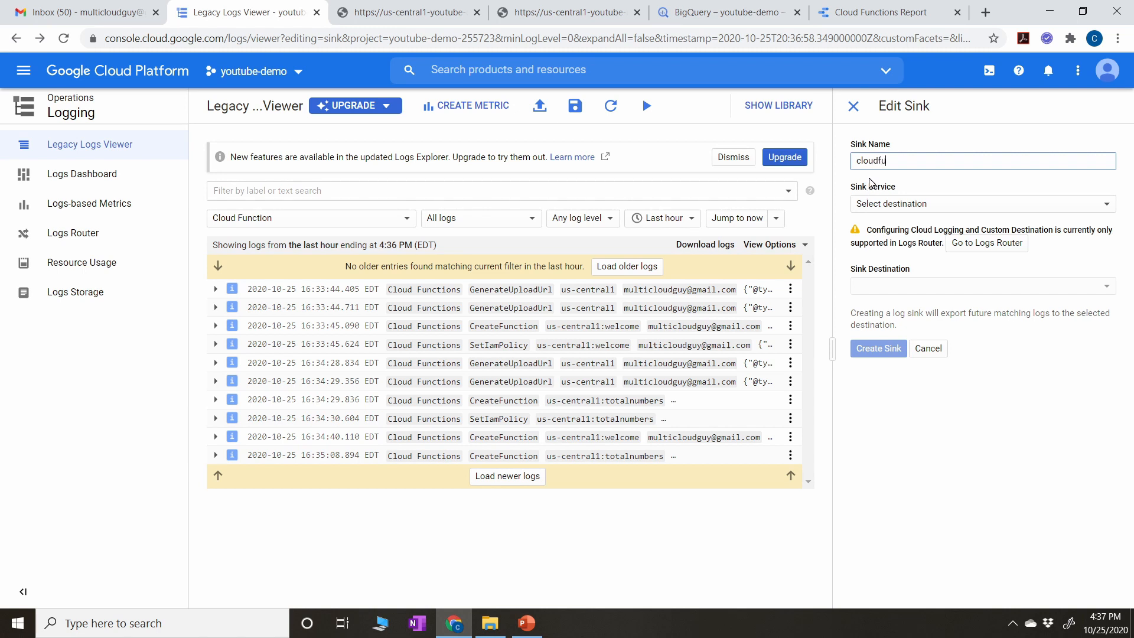
pyautogui.write('nction-sink')
pyautogui.click(988, 386)
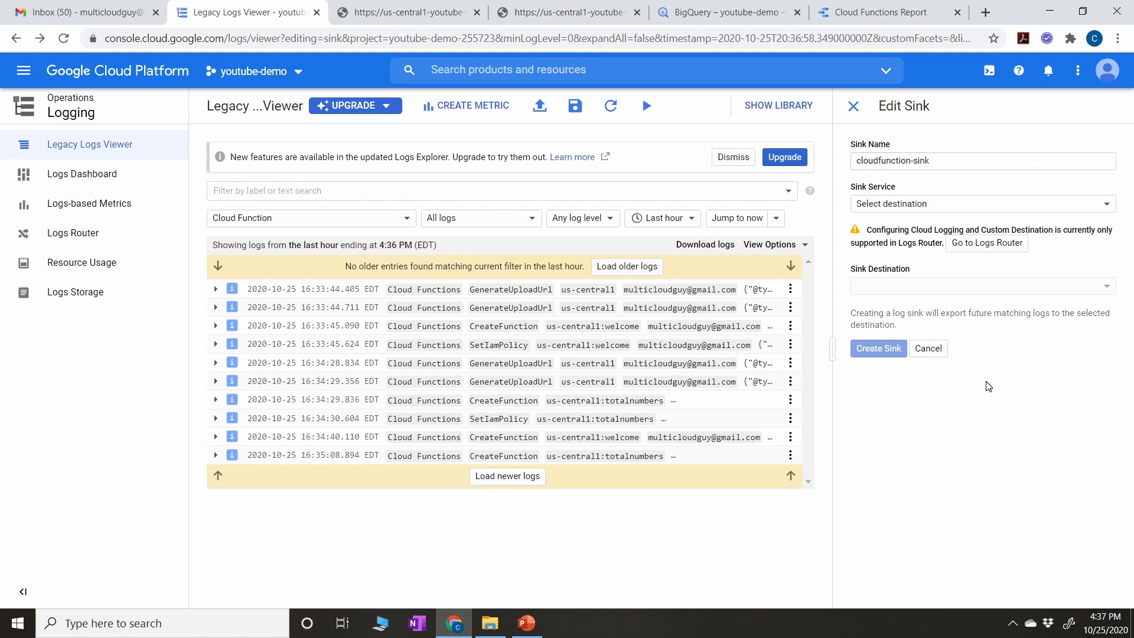
# Set the sink service to BigQuery with partitioned tables and choose the cloud_functions_DS dataset as the sink destination
pyautogui.click(922, 206)
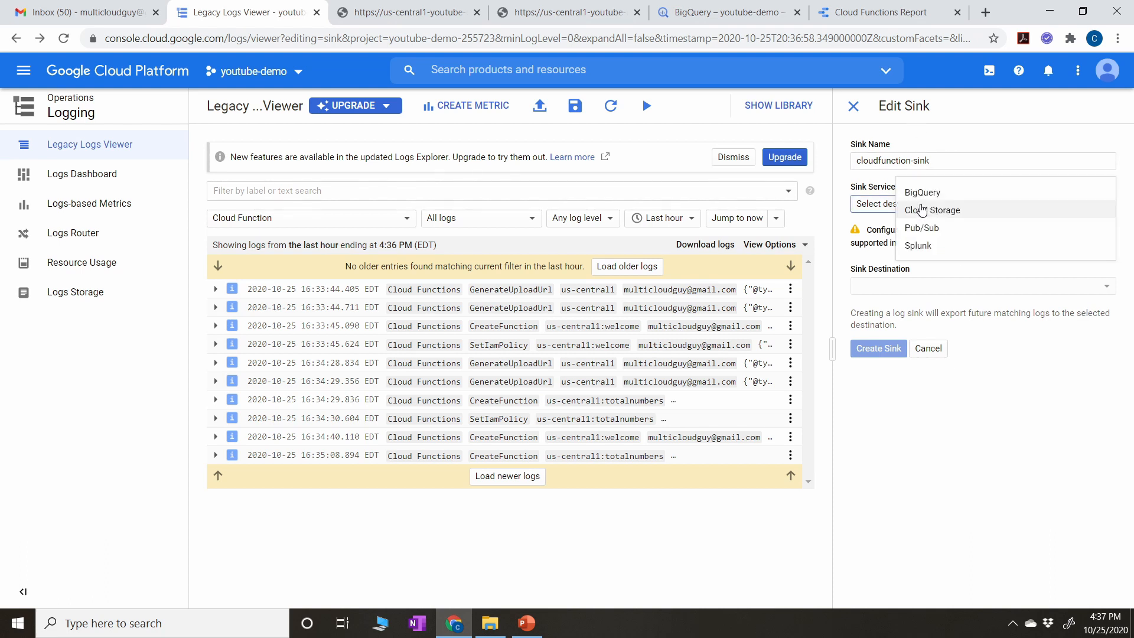
pyautogui.click(942, 194)
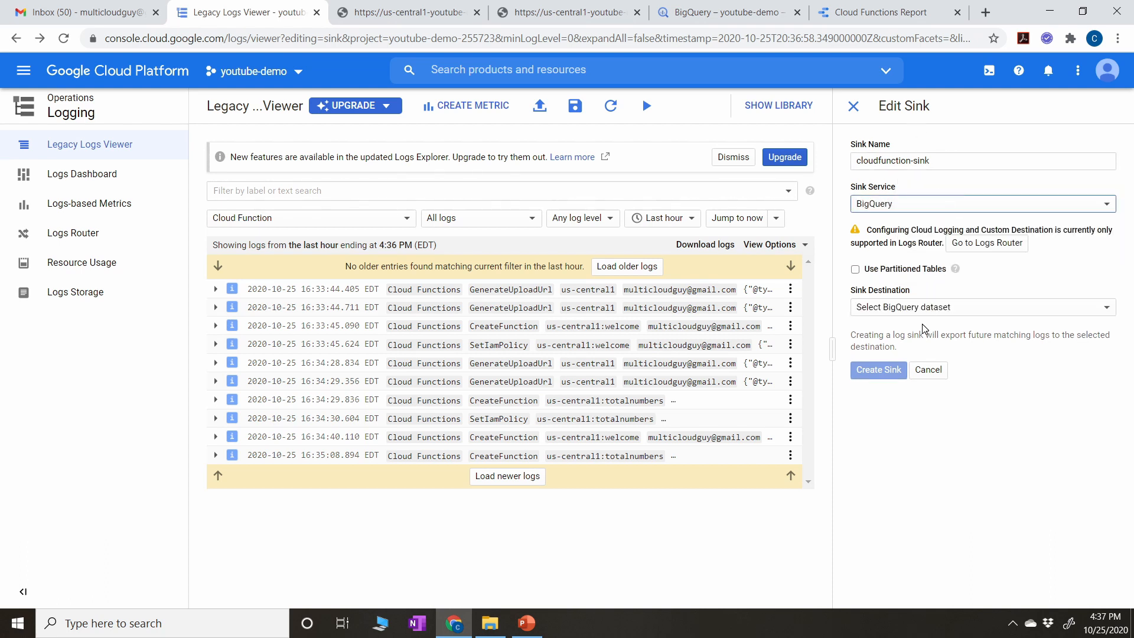
pyautogui.click(855, 270)
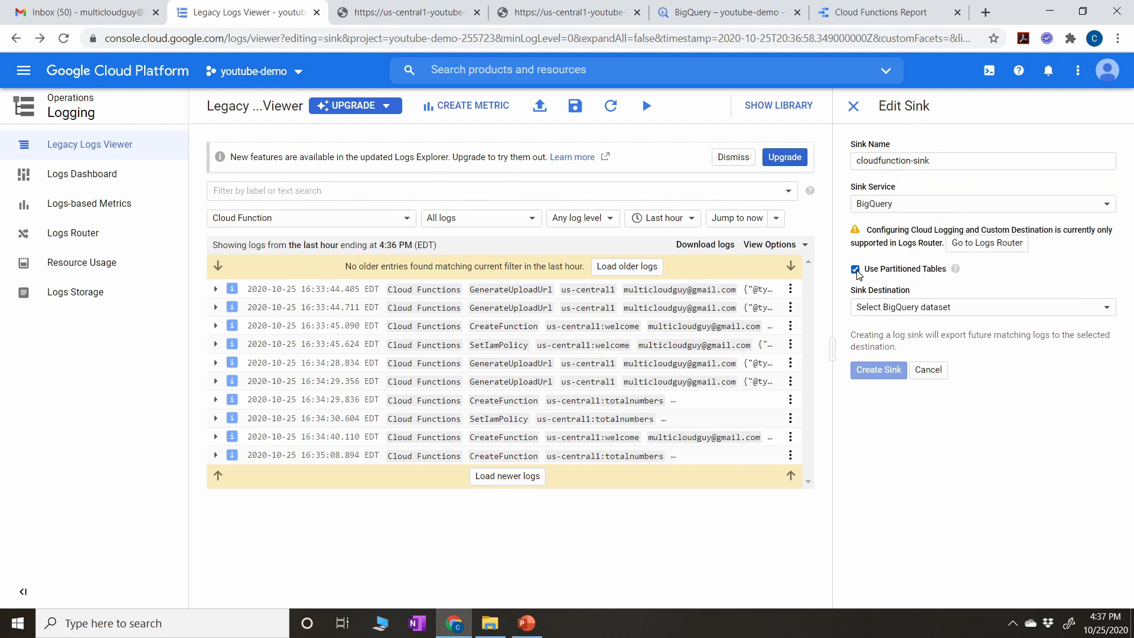
pyautogui.click(963, 316)
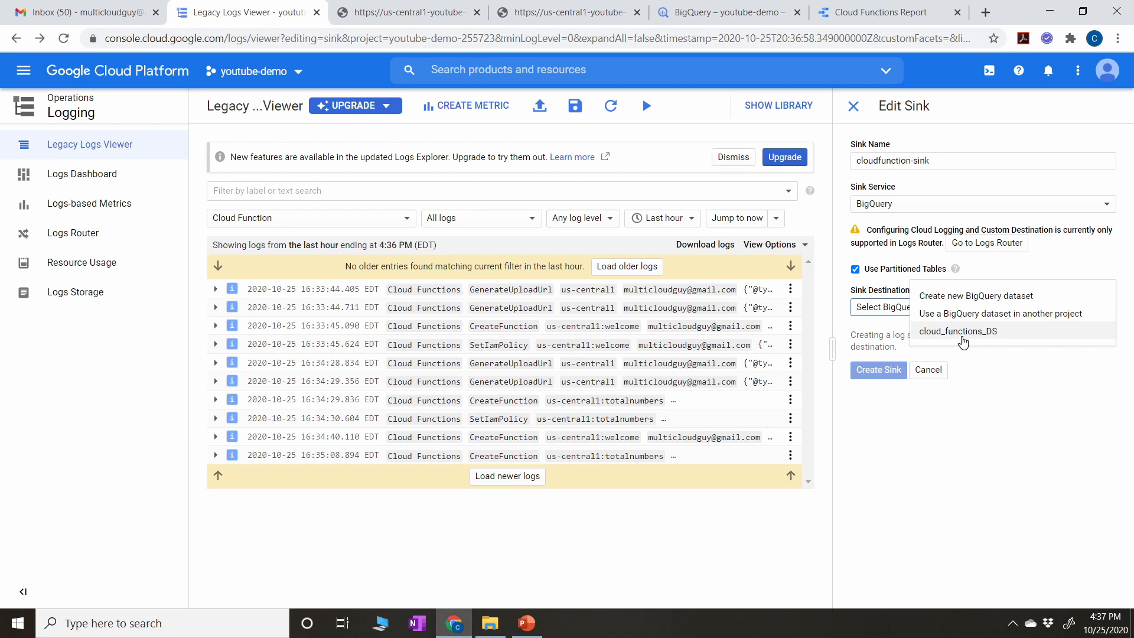
pyautogui.click(963, 332)
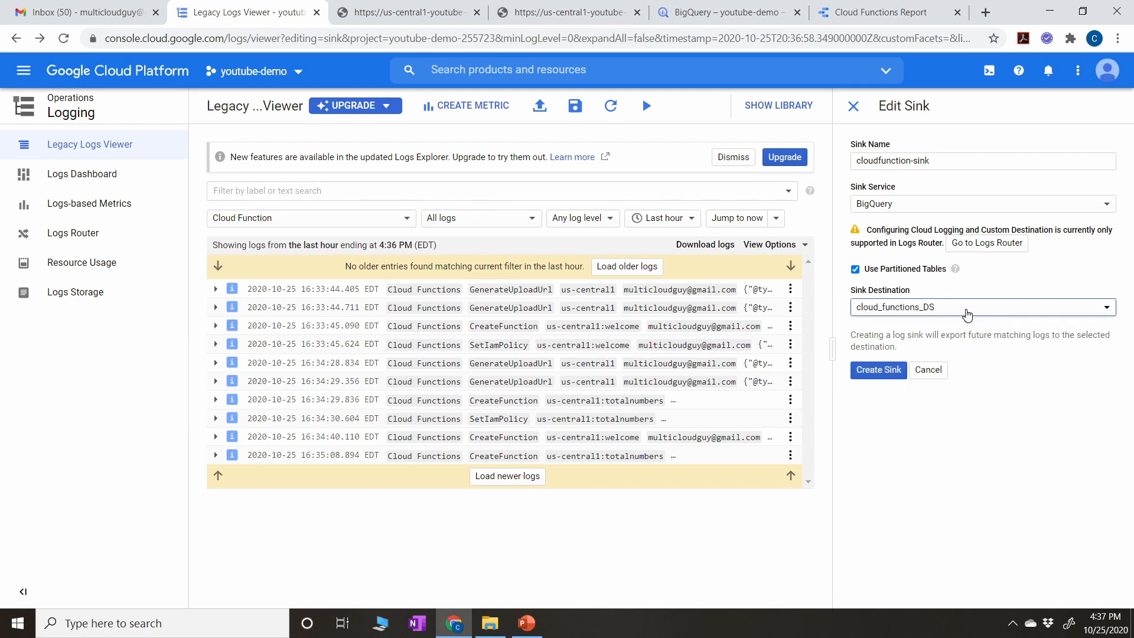
# Switch to BigQuery and examine the cloud_functions_DS dataset in the youtube-demo project and its cloud functions table schema
pyautogui.click(724, 13)
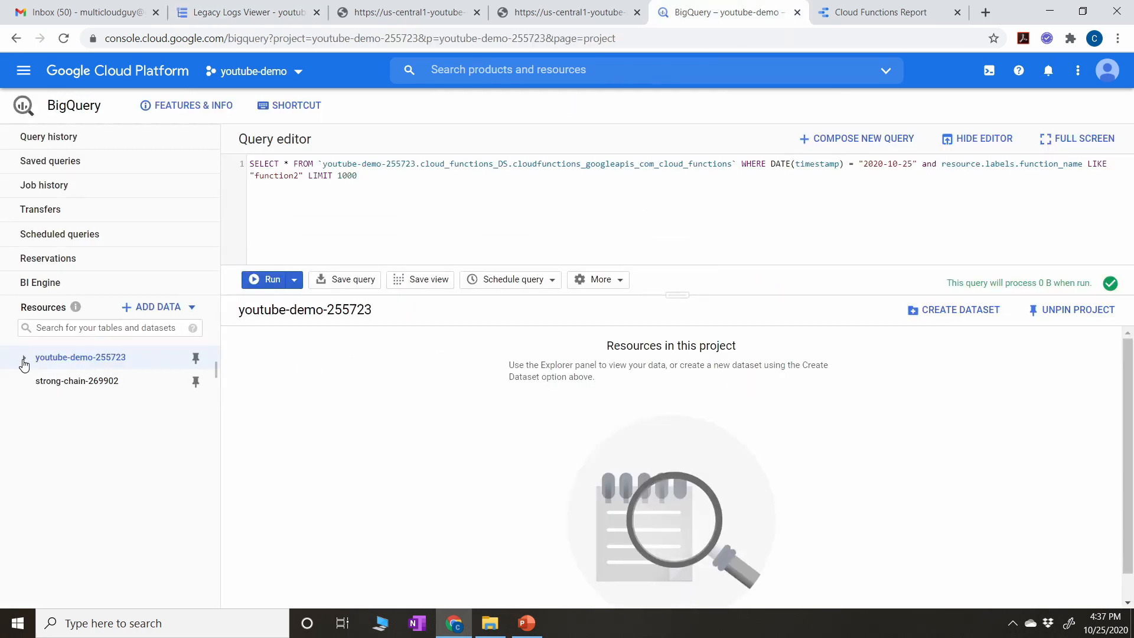
pyautogui.click(24, 361)
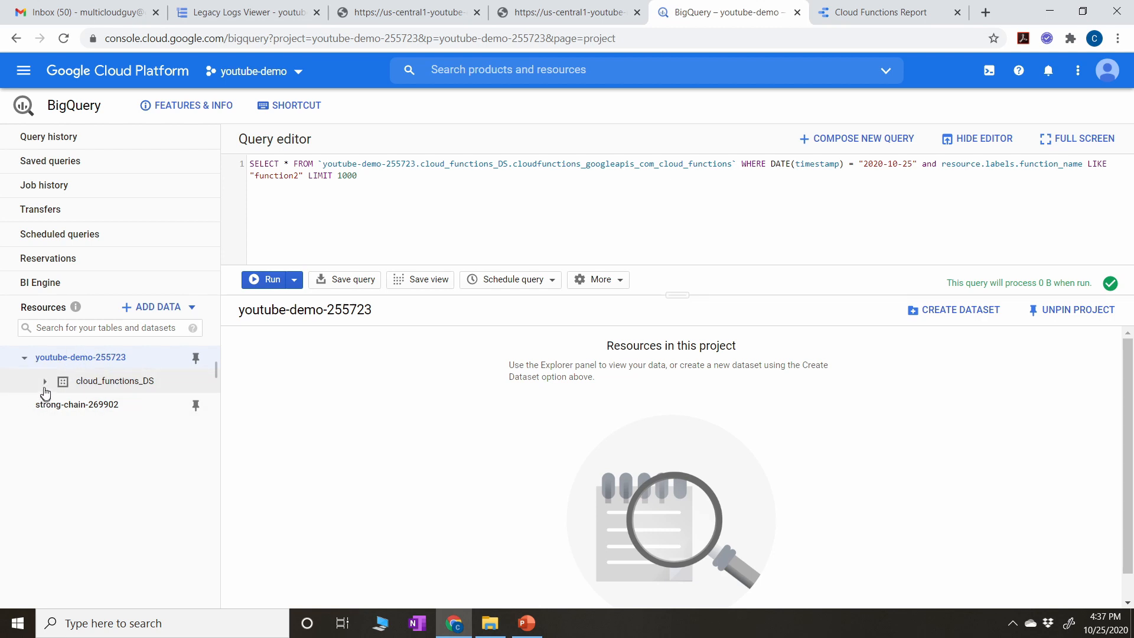
pyautogui.click(45, 382)
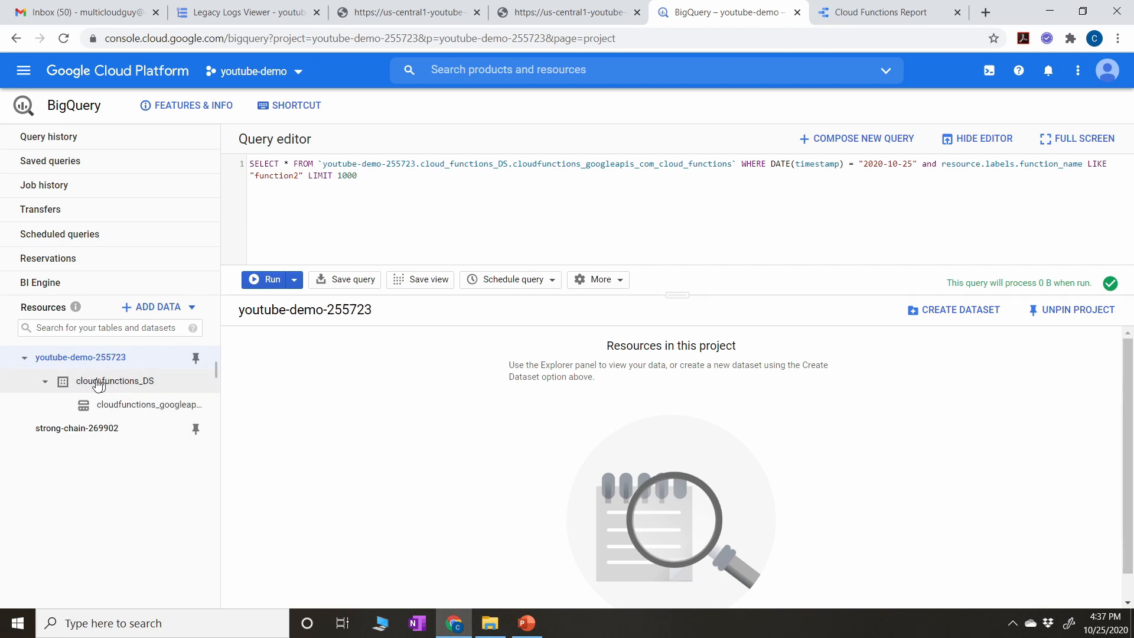
pyautogui.click(149, 405)
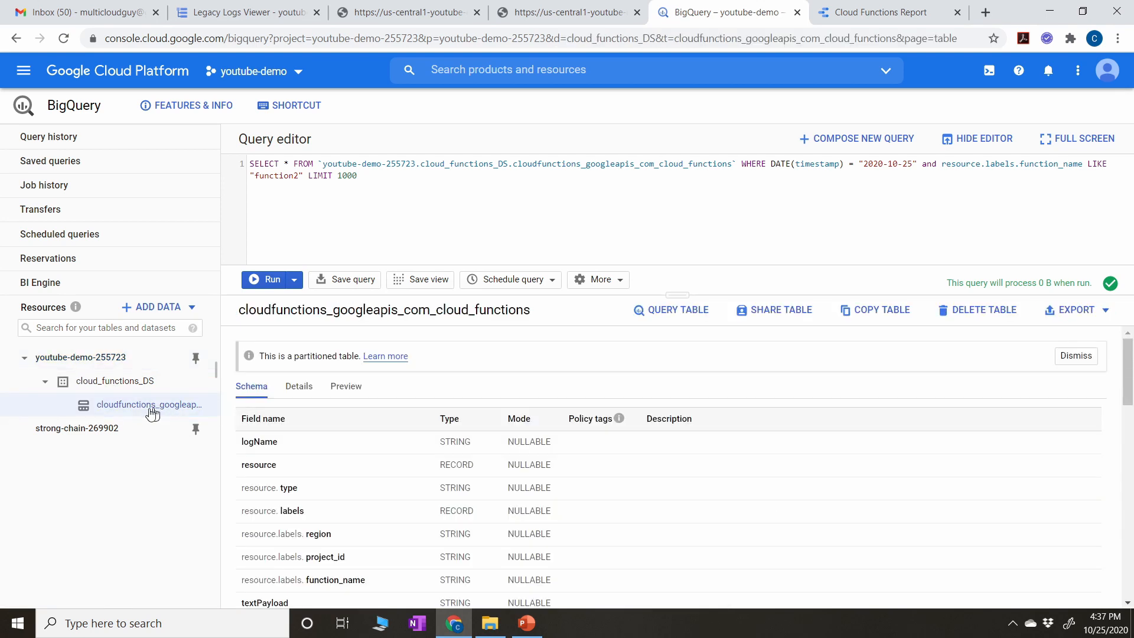
pyautogui.click(45, 381)
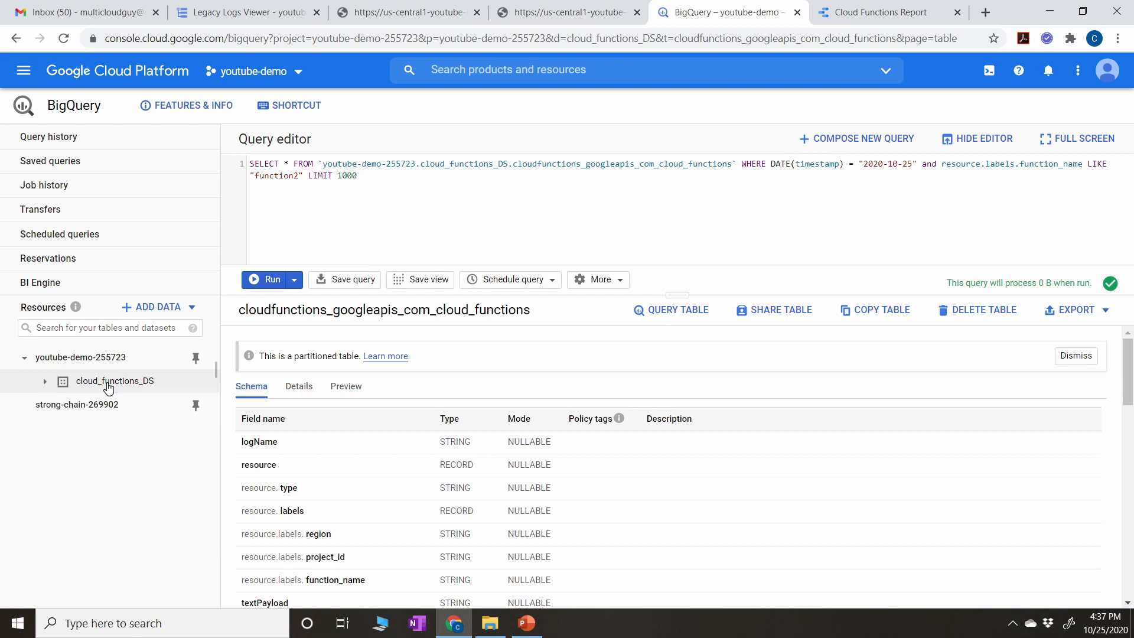
# Return to the logs viewer, keep cloud_functions_DS as the destination, create the sink and dismiss the confirmation dialog
pyautogui.click(264, 17)
pyautogui.click(951, 319)
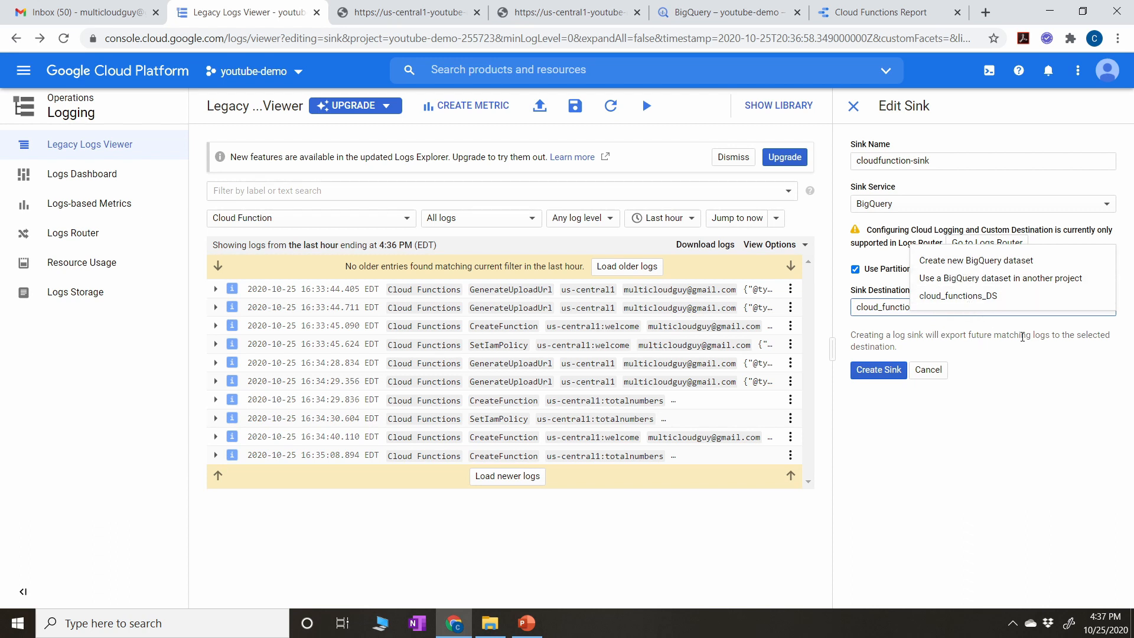
pyautogui.click(1037, 368)
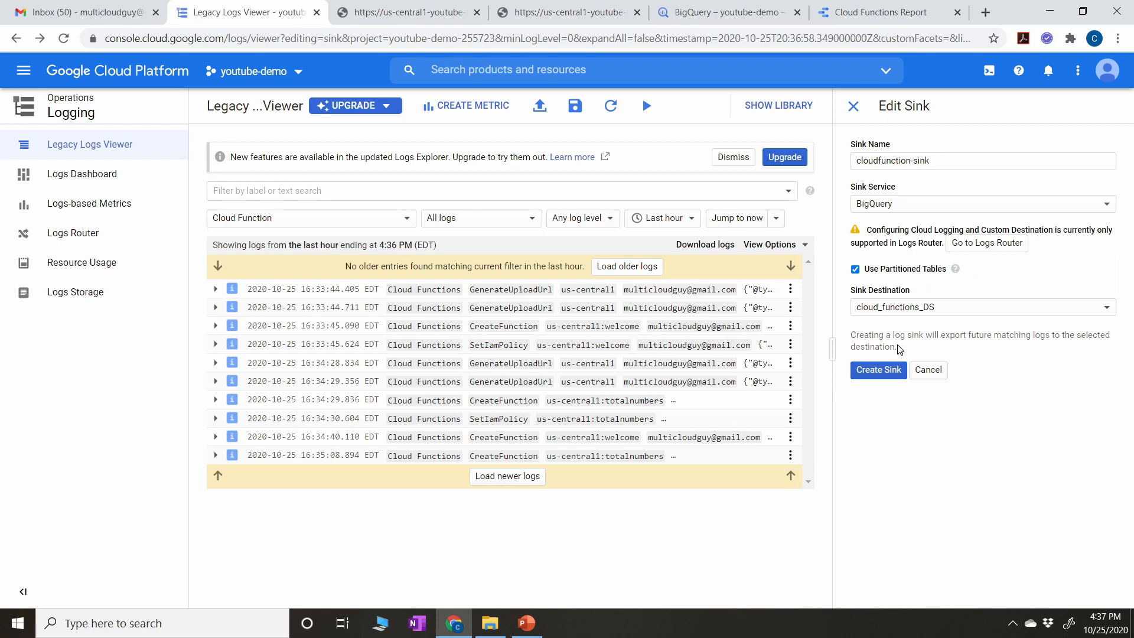
pyautogui.click(895, 367)
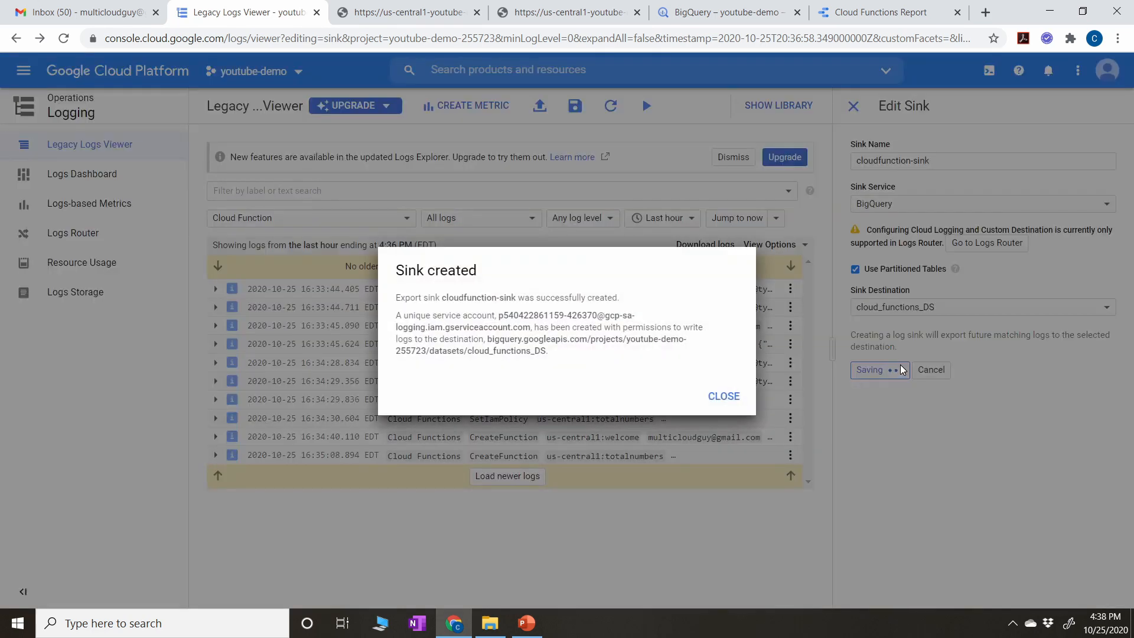
pyautogui.click(725, 396)
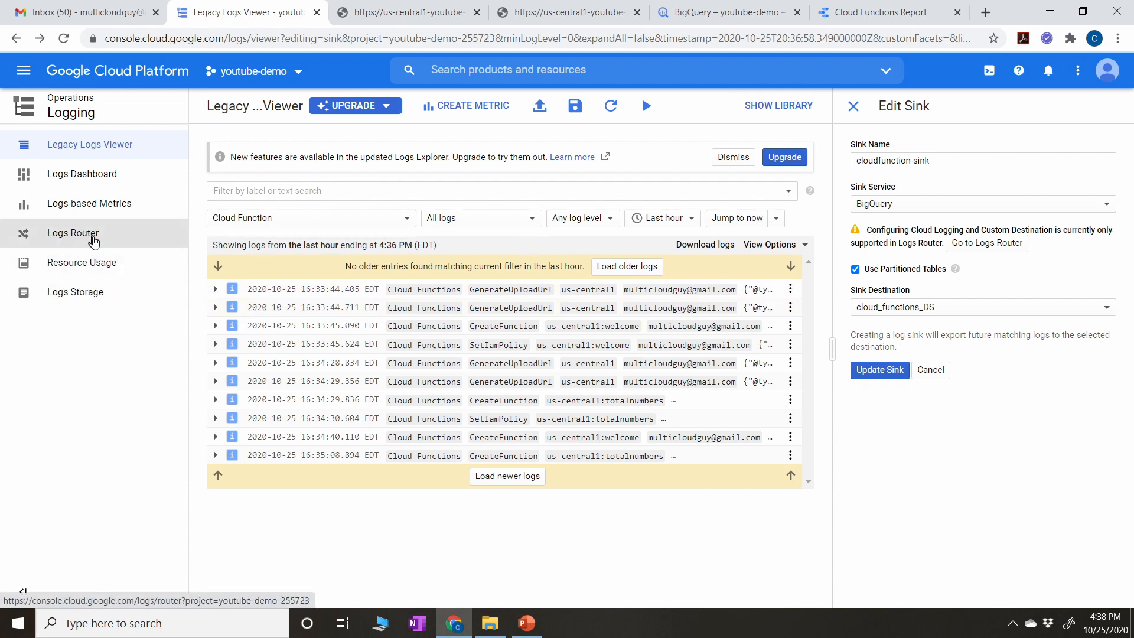
# Open the Logs Router sinks list and locate the new cloudfunction-sink entry
pyautogui.click(96, 237)
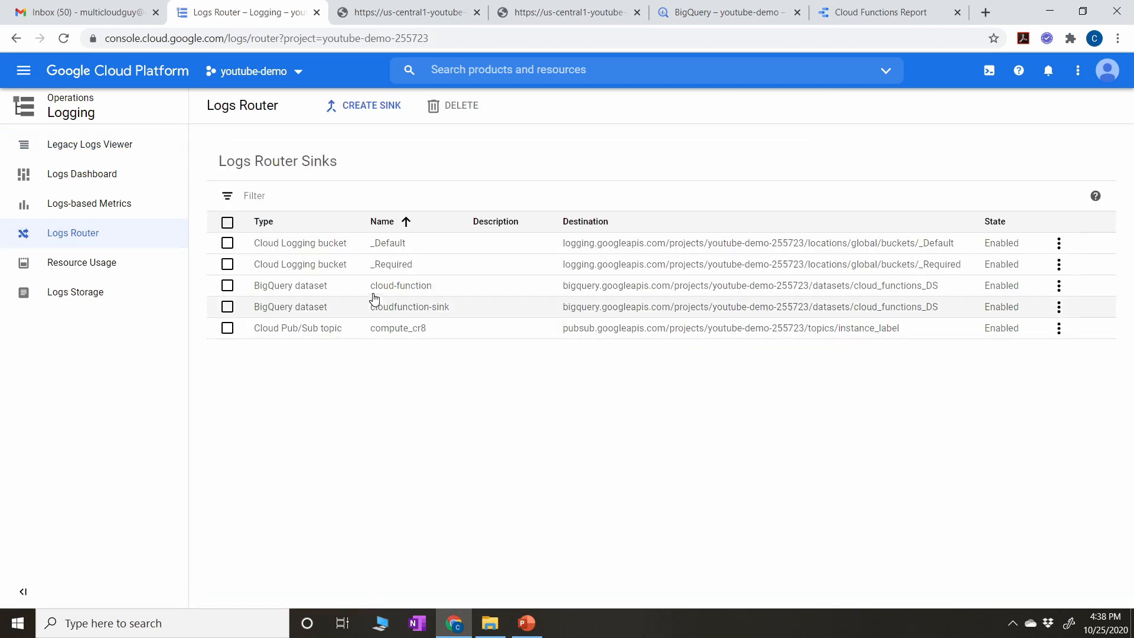
pyautogui.moveTo(368, 288)
pyautogui.mouseDown()
pyautogui.moveTo(438, 290)
pyautogui.moveTo(446, 310)
pyautogui.moveTo(371, 307)
pyautogui.mouseUp()
pyautogui.click(446, 329)
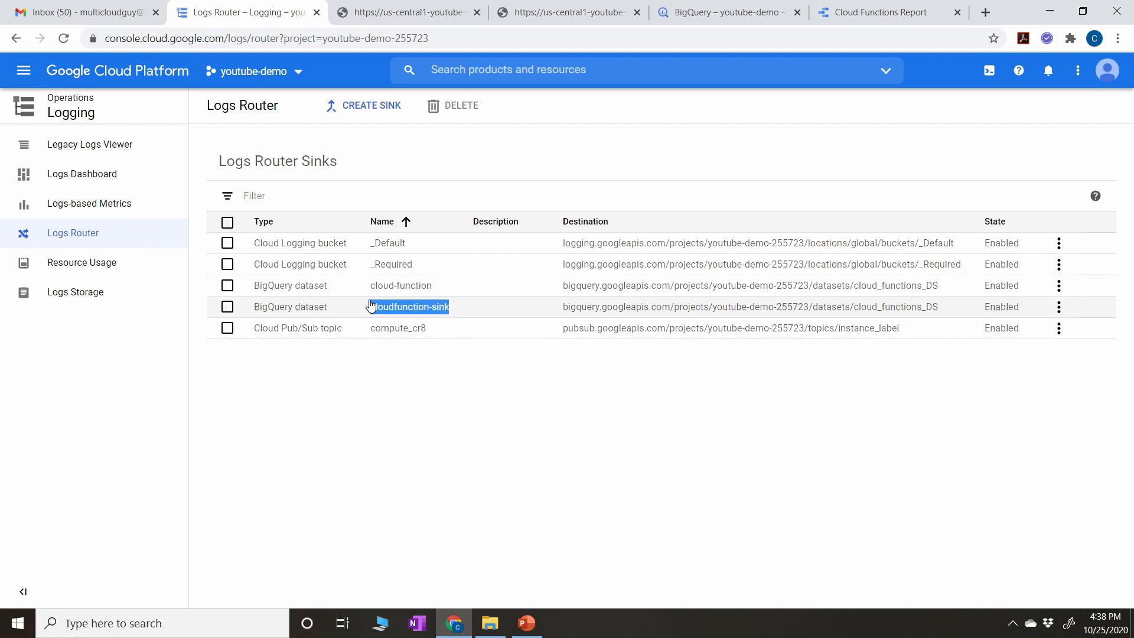
# Open cloudfunction-sink for editing, review its filter and partitioned tables option, and leave the editor without updating
pyautogui.click(1058, 310)
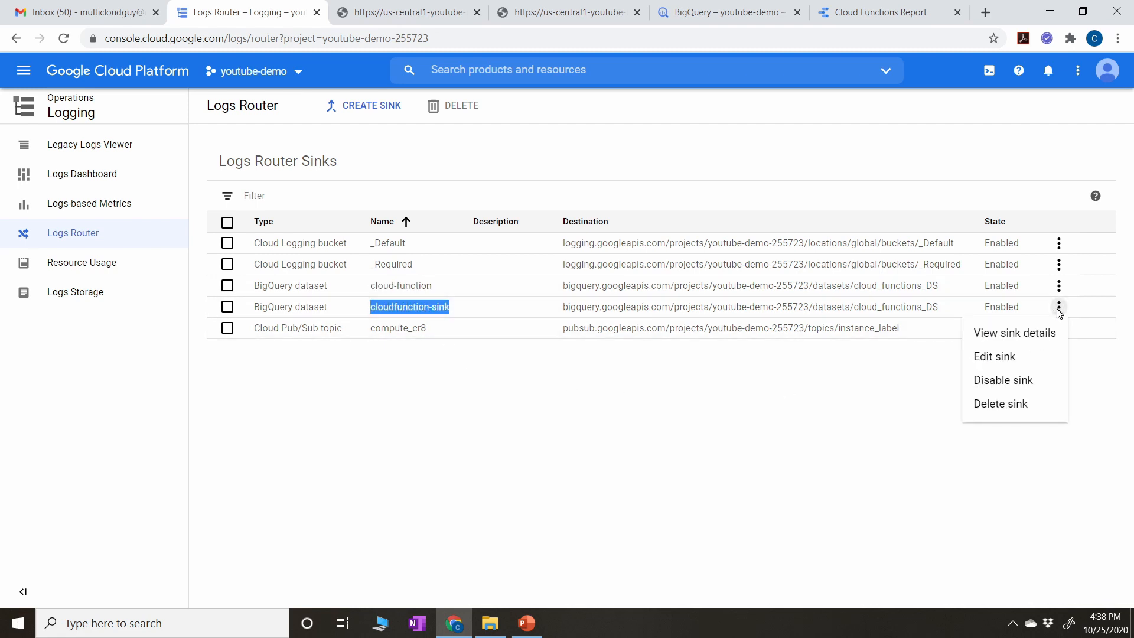
pyautogui.click(1000, 358)
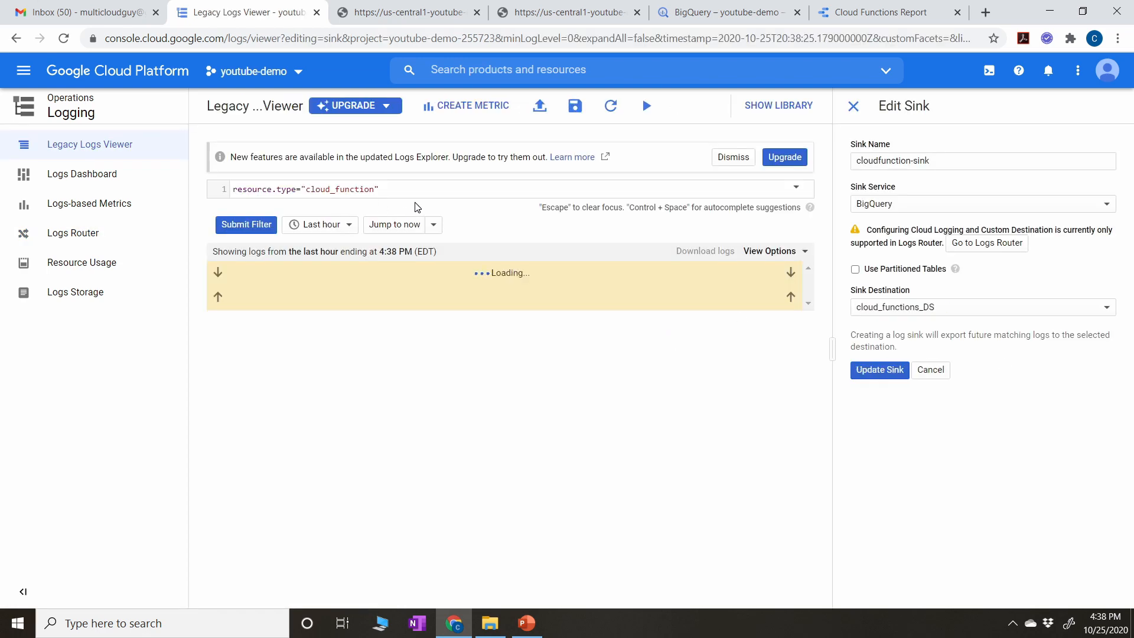
pyautogui.moveTo(384, 189); pyautogui.dragTo(218, 195)
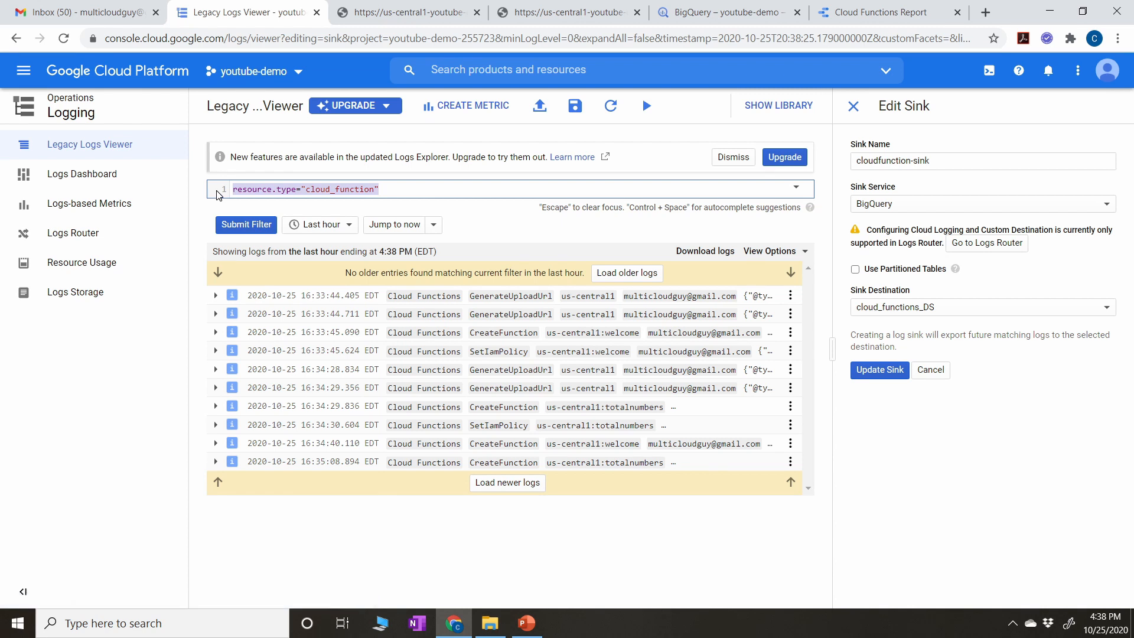
pyautogui.moveTo(865, 279); pyautogui.dragTo(904, 277)
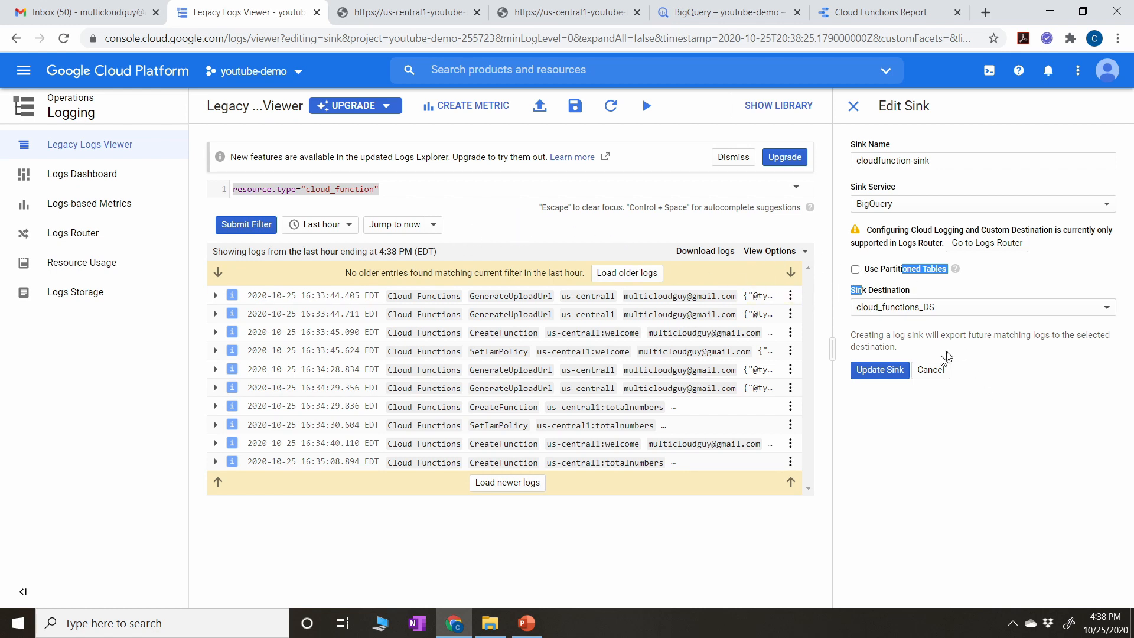
pyautogui.click(931, 371)
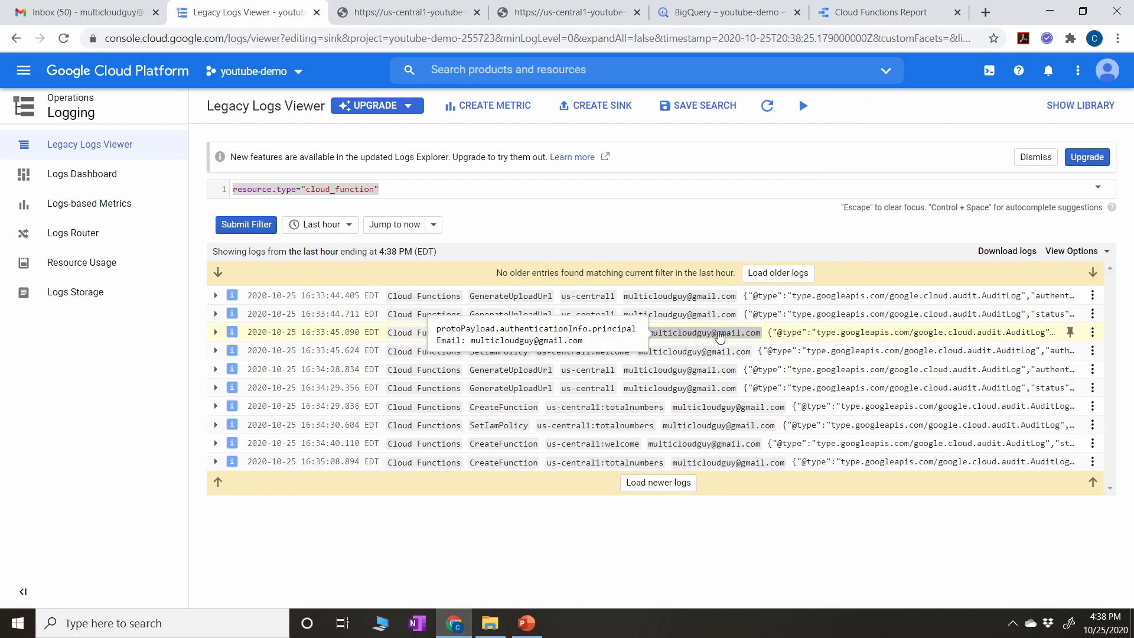
# Switch to BigQuery, reload the page, expand cloud_functions_DS under youtube-demo-255723, widen the resource list, and select the cloudfunctions_googleapis_com_cloud_functions table
pyautogui.click(694, 22)
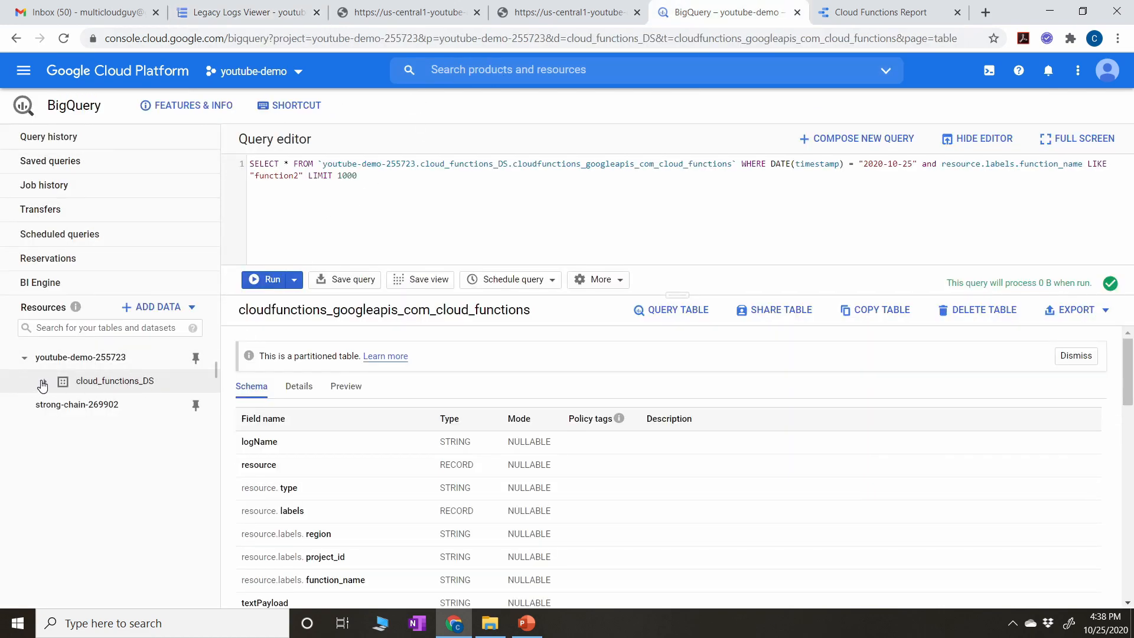
pyautogui.click(43, 385)
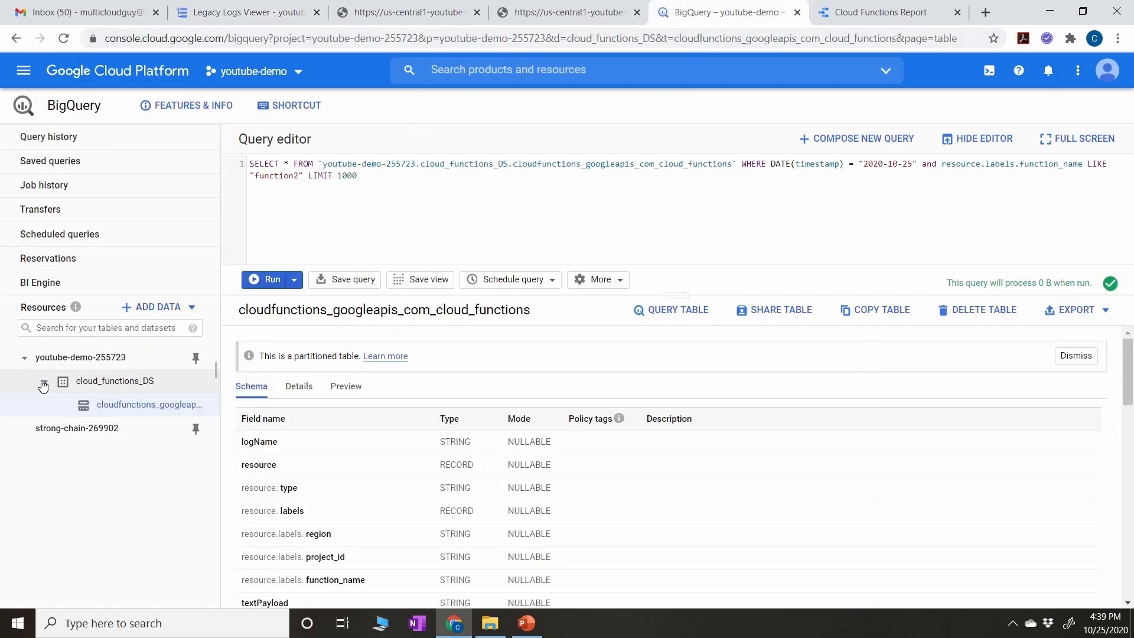
pyautogui.click(800, 44)
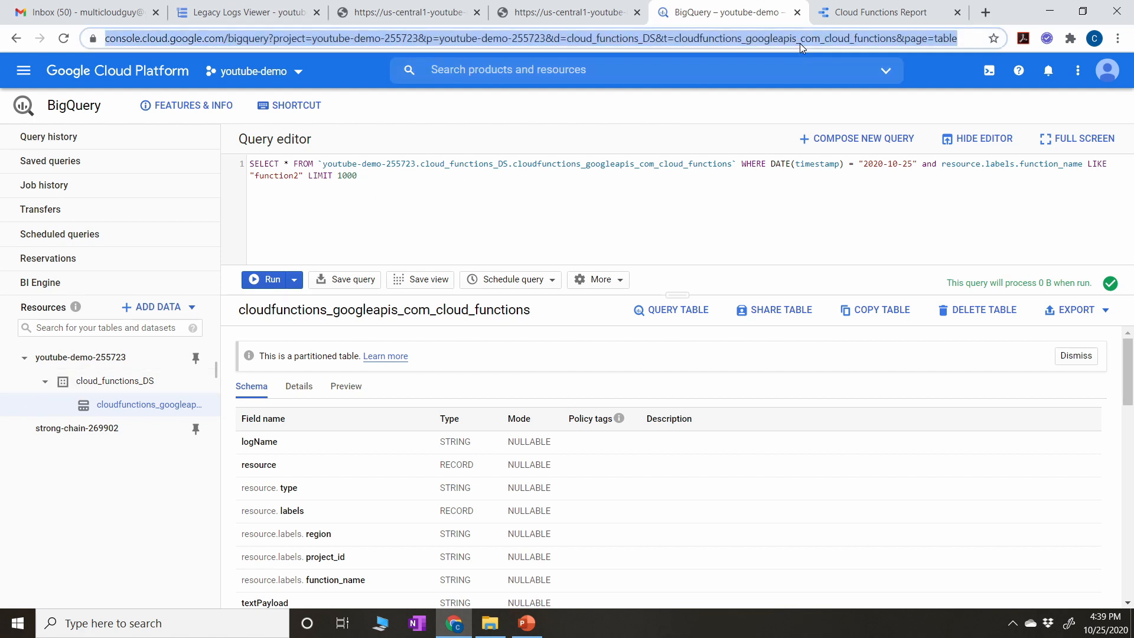
pyautogui.press('Return')
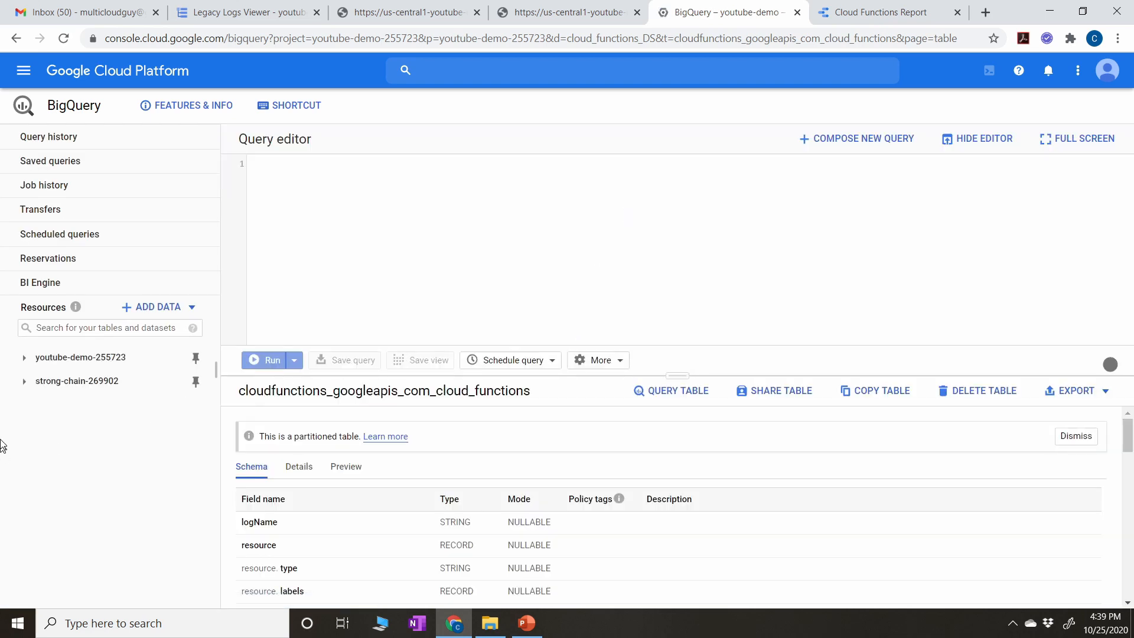
pyautogui.click(24, 357)
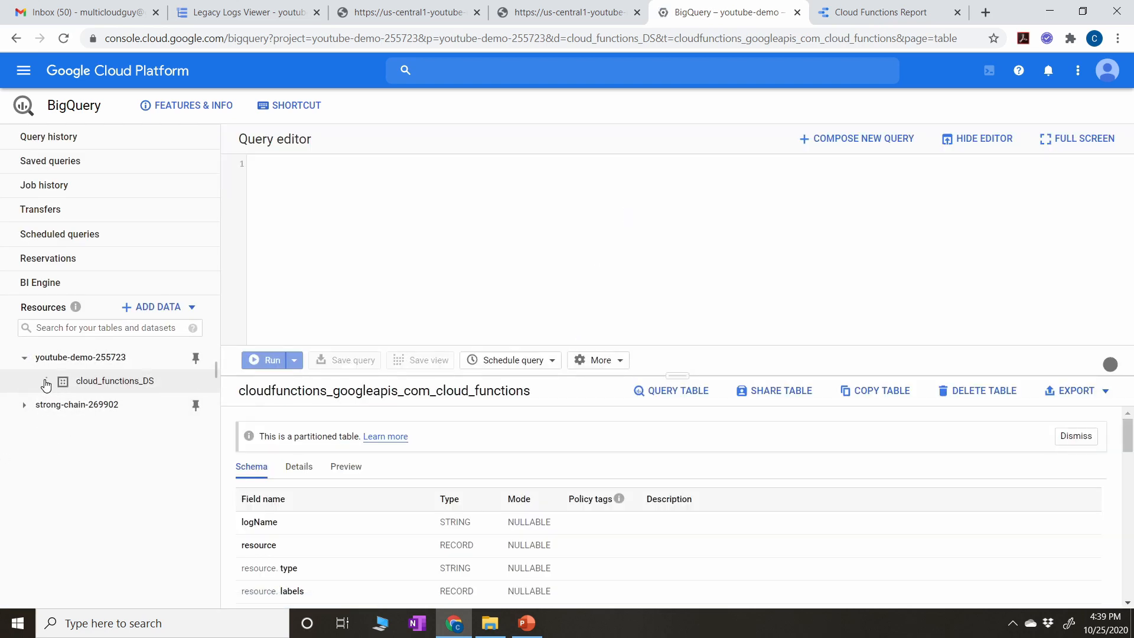
pyautogui.click(45, 381)
pyautogui.moveTo(218, 435); pyautogui.dragTo(322, 430)
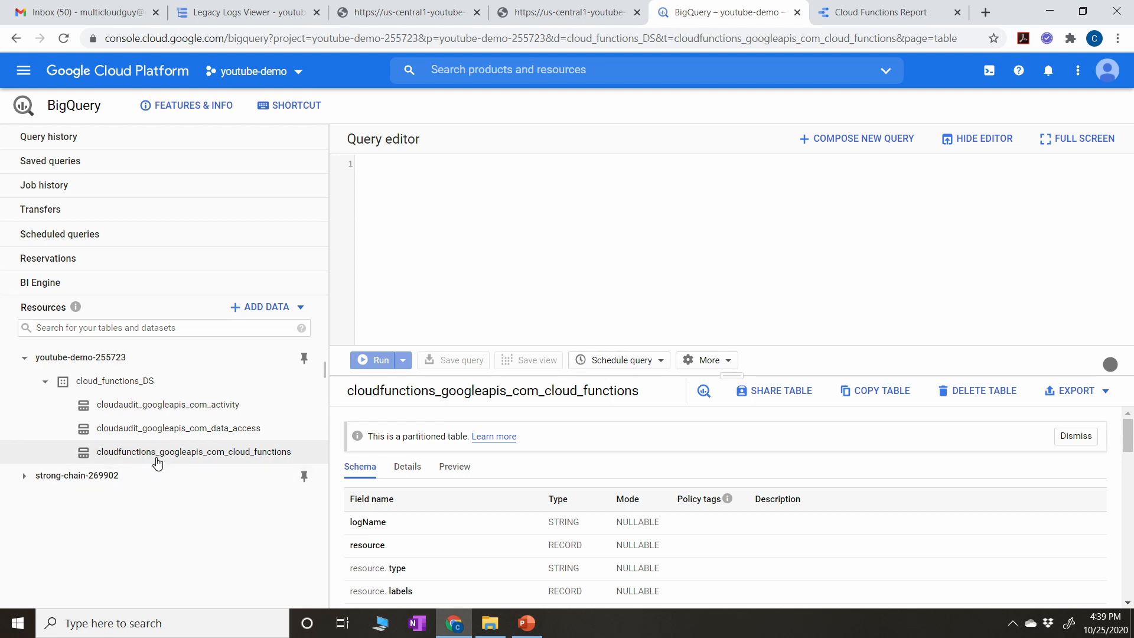
pyautogui.click(188, 462)
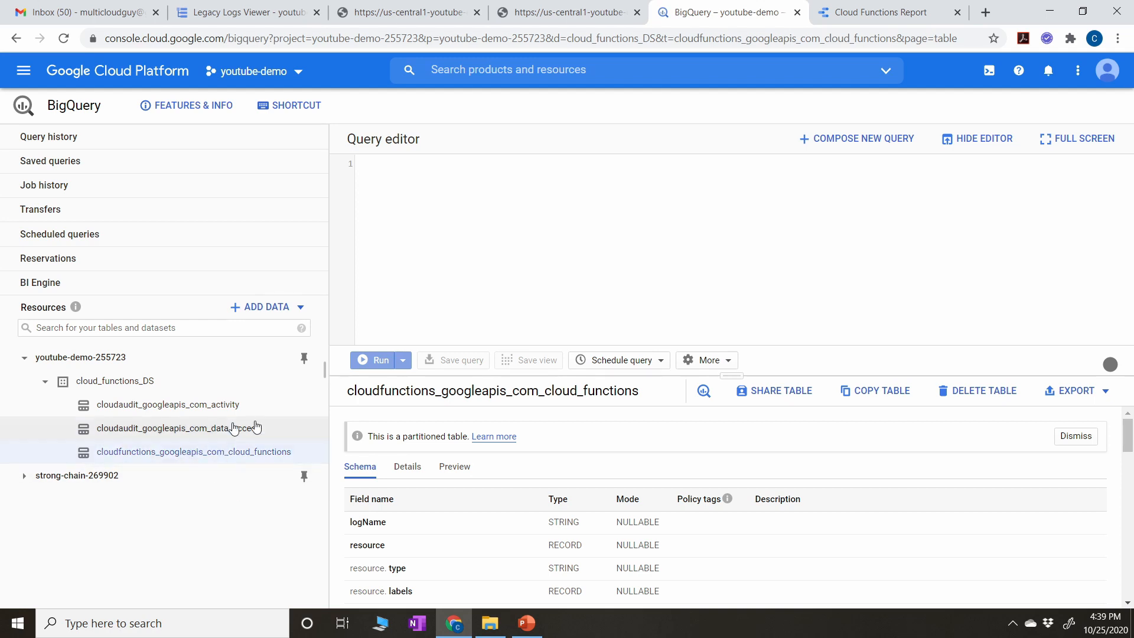
# Return to the Legacy Logs Viewer page and search for "cloud function" to open the Cloud Functions list
pyautogui.click(399, 6)
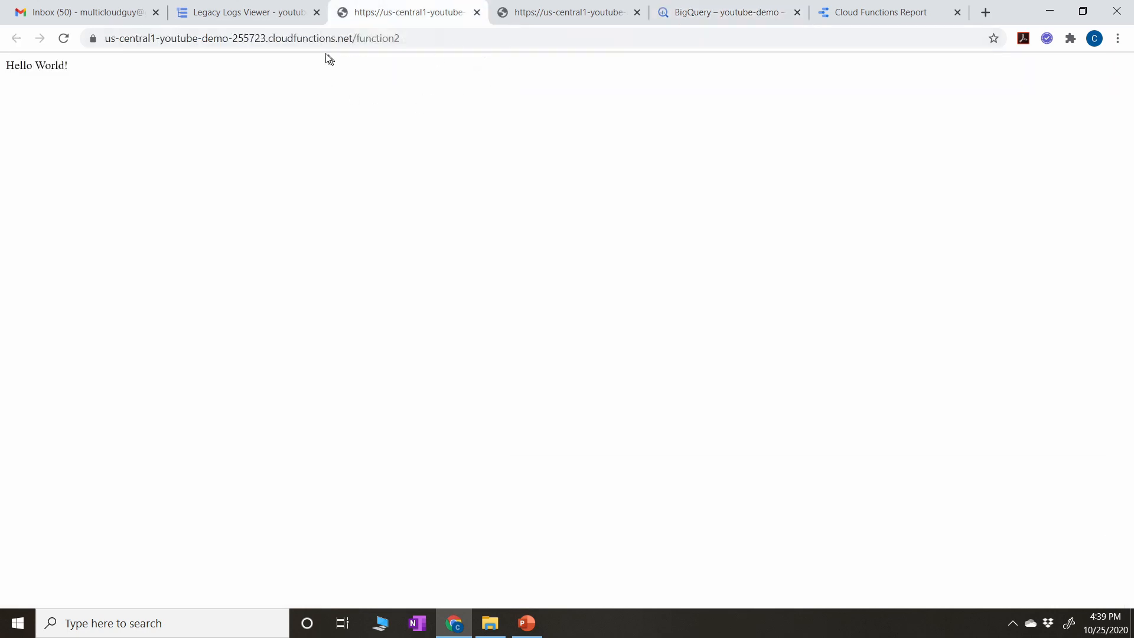
pyautogui.click(237, 5)
pyautogui.click(378, 7)
pyautogui.rightClick(370, 9)
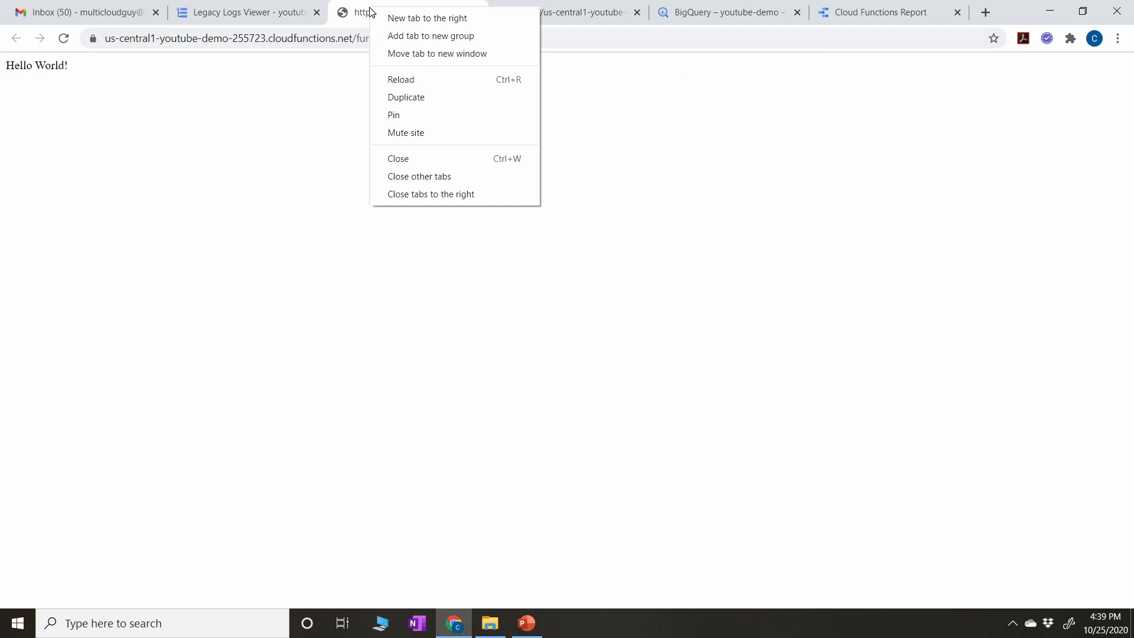
pyautogui.click(274, 17)
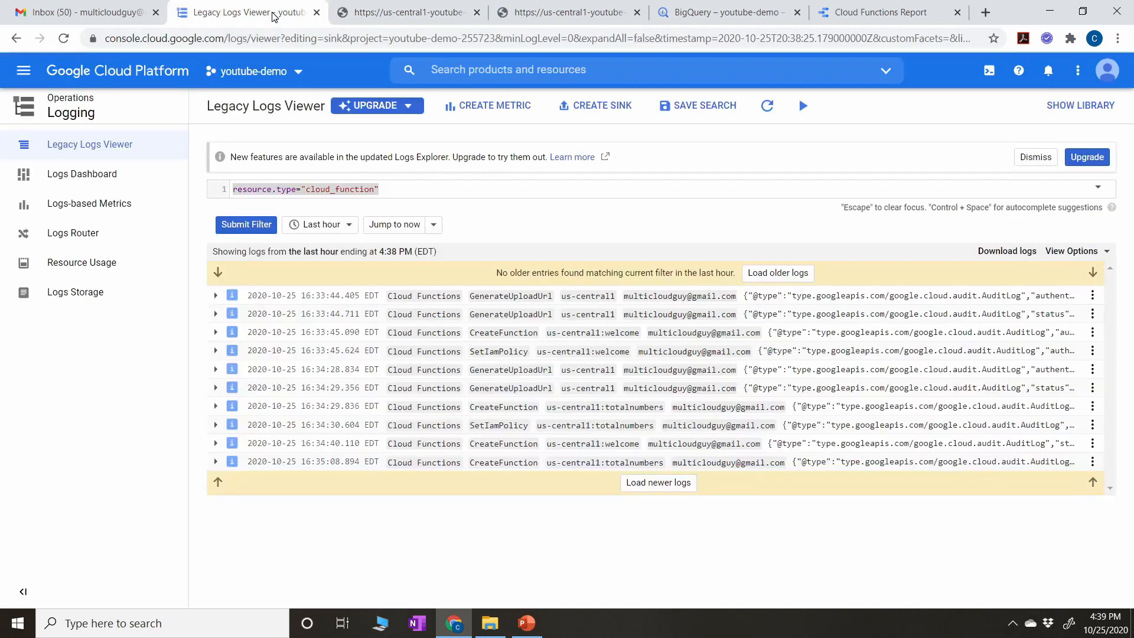
pyautogui.click(518, 76)
pyautogui.write('cl')
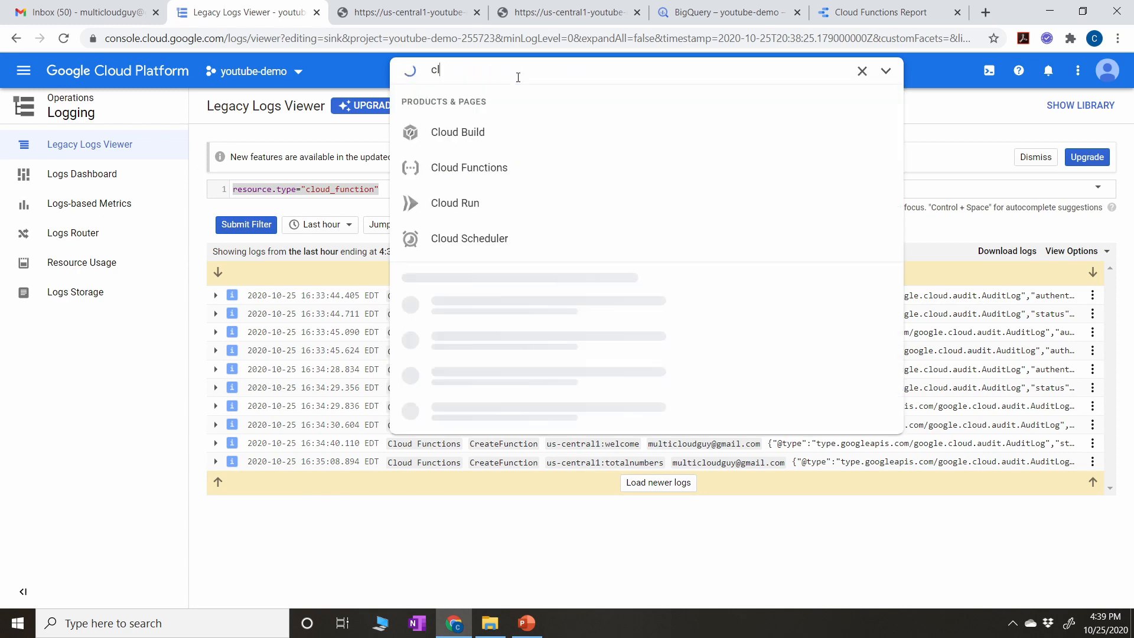
pyautogui.write('oud function')
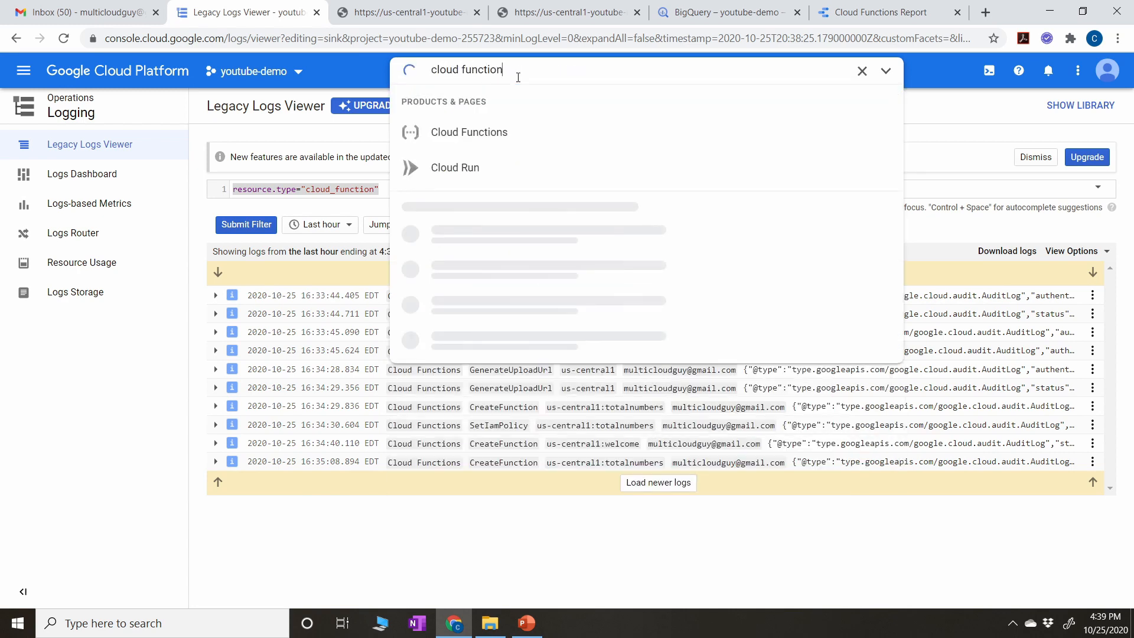
pyautogui.click(507, 144)
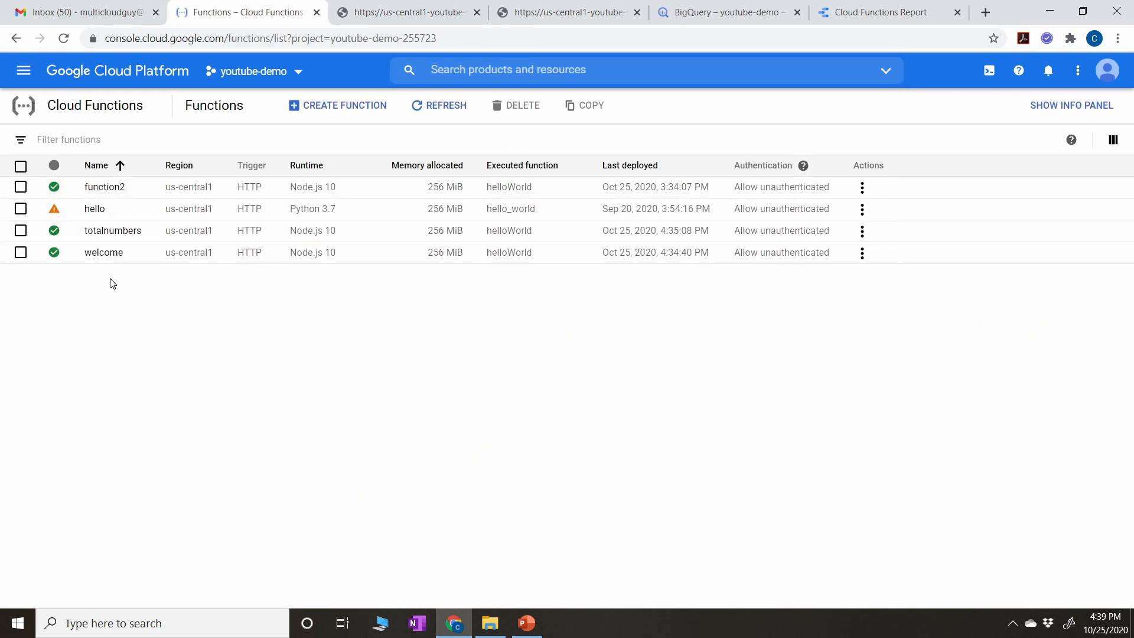
# Open the details of the welcome function and launch its HTTP trigger URL in a separate browser tab
pyautogui.rightClick(104, 260)
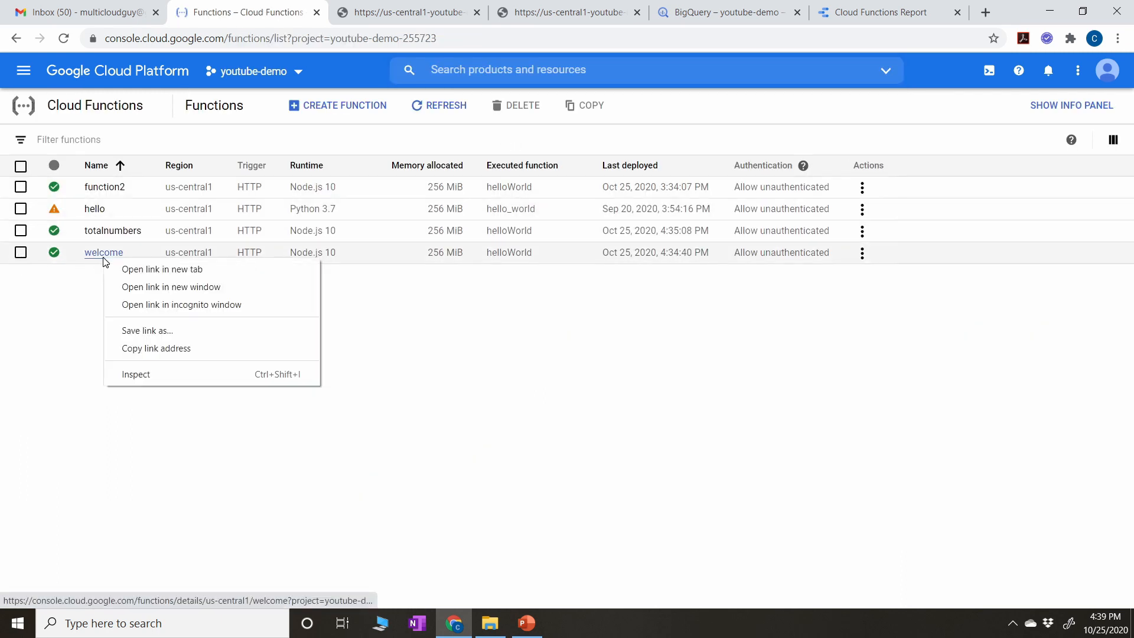
pyautogui.click(97, 260)
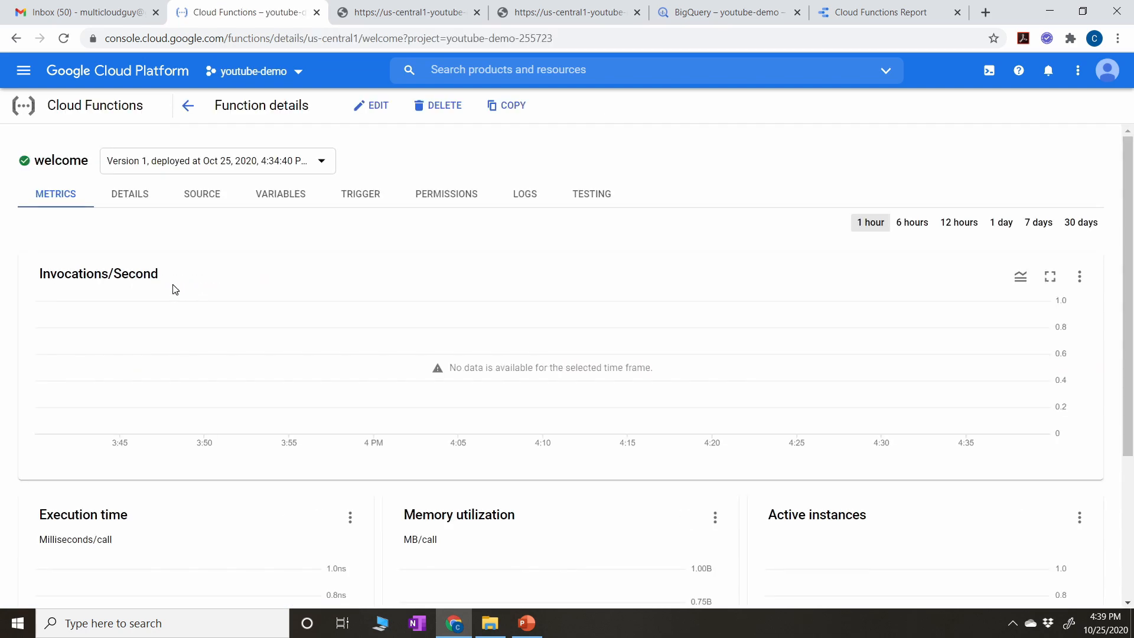
pyautogui.scroll(-3, 188, 155)
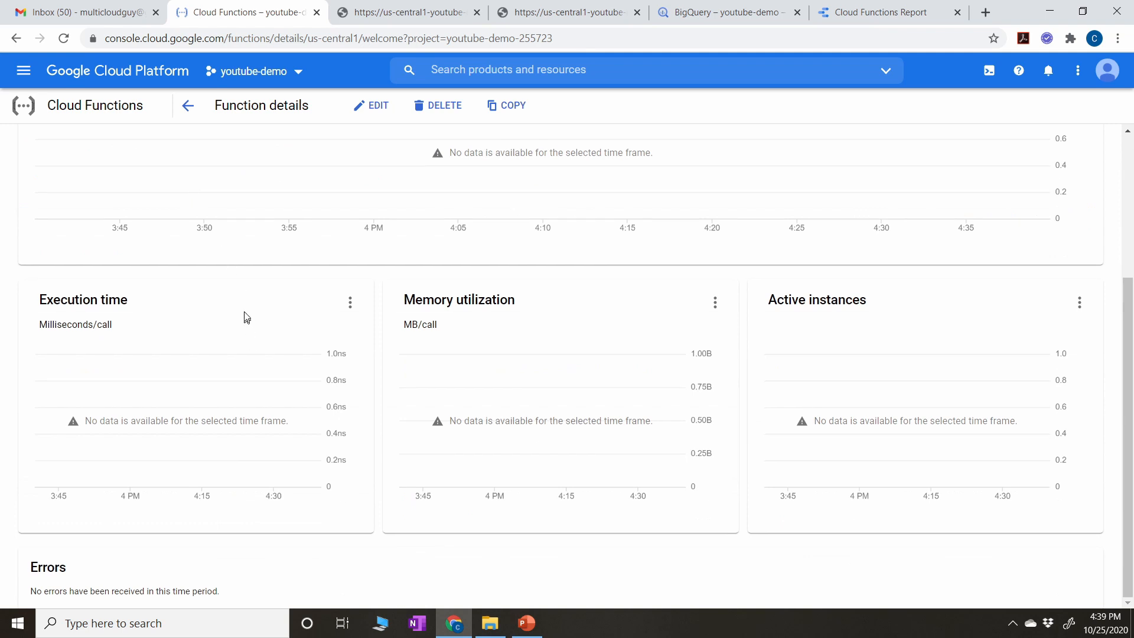
pyautogui.scroll(3, 254, 219)
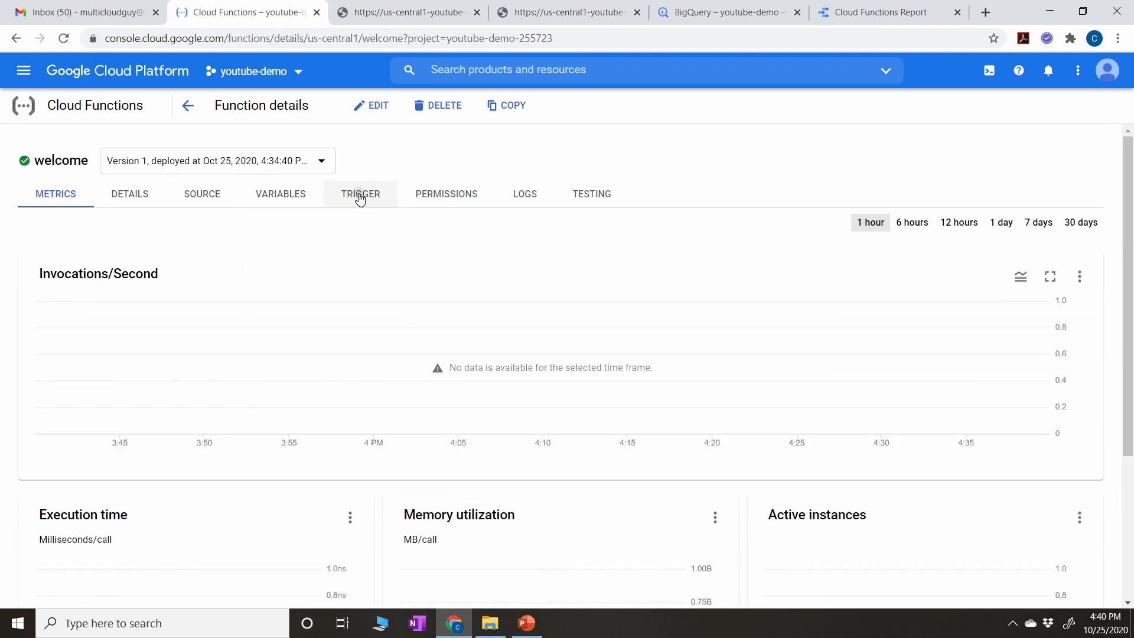
pyautogui.click(358, 193)
pyautogui.rightClick(223, 306)
pyautogui.click(243, 314)
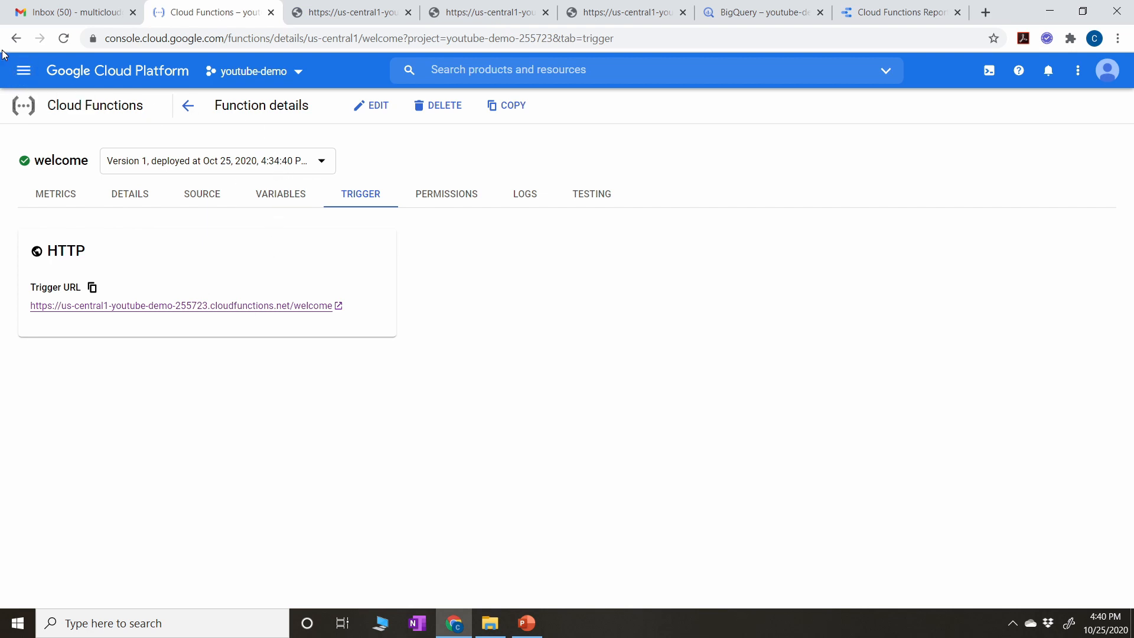
# Go back to the functions list, open totalnumbers, and launch its HTTP trigger URL in a separate browser tab
pyautogui.click(16, 38)
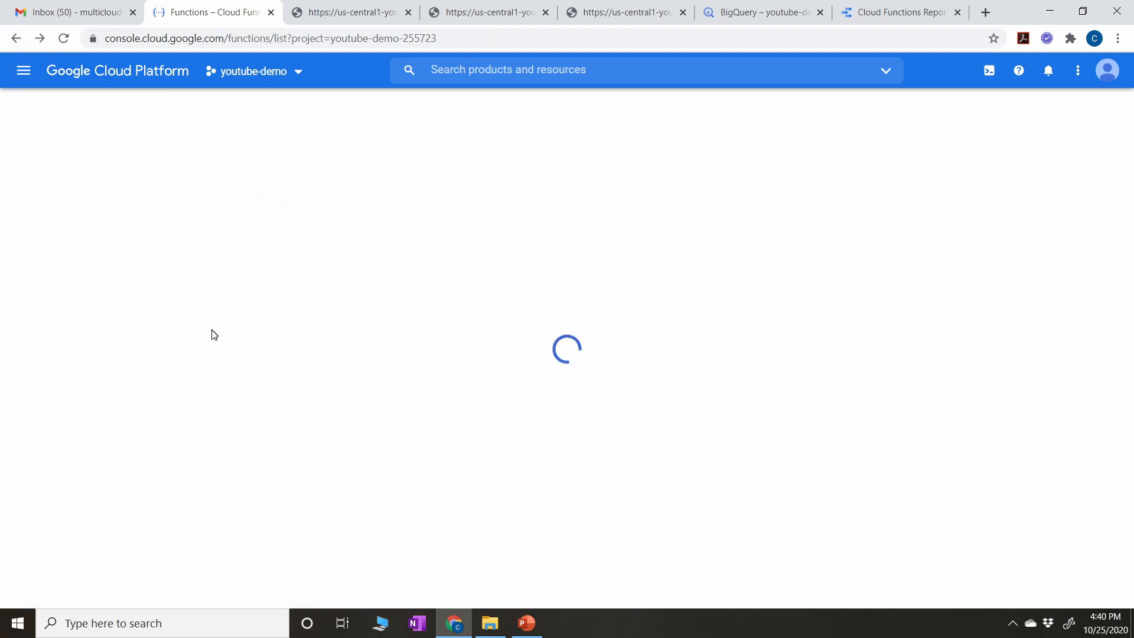
pyautogui.click(109, 231)
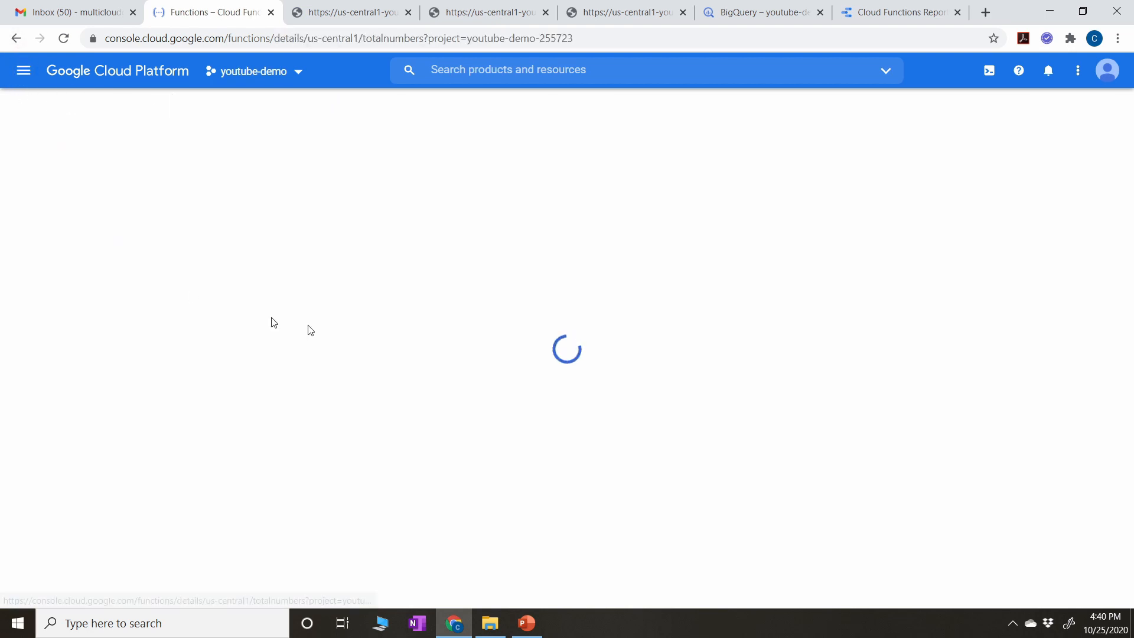
pyautogui.click(372, 195)
pyautogui.rightClick(303, 305)
pyautogui.click(343, 317)
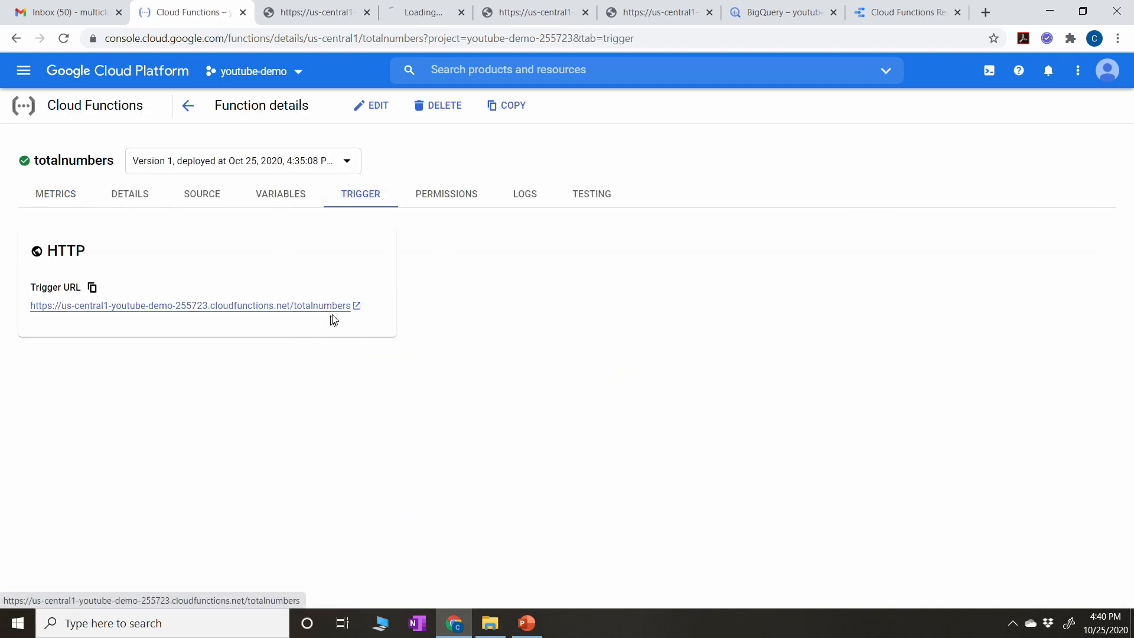
# Invoke the welcome function three more times by reloading its trigger URL
pyautogui.click(264, 6)
pyautogui.click(306, 39)
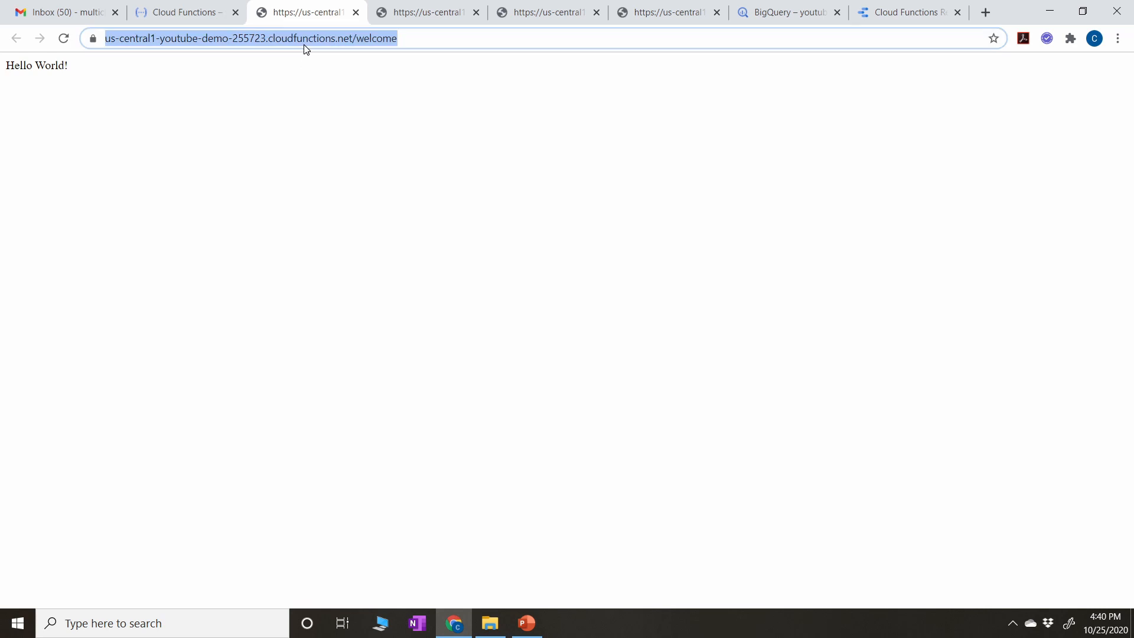
pyautogui.press('Return')
pyautogui.click(307, 46)
pyautogui.press('Return')
pyautogui.click(310, 46)
pyautogui.press('Return')
# Invoke the totalnumbers function three more times by reloading its trigger URL
pyautogui.click(422, 12)
pyautogui.click(399, 43)
pyautogui.press('Return')
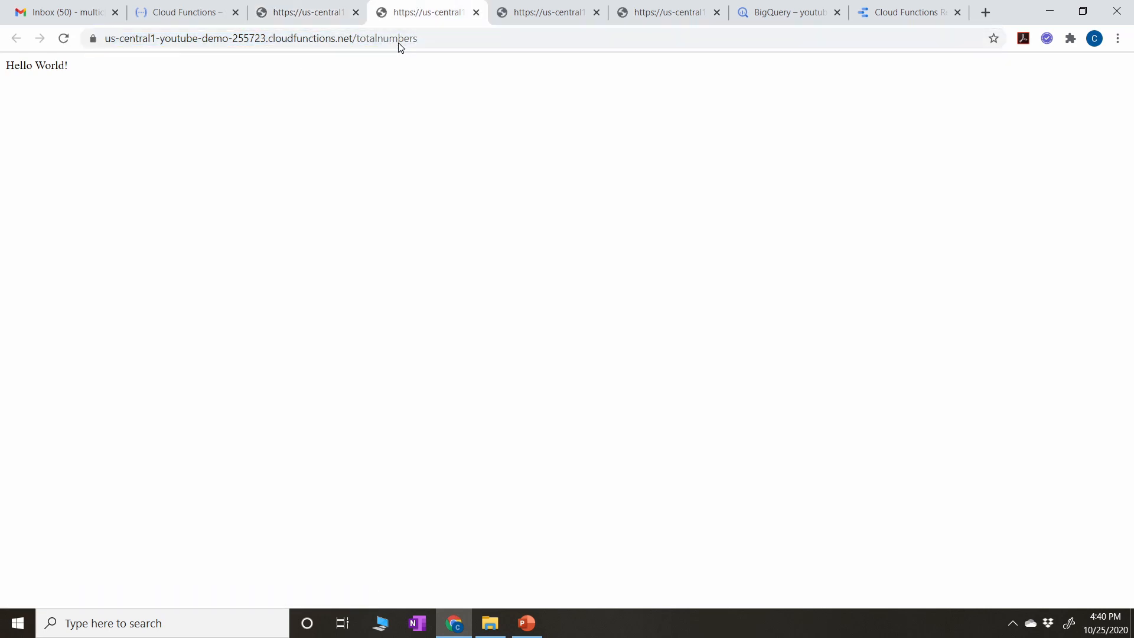
pyautogui.click(398, 42)
pyautogui.press('Return')
pyautogui.click(398, 43)
pyautogui.press('Return')
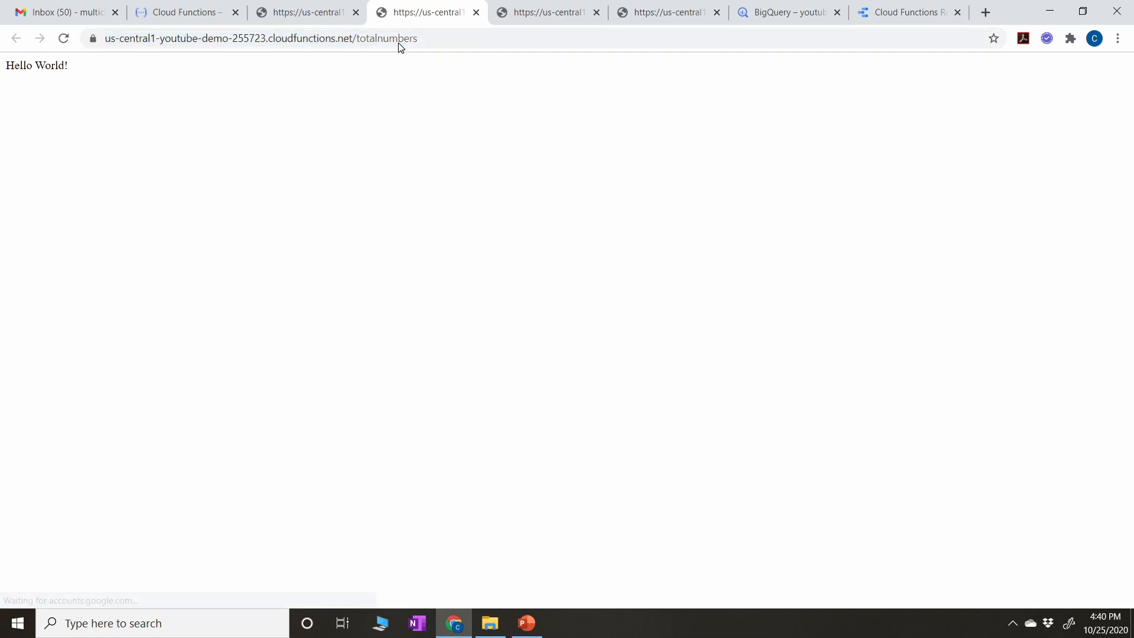
# Invoke function2 and the hello function once each by reloading their trigger URLs
pyautogui.click(544, 9)
pyautogui.click(489, 37)
pyautogui.press('Return')
pyautogui.click(679, 12)
pyautogui.click(645, 40)
pyautogui.press('Return')
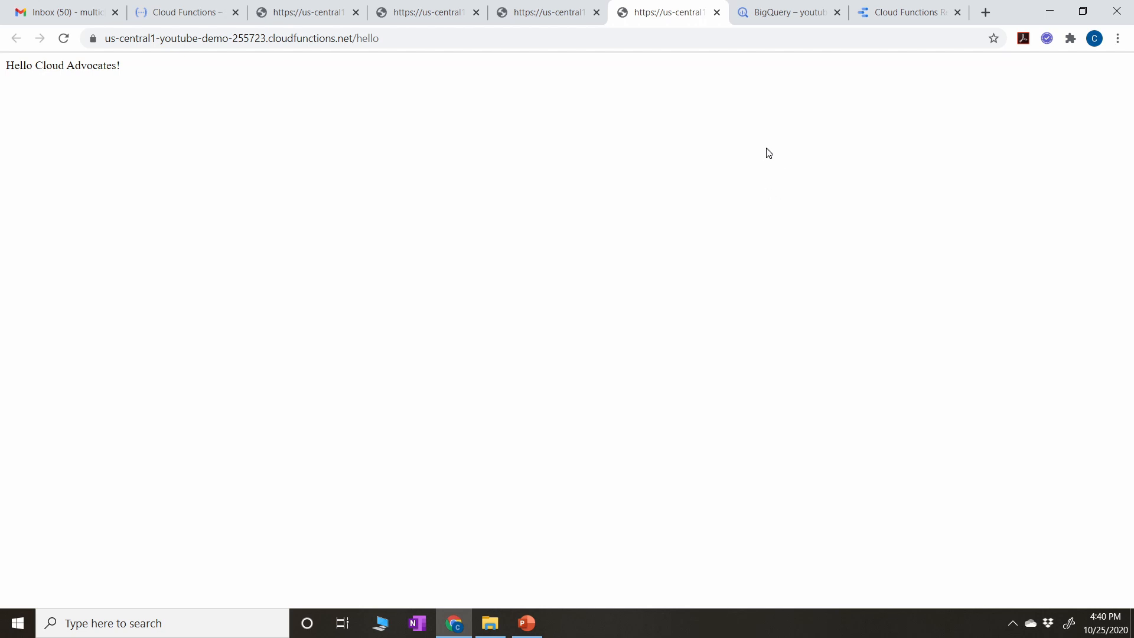
# Return to BigQuery and review the full schema of the cloudfunctions_googleapis_com_cloud_functions table
pyautogui.click(786, 9)
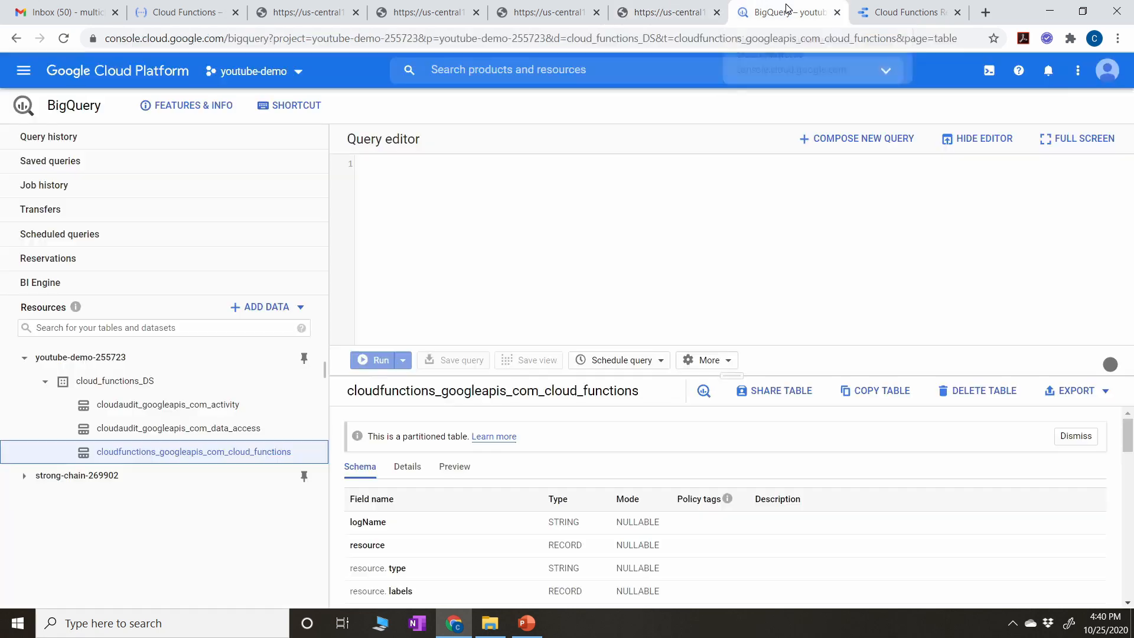
pyautogui.click(748, 45)
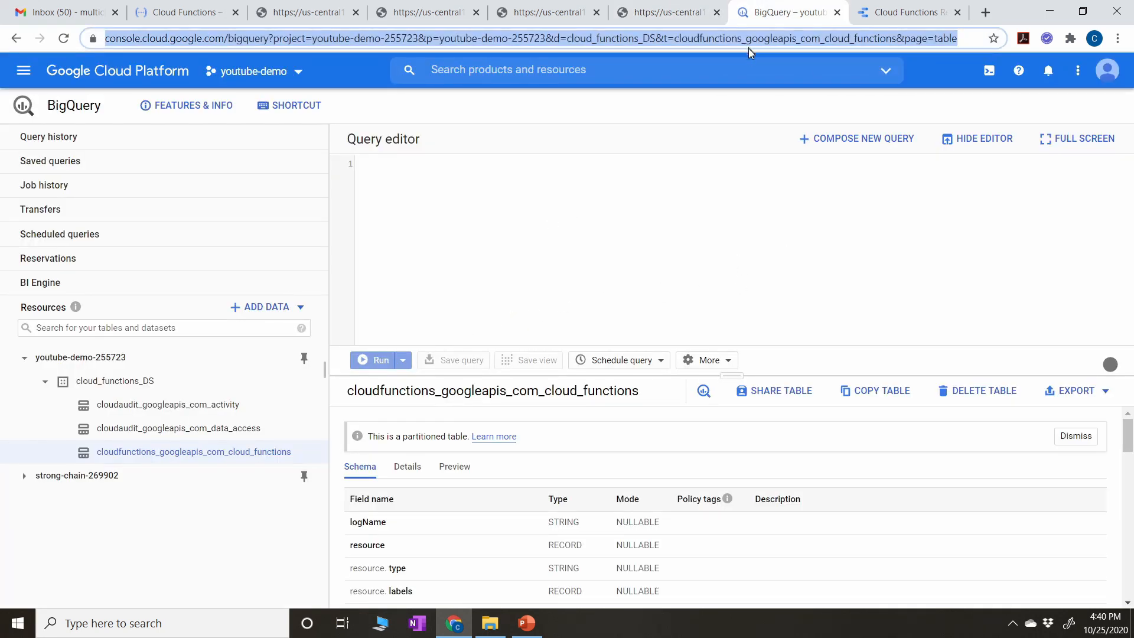
pyautogui.scroll(-8, 437, 536)
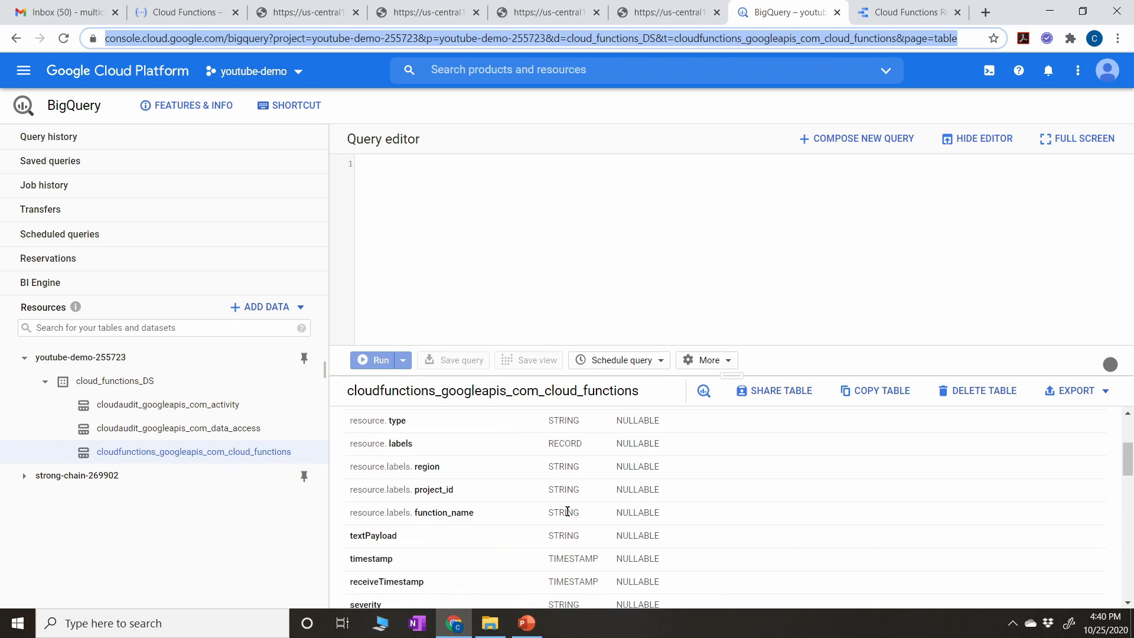
pyautogui.scroll(8, 572, 537)
pyautogui.scroll(3, 572, 517)
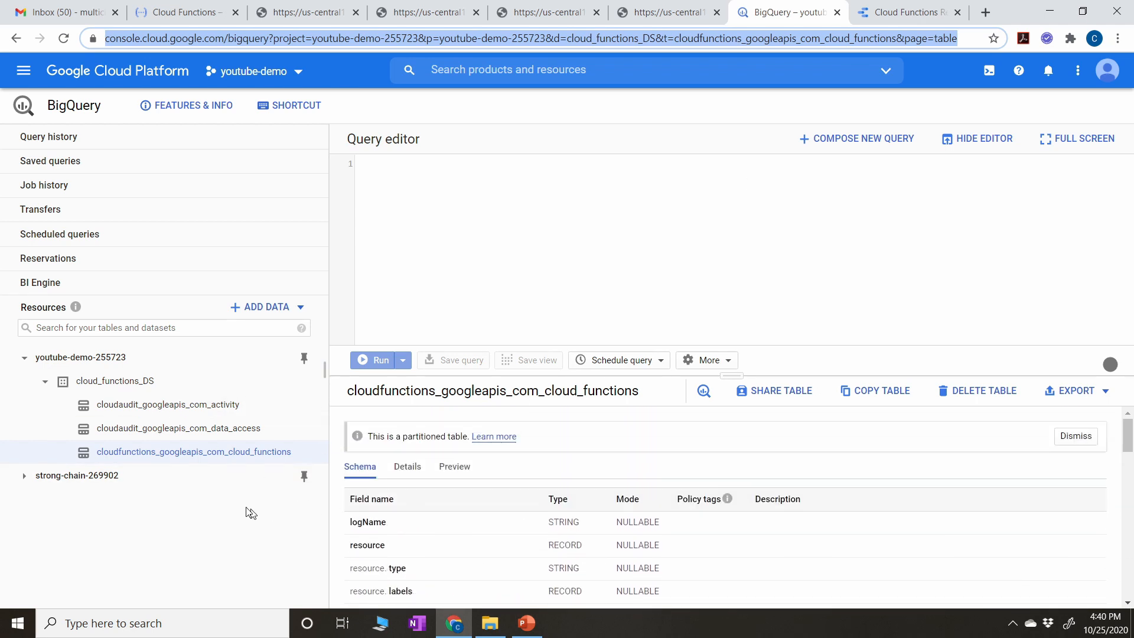
pyautogui.scroll(-1, 494, 504)
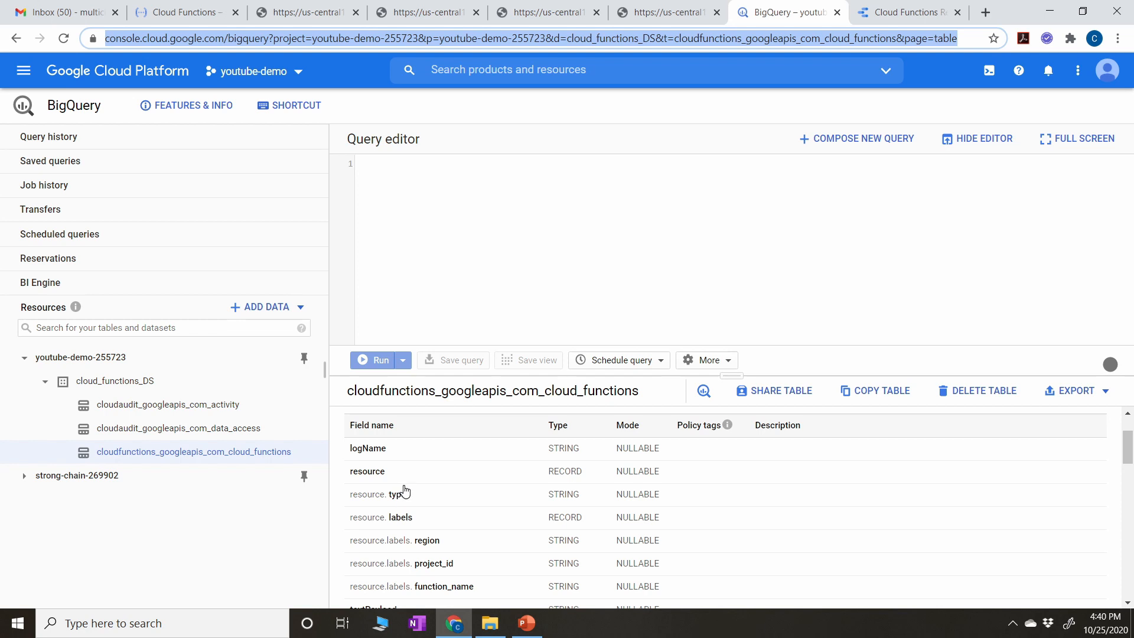
pyautogui.scroll(-3, 405, 490)
pyautogui.scroll(-7, 411, 486)
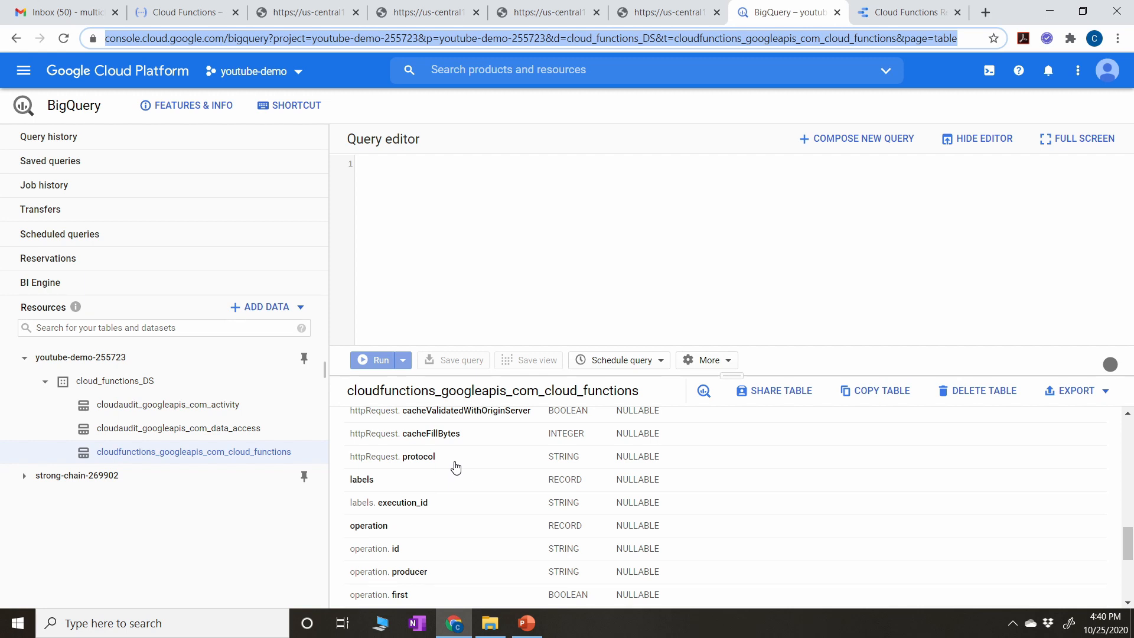
pyautogui.scroll(-4, 455, 468)
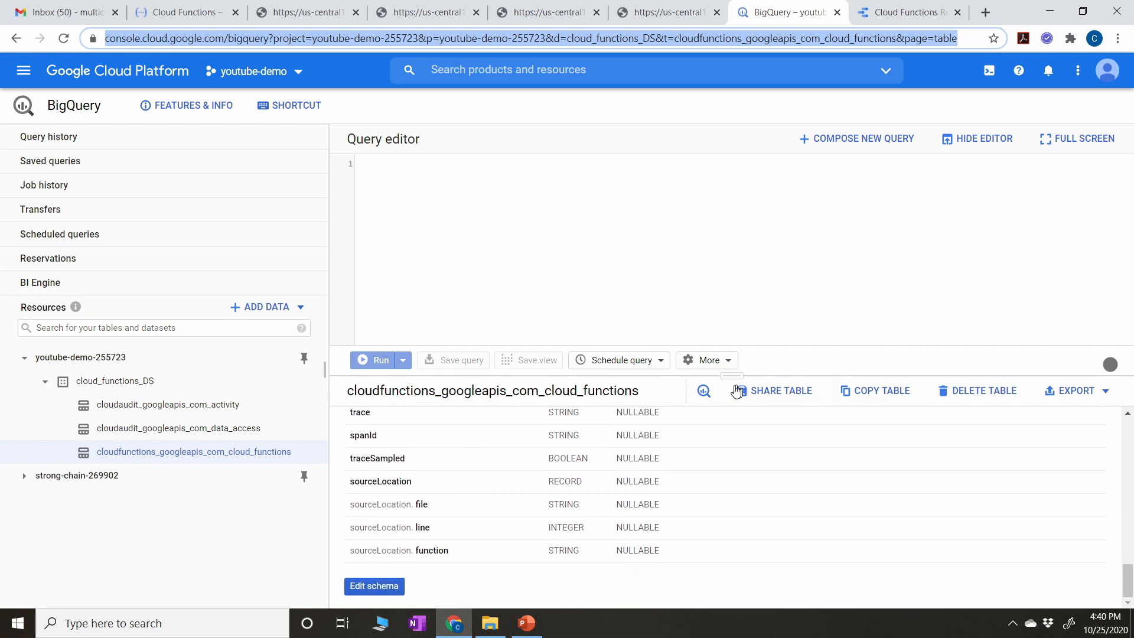
# Query all columns of the cloudfunctions_googleapis_com_cloud_functions table for 2020-10-25 with a limit of 1000 rows, and run it
pyautogui.click(704, 391)
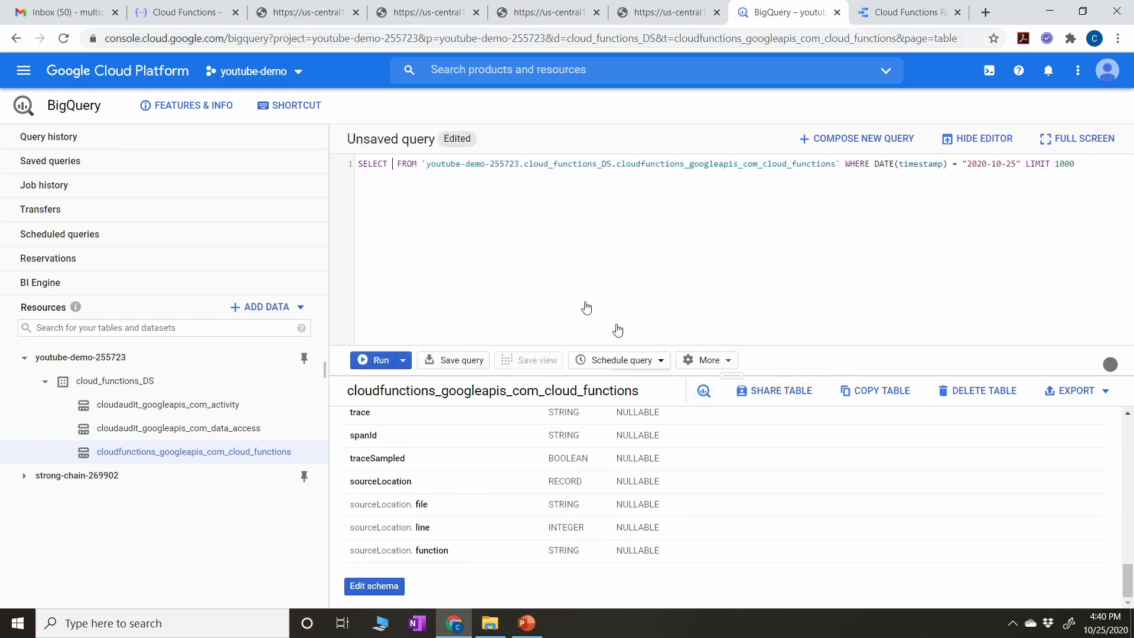
pyautogui.write('*')
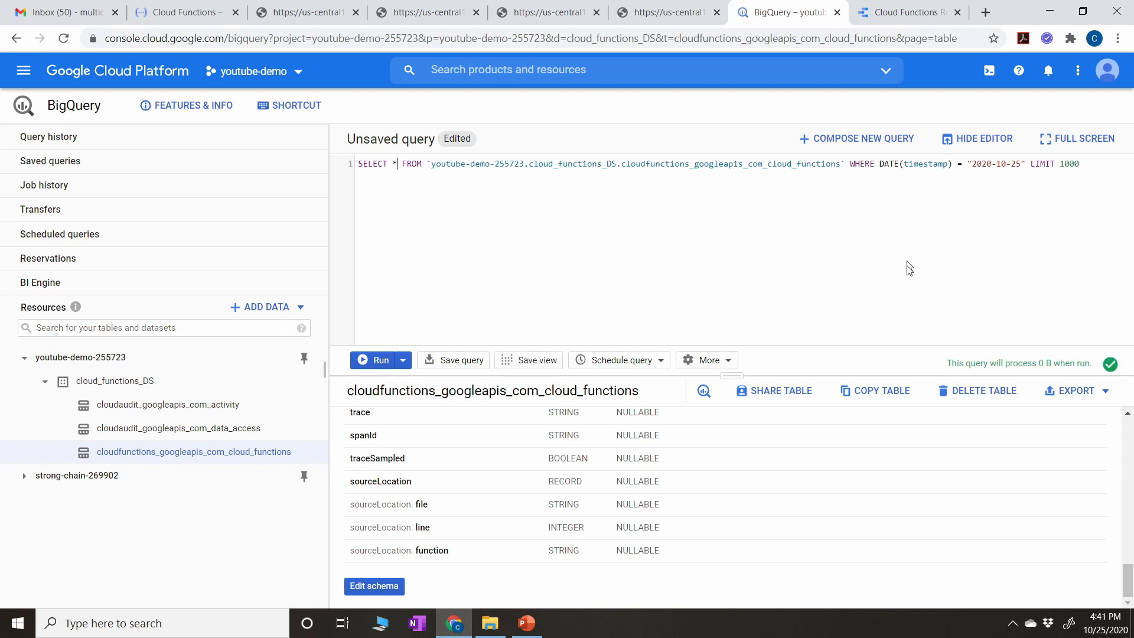
pyautogui.click(369, 360)
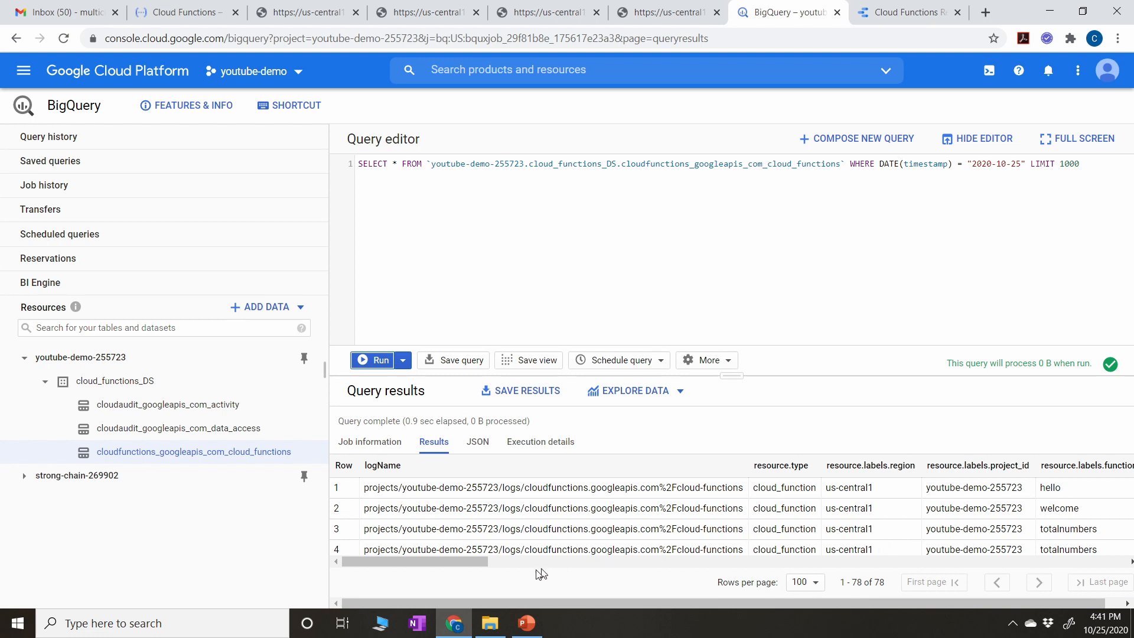
# Enlarge the query results area and review the result rows across the function name, text payload and timestamp columns
pyautogui.moveTo(467, 564); pyautogui.dragTo(482, 565)
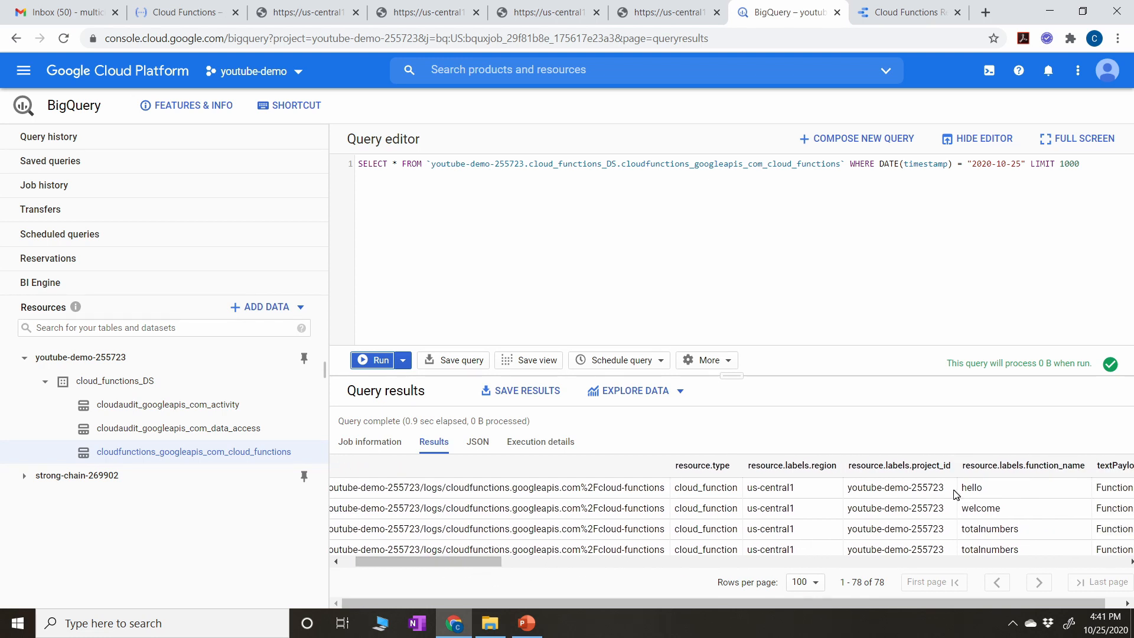
pyautogui.scroll(-5, 988, 495)
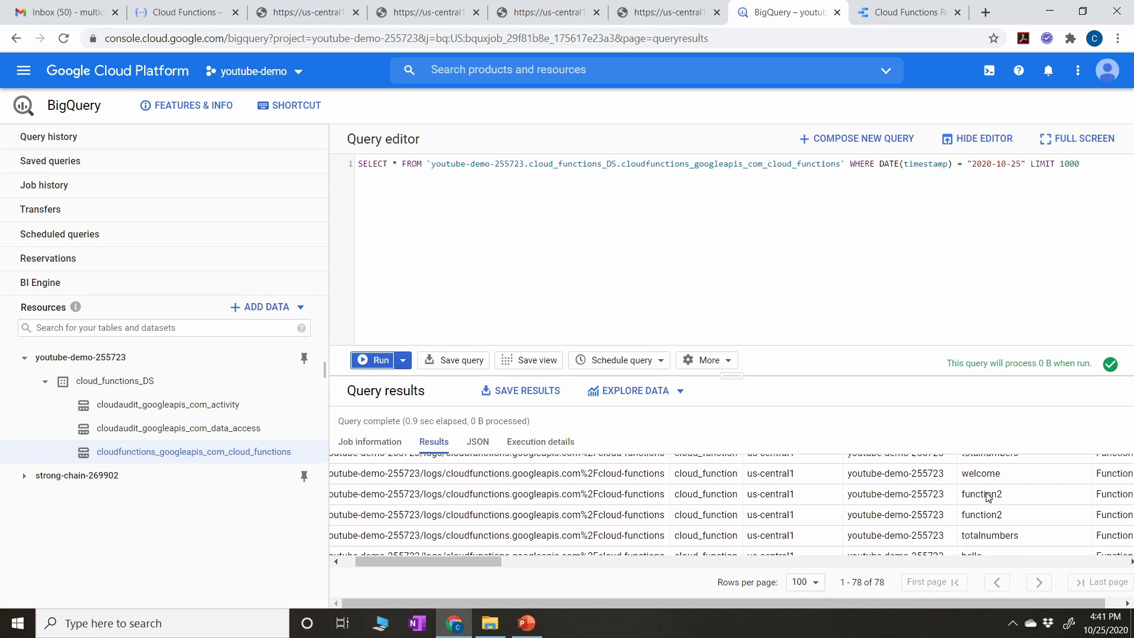
pyautogui.scroll(-5, 988, 495)
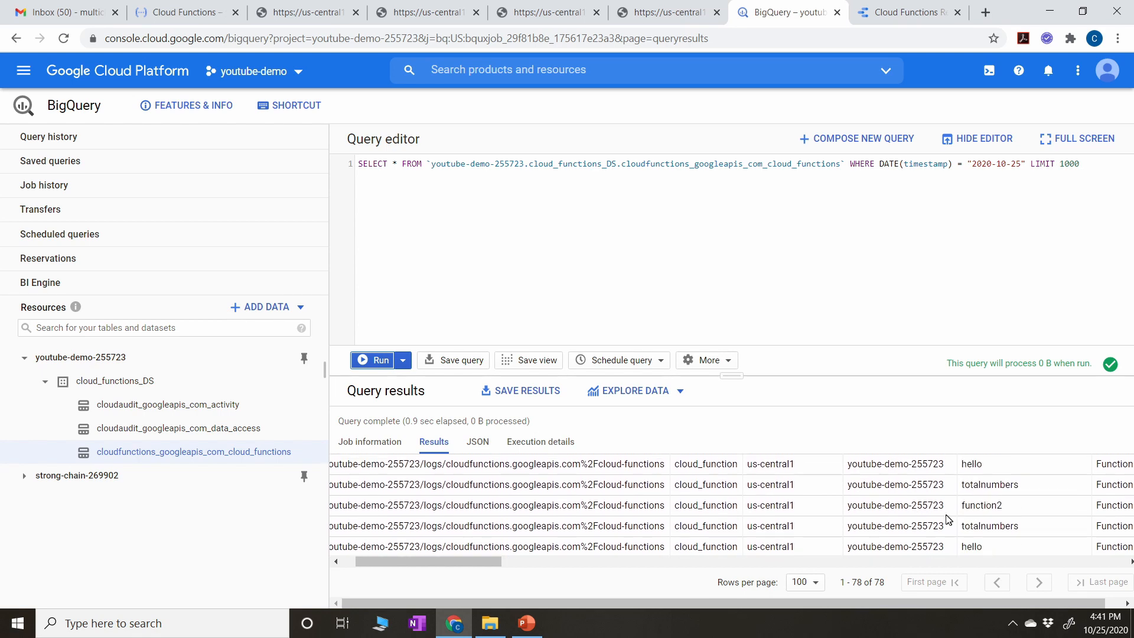
pyautogui.scroll(-2, 869, 521)
pyautogui.moveTo(477, 561); pyautogui.dragTo(622, 561)
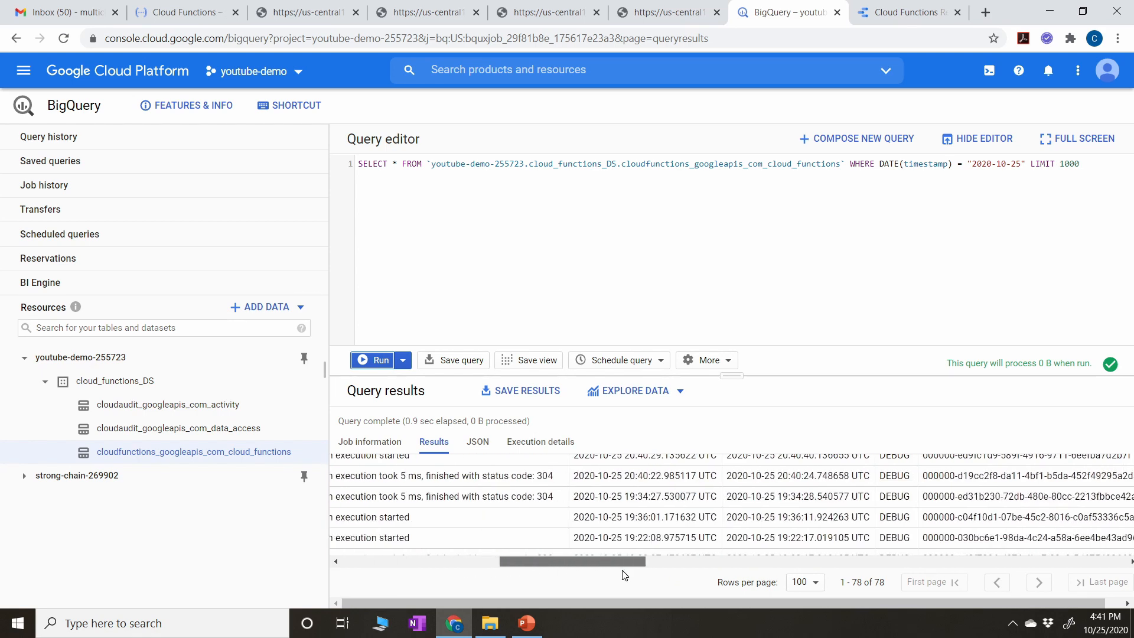
pyautogui.moveTo(735, 376); pyautogui.dragTo(740, 183)
pyautogui.scroll(3, 808, 407)
pyautogui.scroll(2, 807, 407)
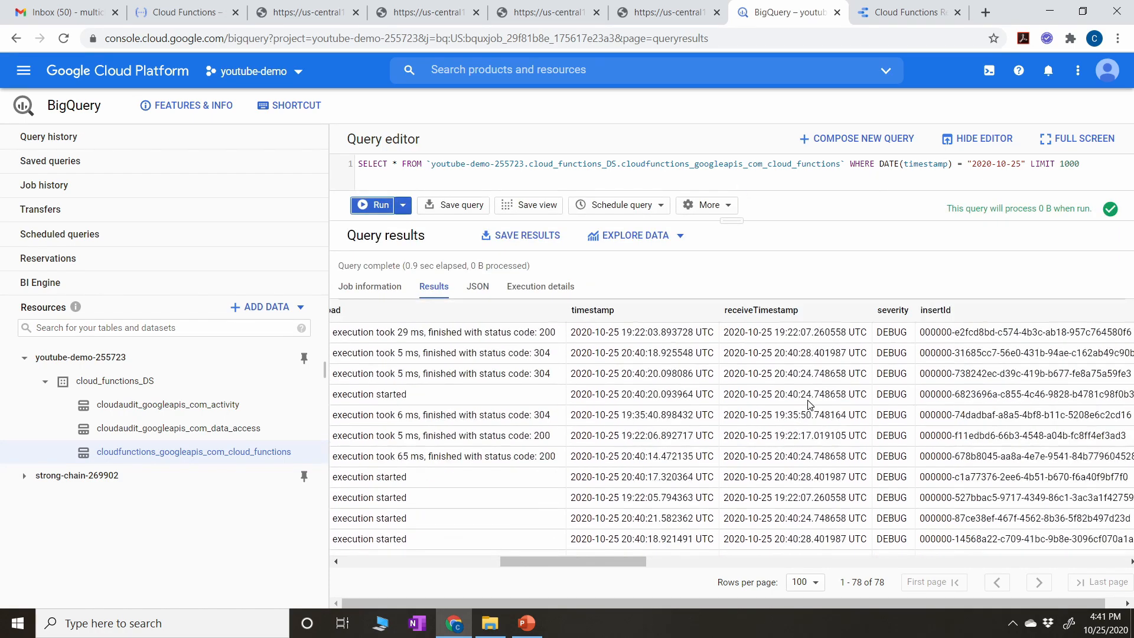
pyautogui.moveTo(609, 562); pyautogui.dragTo(536, 562)
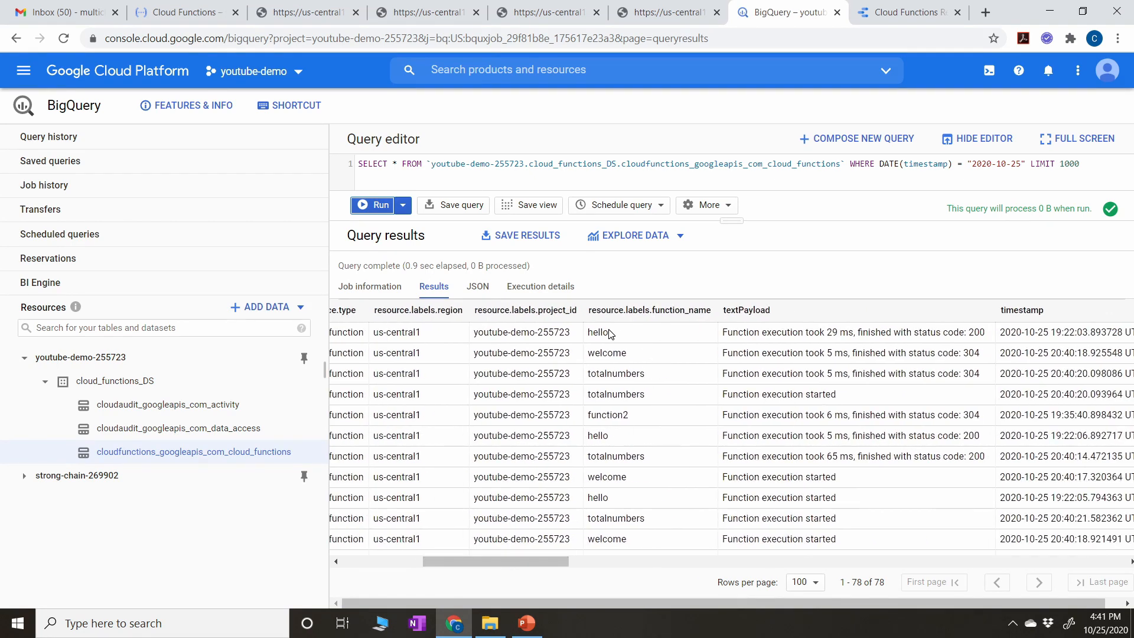
# Examine the resource.labels.function_name and textPayload columns, comparing execution started and finished entries, and check the severity, insertId and httpRequest columns
pyautogui.moveTo(590, 311); pyautogui.dragTo(718, 311)
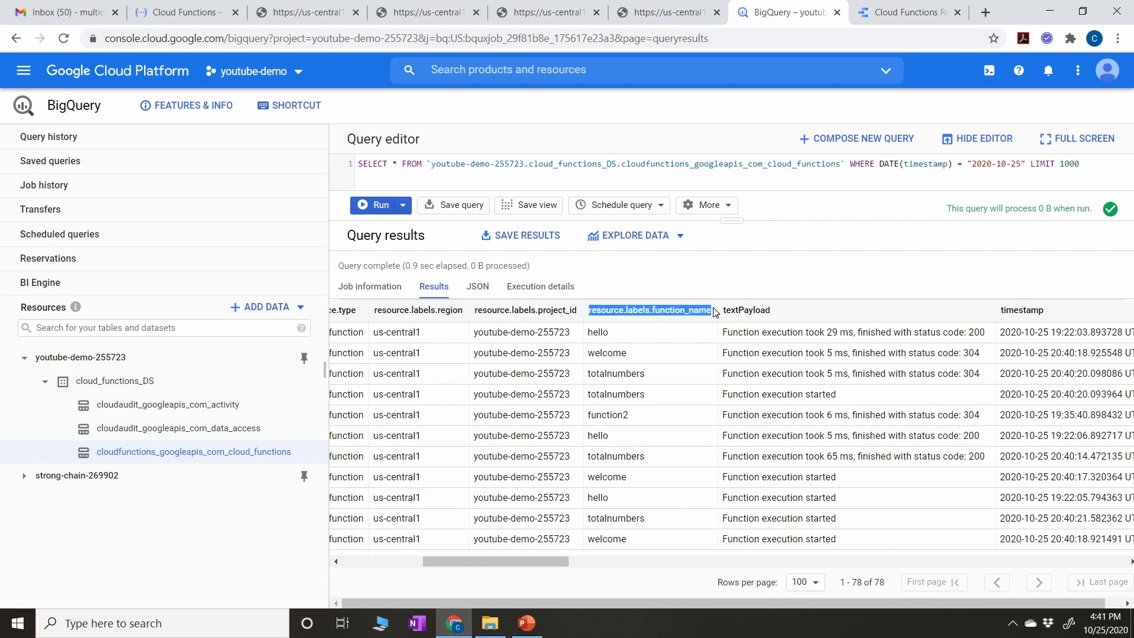
pyautogui.hscroll(5, 559, 557)
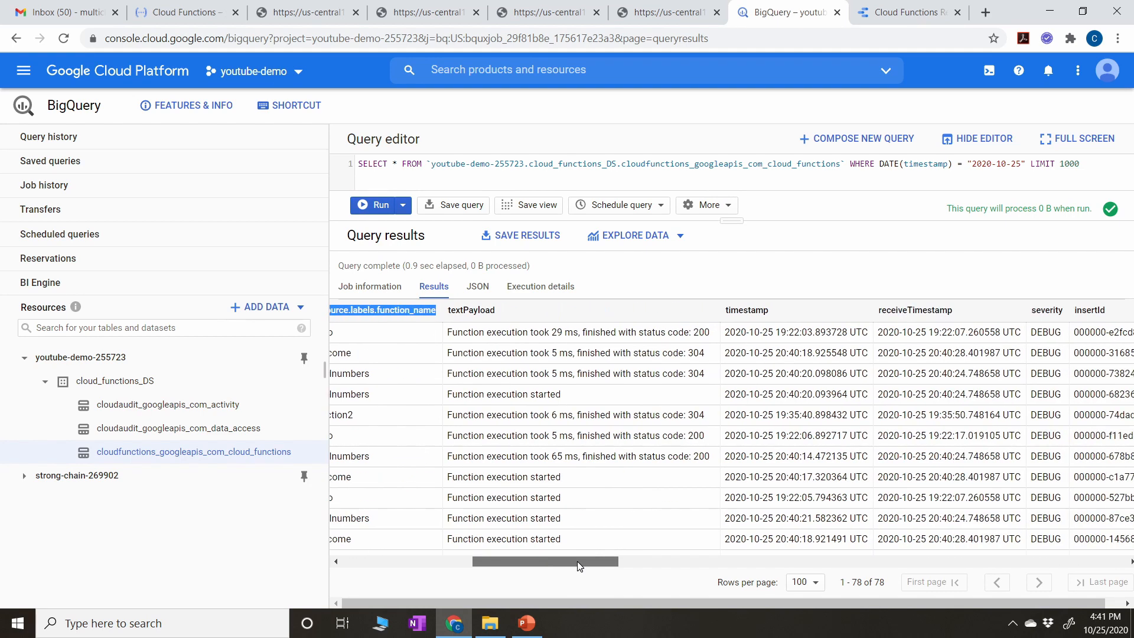
pyautogui.moveTo(558, 311); pyautogui.dragTo(521, 312)
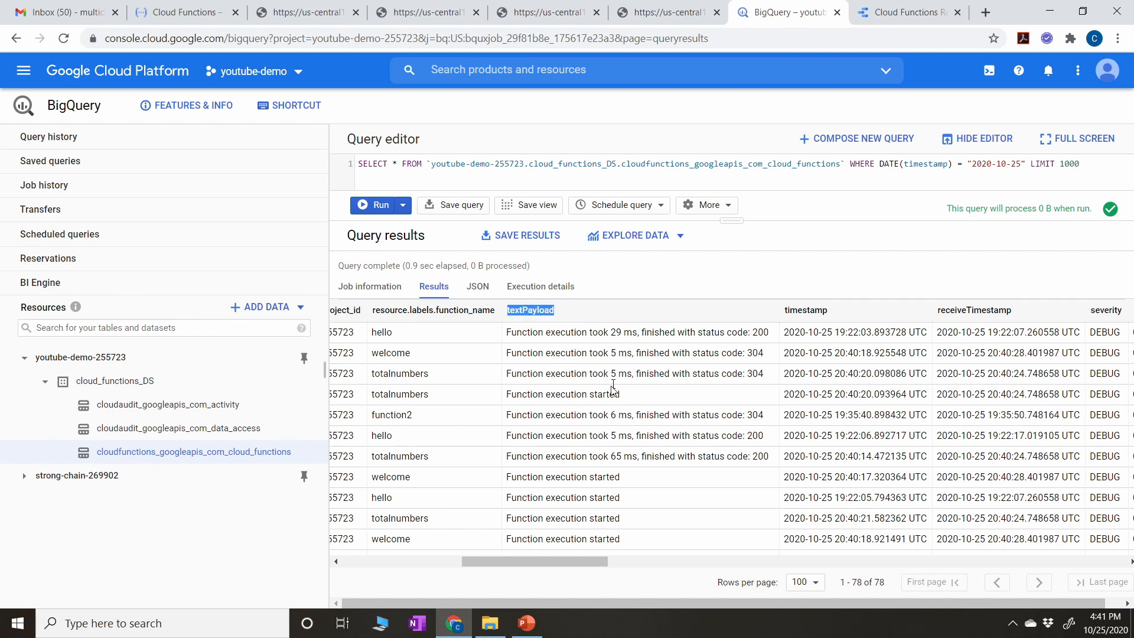
pyautogui.moveTo(595, 393); pyautogui.dragTo(609, 400)
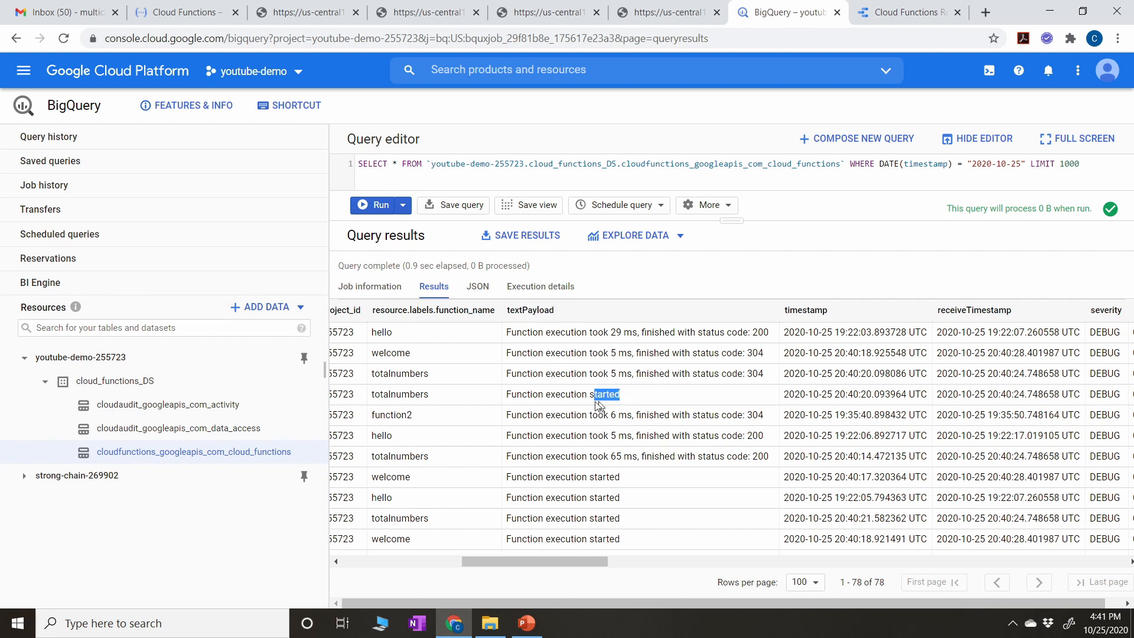
pyautogui.moveTo(538, 397); pyautogui.dragTo(644, 402)
pyautogui.moveTo(715, 415); pyautogui.dragTo(758, 437)
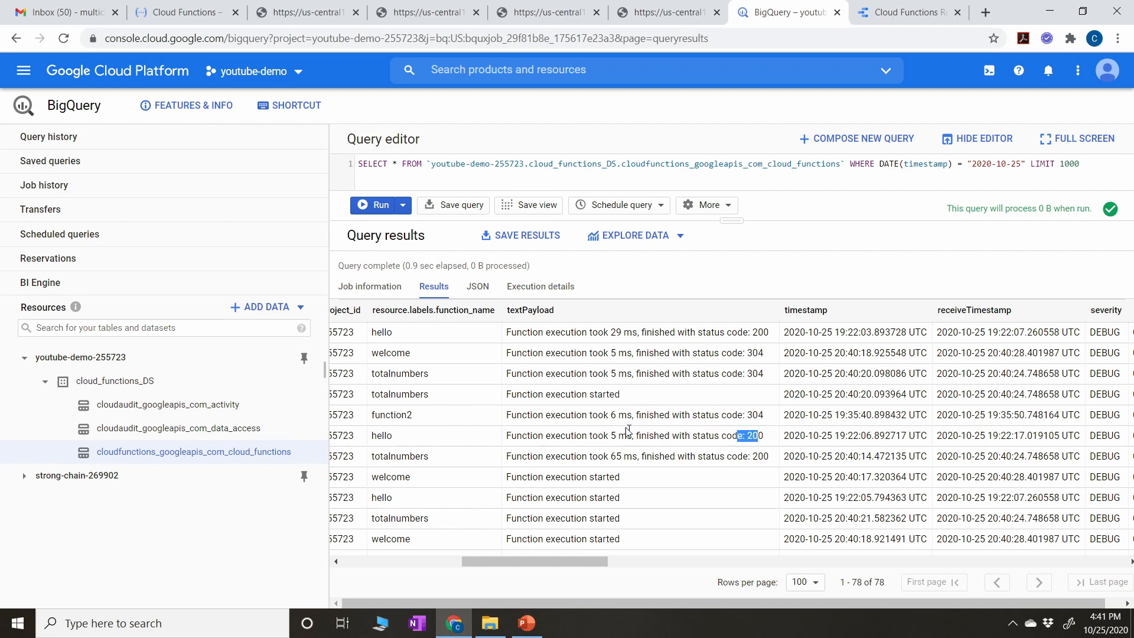
pyautogui.moveTo(623, 396); pyautogui.dragTo(505, 398)
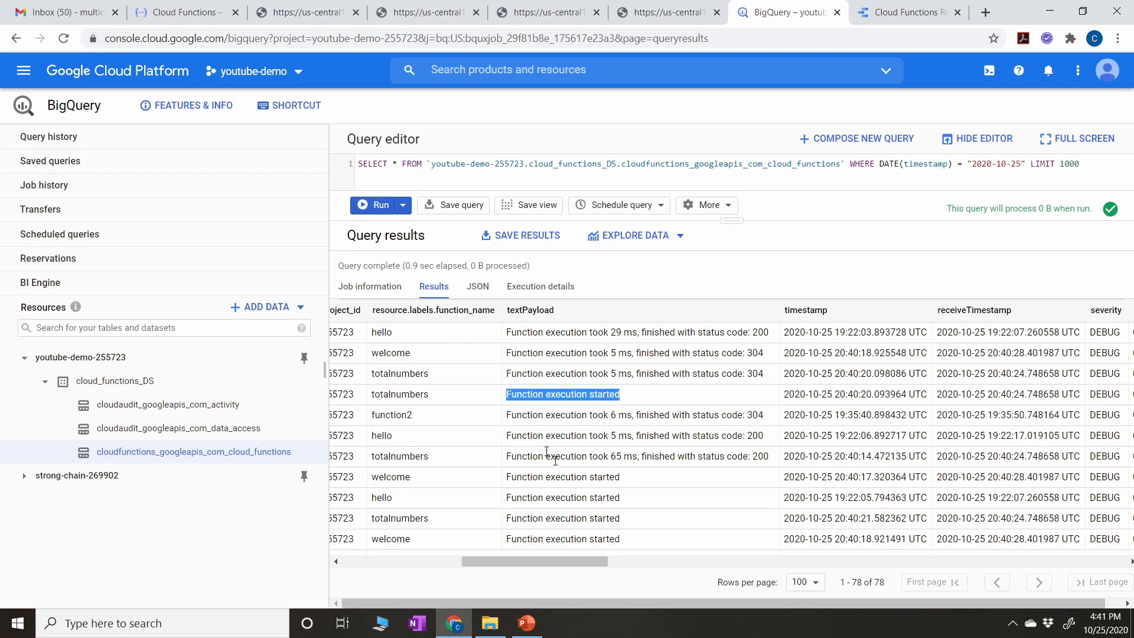
pyautogui.moveTo(585, 567); pyautogui.dragTo(682, 567)
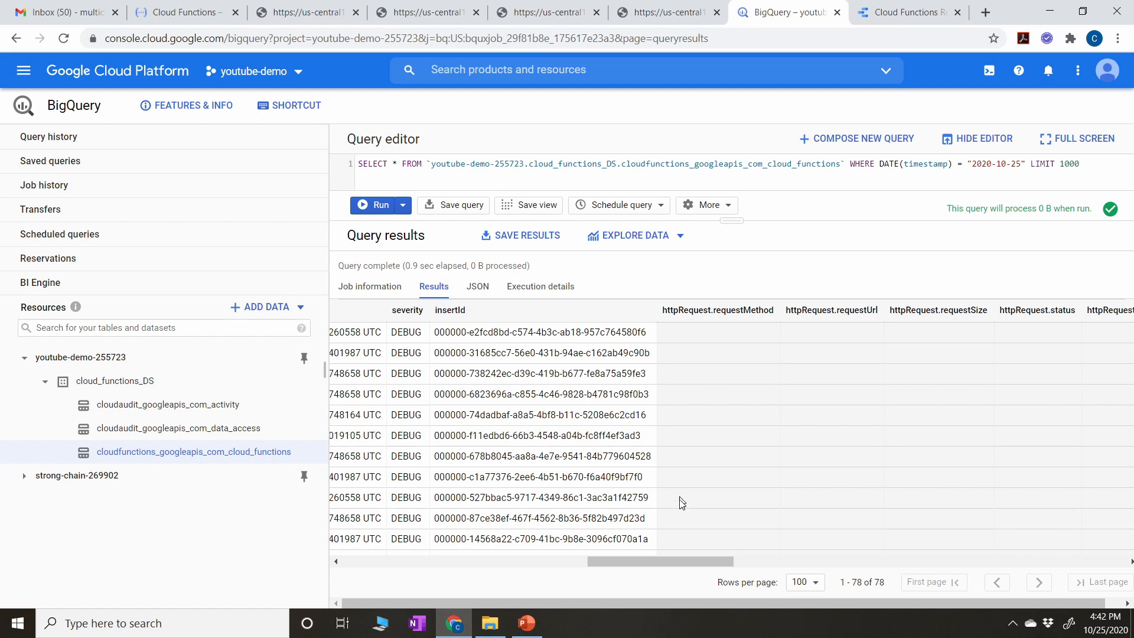
pyautogui.moveTo(685, 562)
pyautogui.mouseDown()
pyautogui.moveTo(1037, 551)
pyautogui.moveTo(441, 562)
pyautogui.mouseUp()
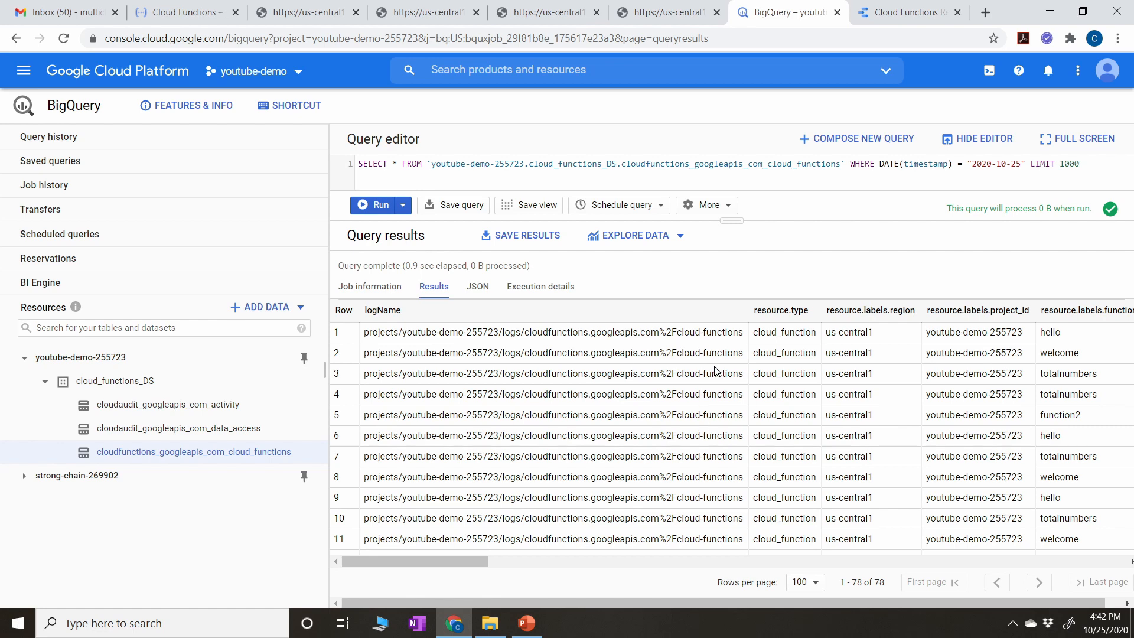
# Explore the query results with Data Studio and title the new explorer "Cloud function executions Report"
pyautogui.click(683, 237)
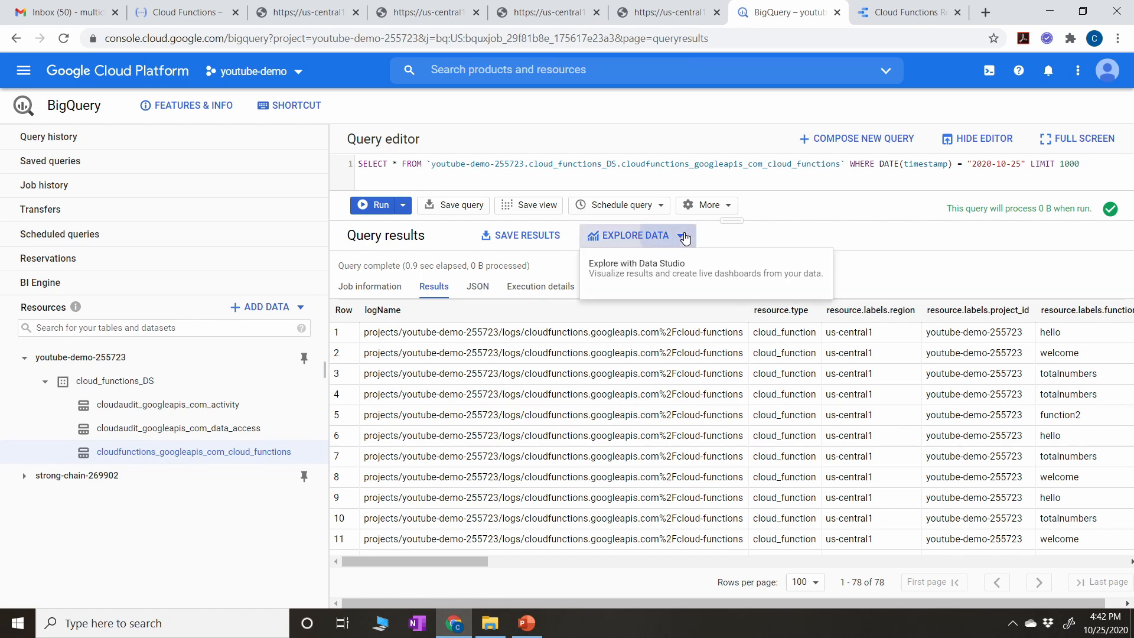
pyautogui.click(650, 280)
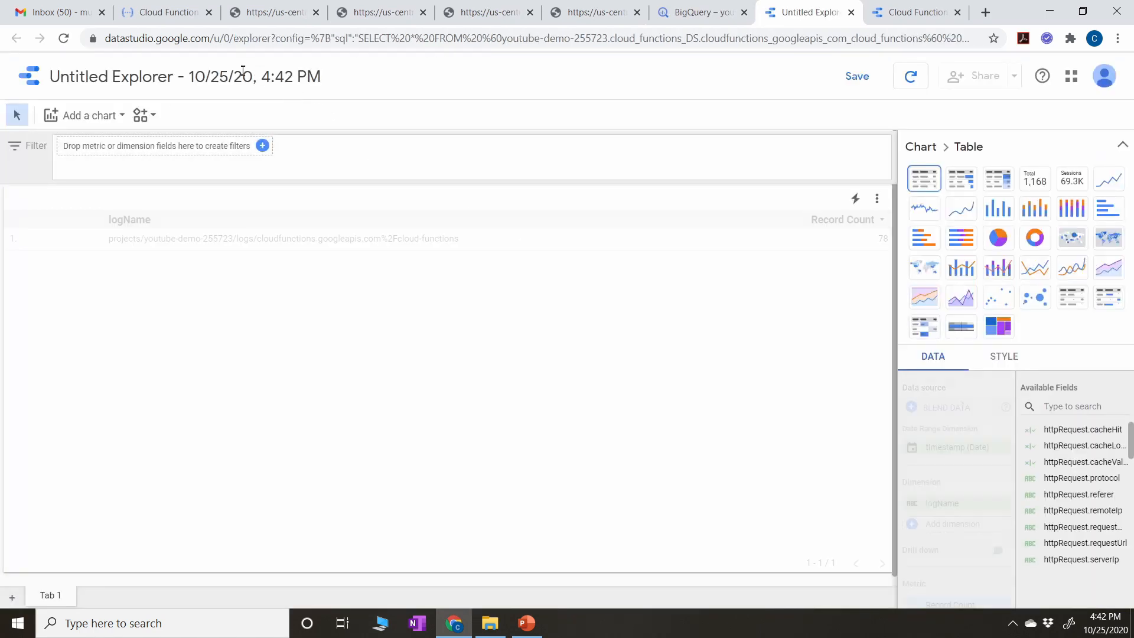
pyautogui.click(240, 75)
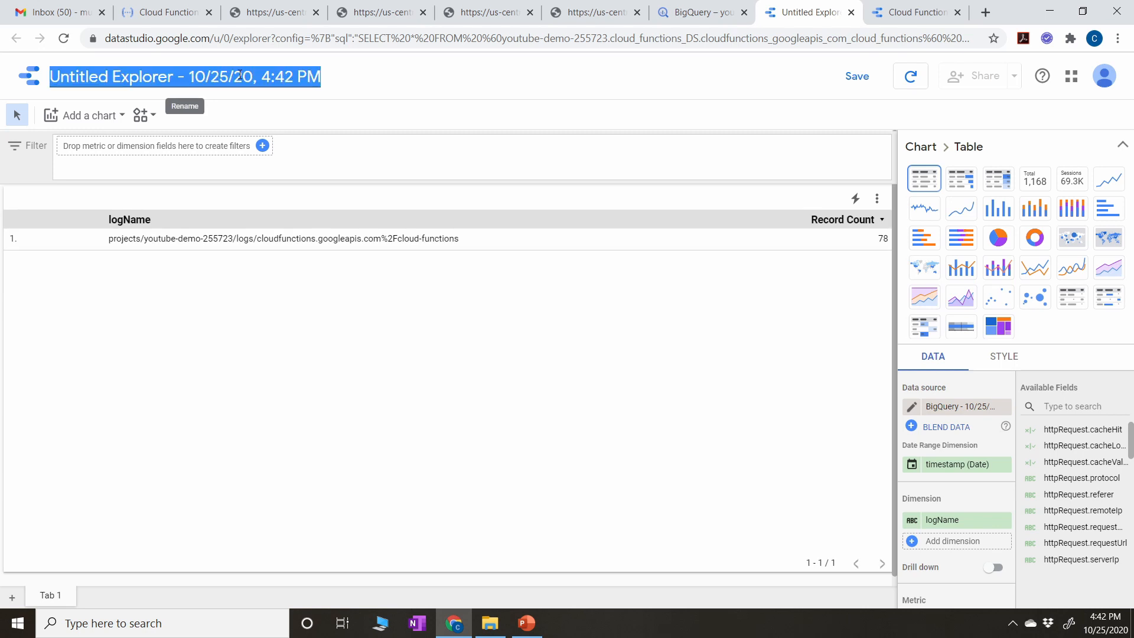
pyautogui.write('C')
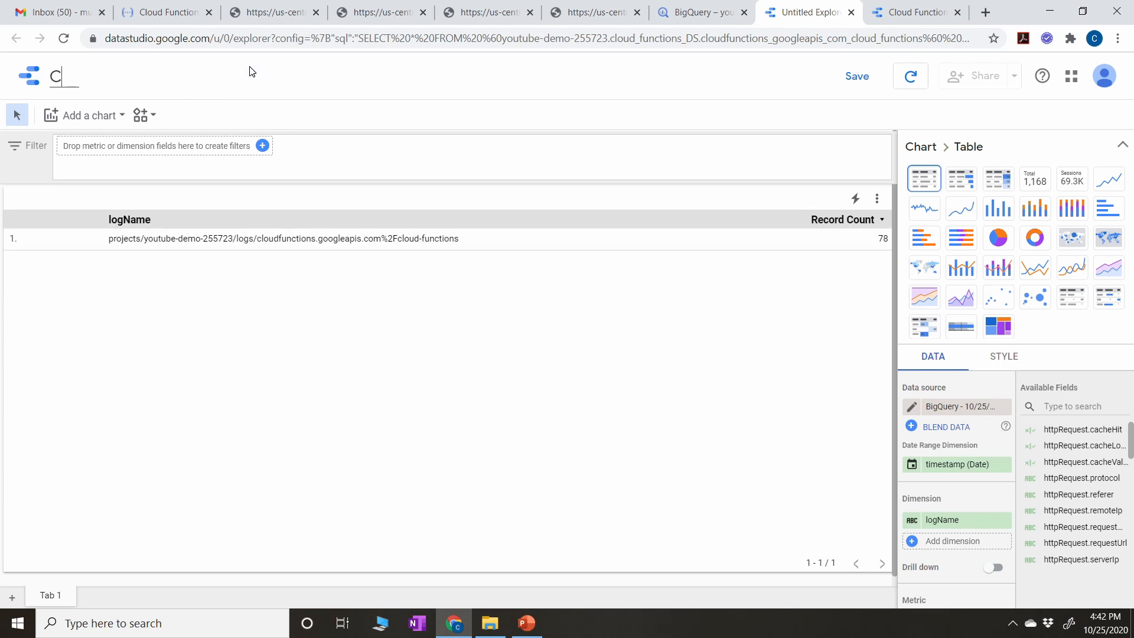
pyautogui.write('loud function executions Report')
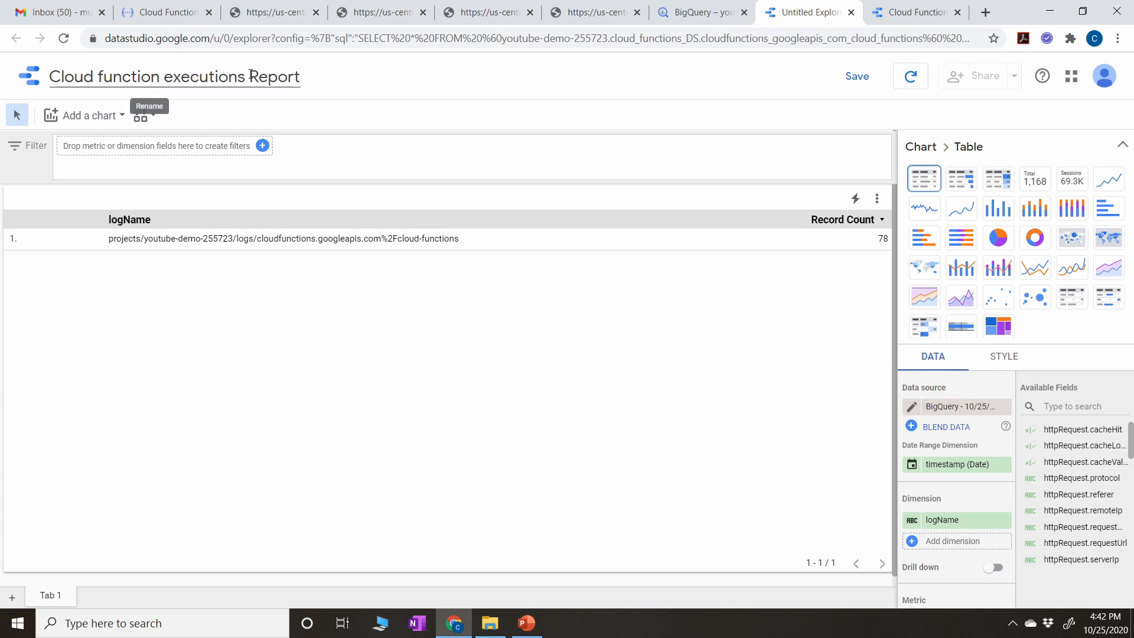
pyautogui.click(397, 347)
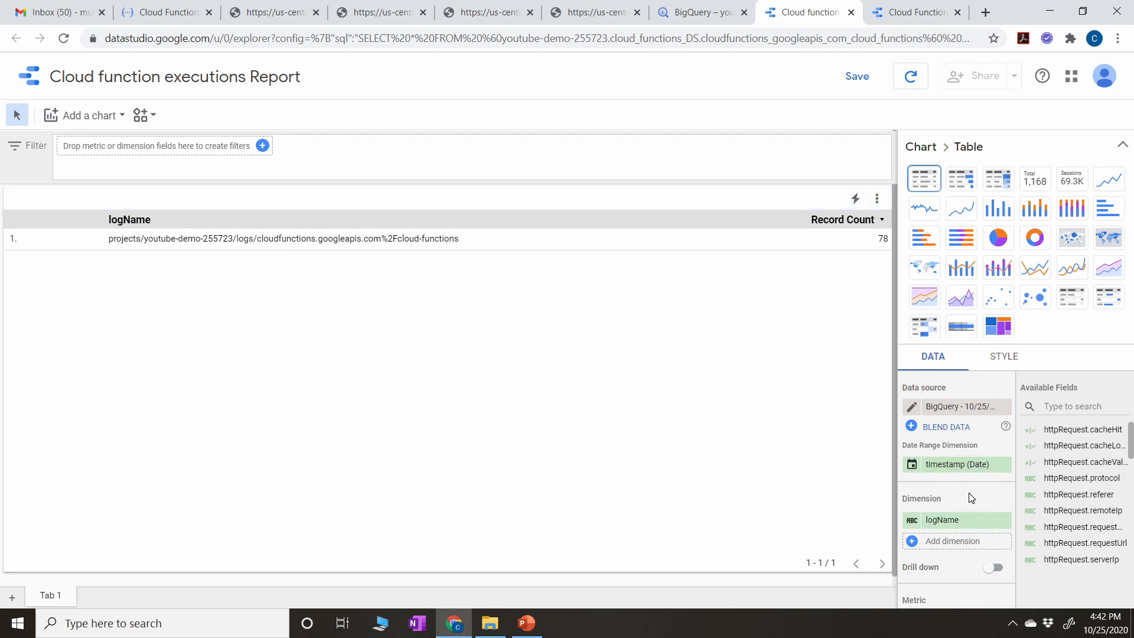
# Replace the table's logName dimension with resource.labels.function_name, checking the field name against the BigQuery results
pyautogui.scroll(-2, 969, 498)
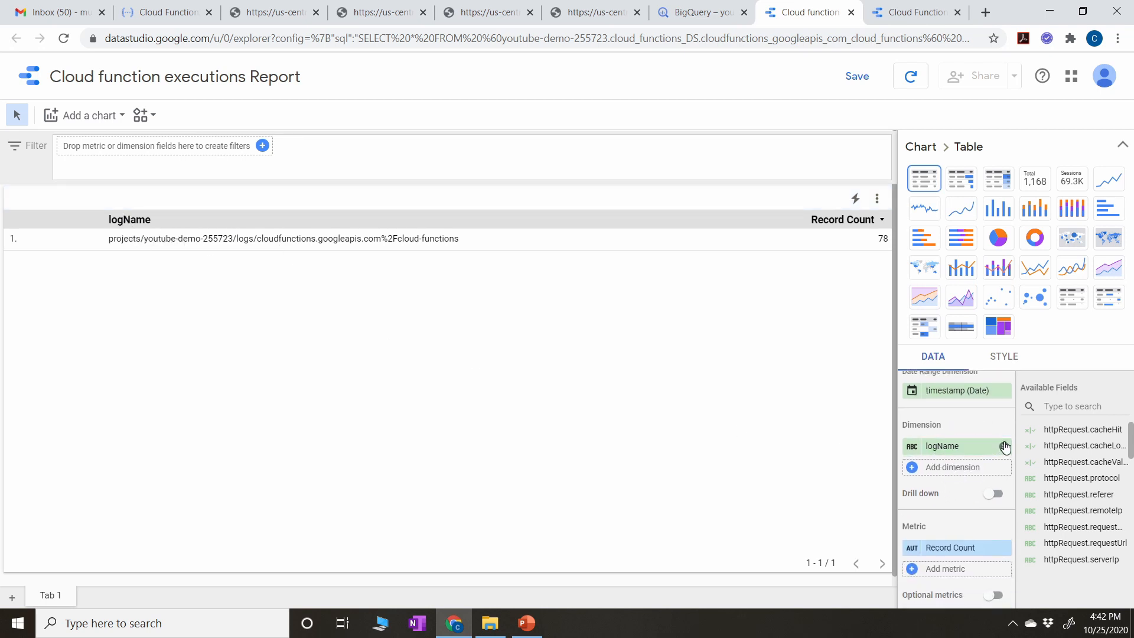
pyautogui.click(914, 467)
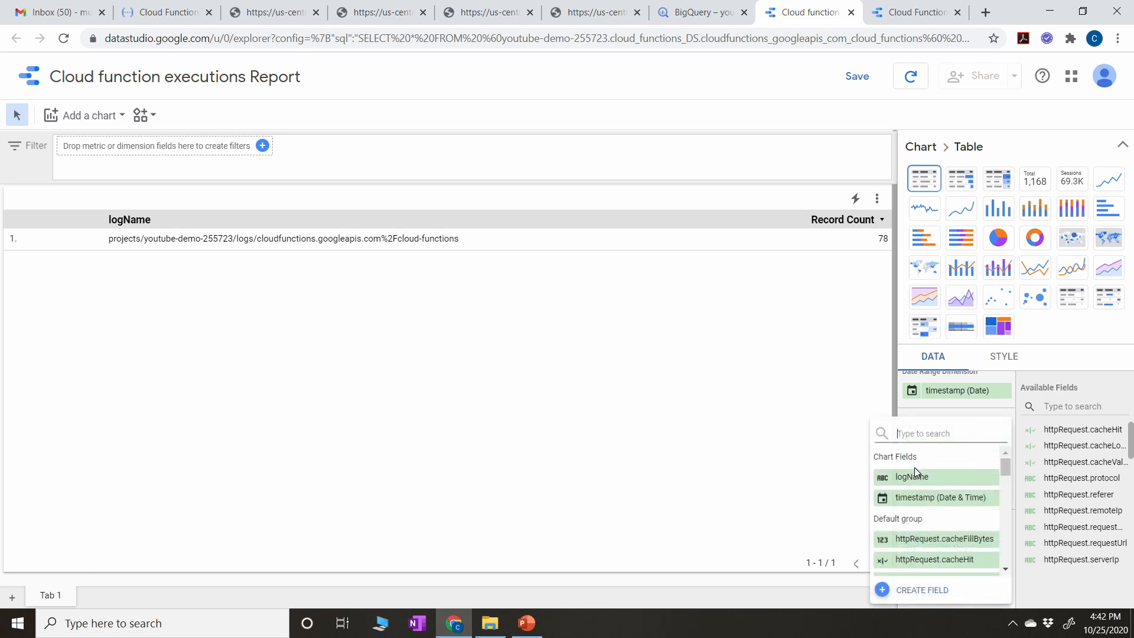
pyautogui.scroll(-2, 969, 504)
pyautogui.scroll(-2, 970, 505)
pyautogui.scroll(-5, 969, 504)
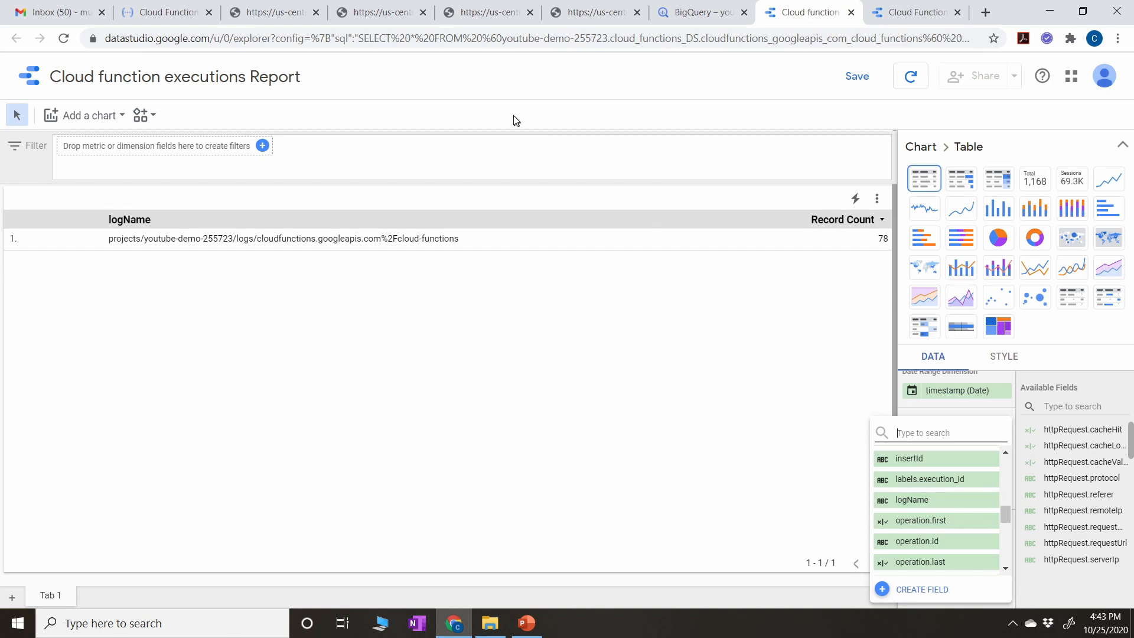
pyautogui.click(685, 12)
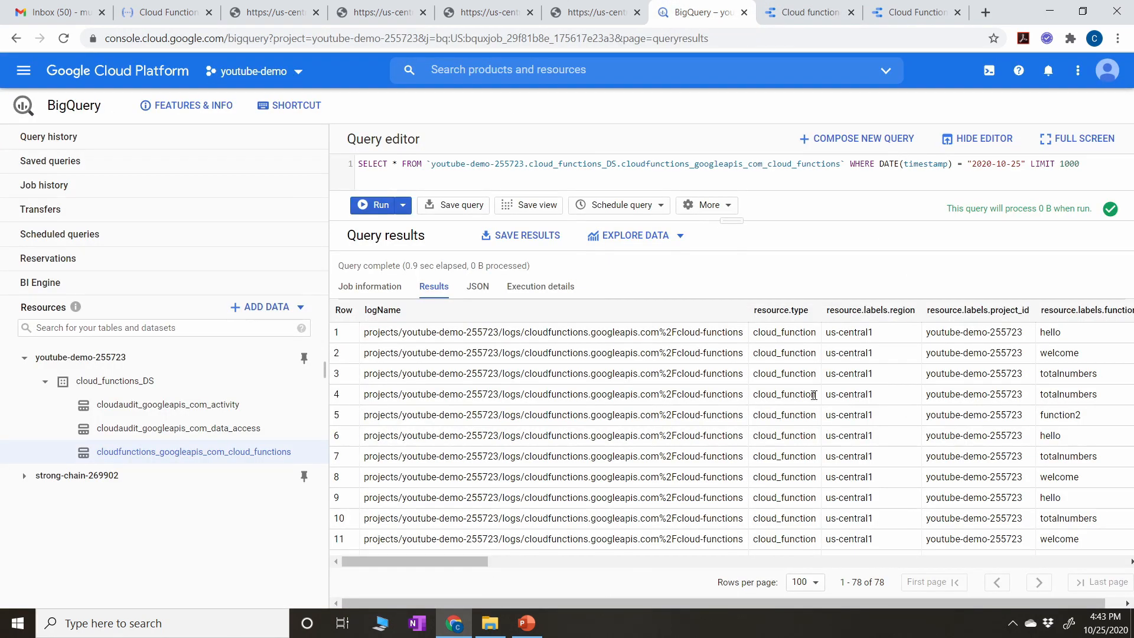
pyautogui.moveTo(433, 560); pyautogui.dragTo(499, 563)
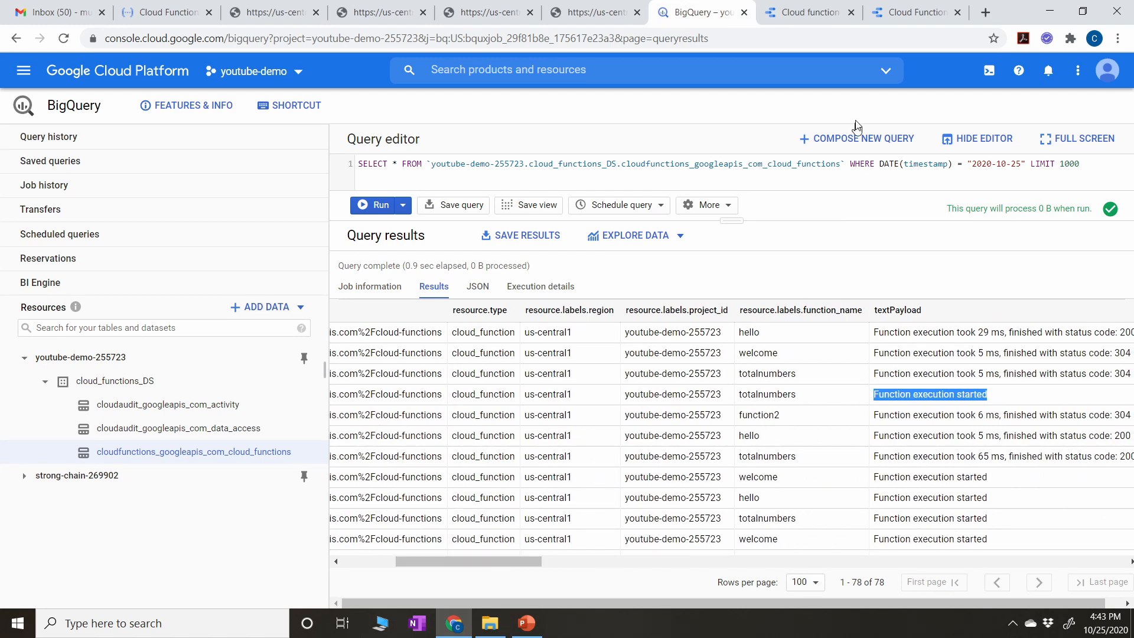
pyautogui.click(813, 11)
pyautogui.scroll(-2, 939, 498)
pyautogui.scroll(-2, 939, 498)
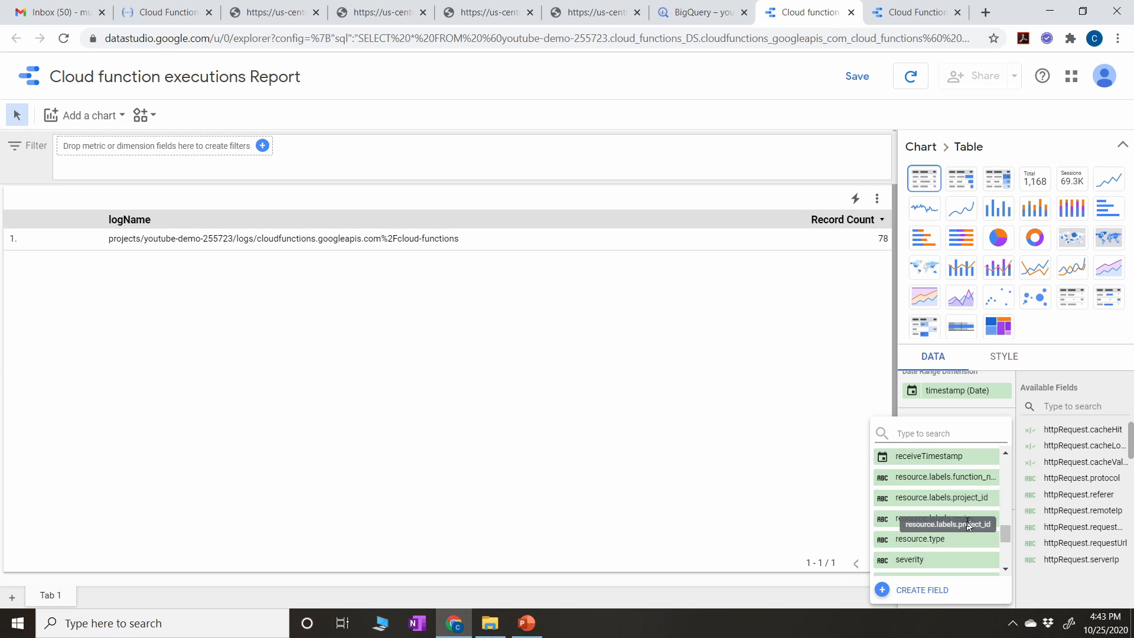
pyautogui.click(963, 478)
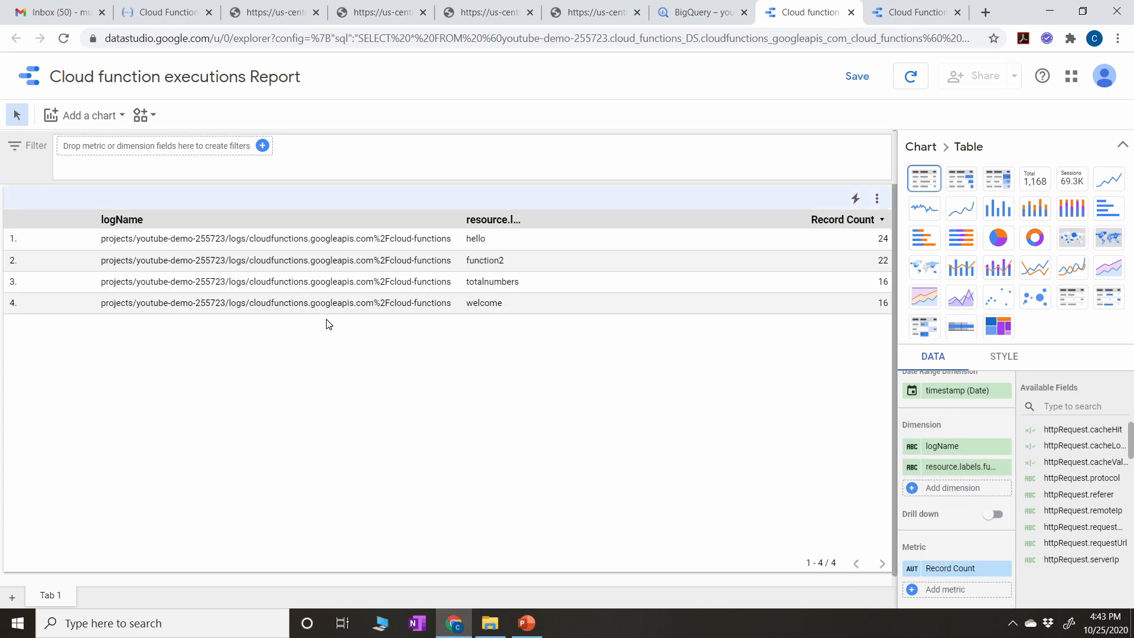
pyautogui.click(1004, 447)
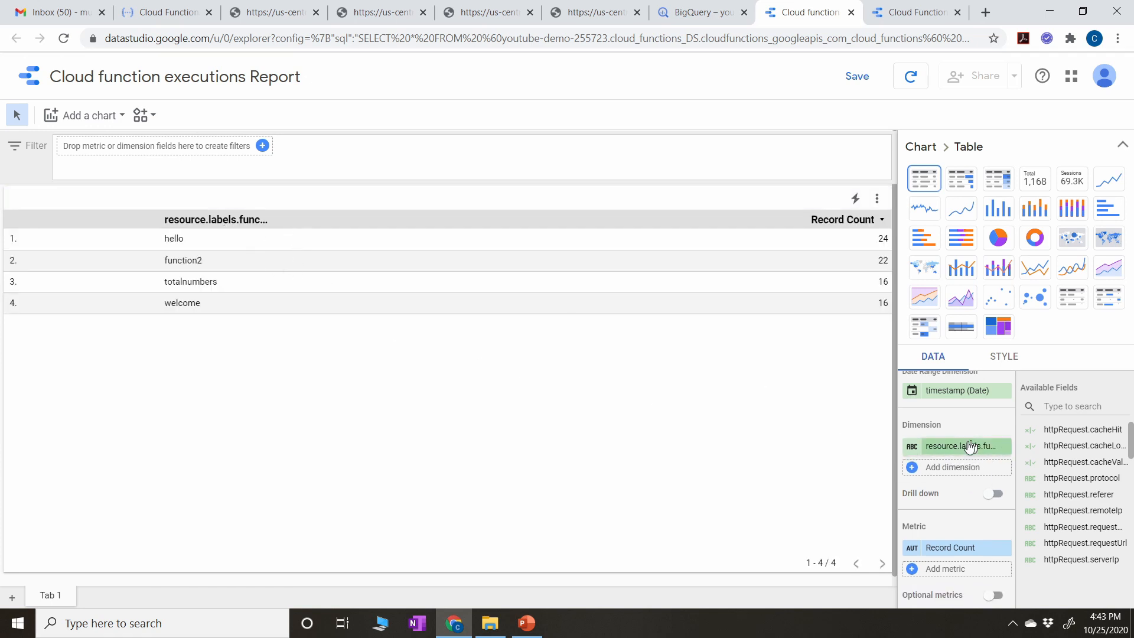
# Rename the resource.labels.function_name dimension as "Function Name"
pyautogui.click(912, 447)
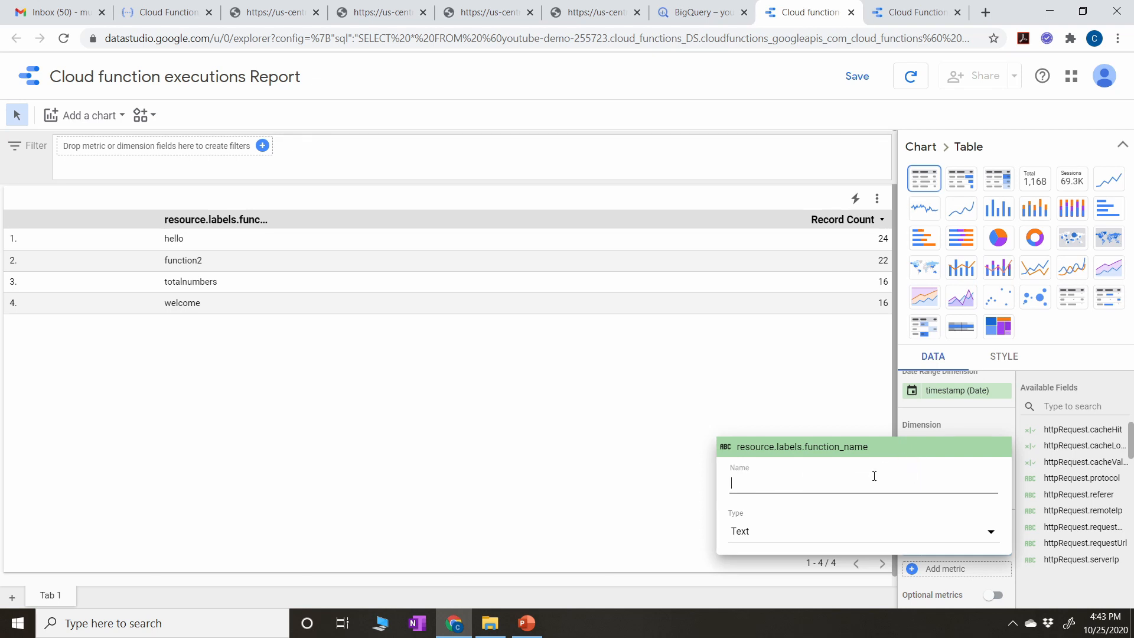
pyautogui.write('Function Name')
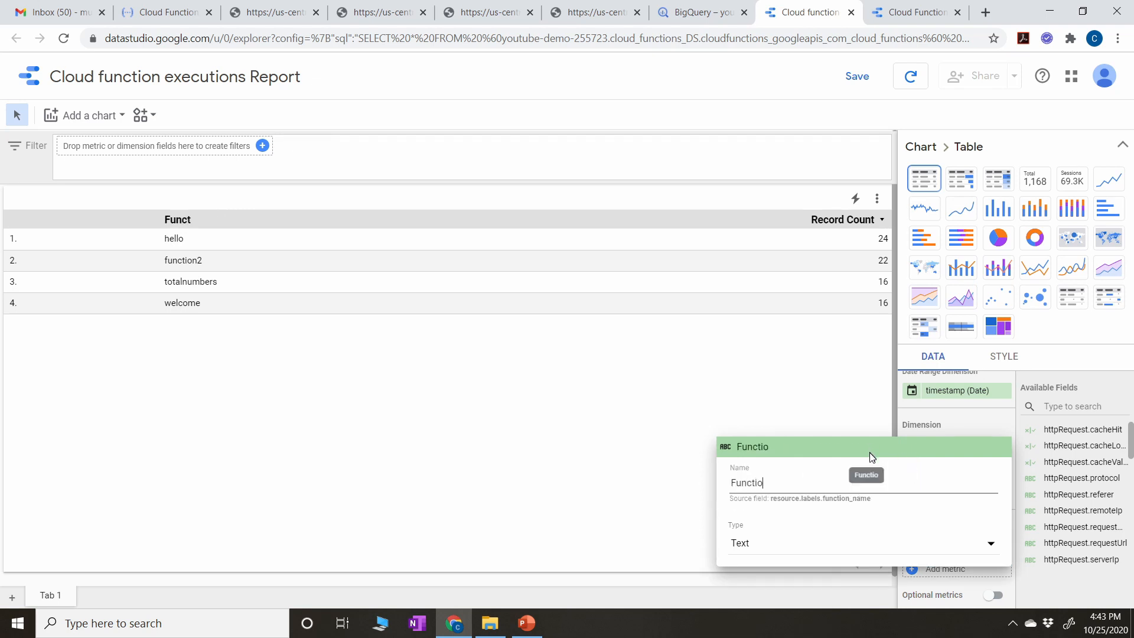
pyautogui.click(572, 488)
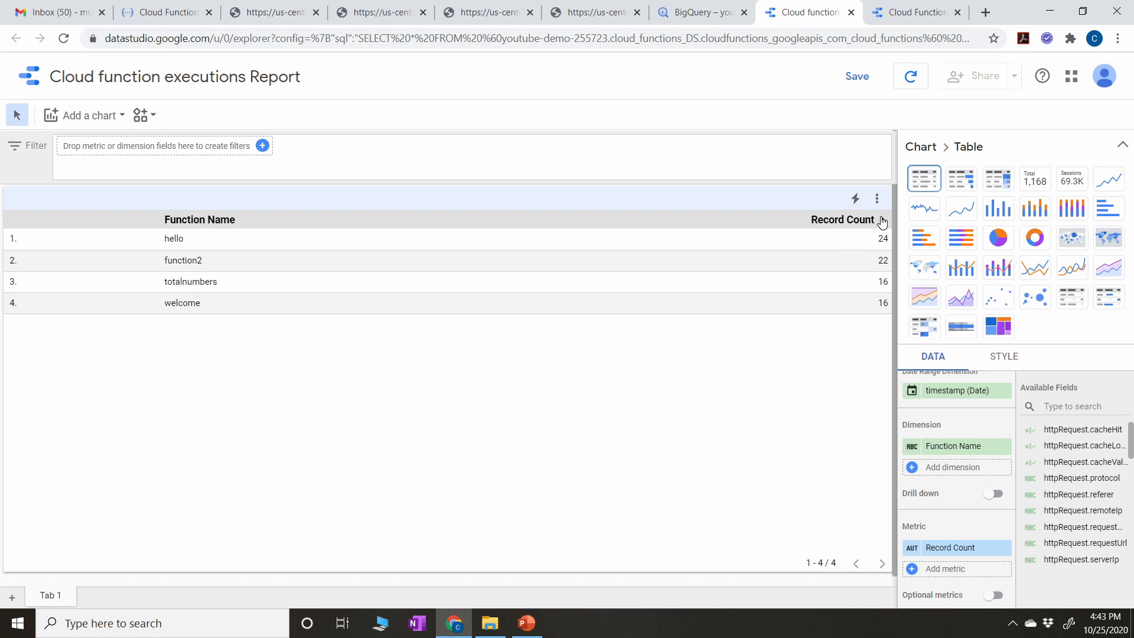
# Replace the table's Record Count metric with textPayload, checking the field name against the BigQuery results
pyautogui.scroll(-2, 984, 532)
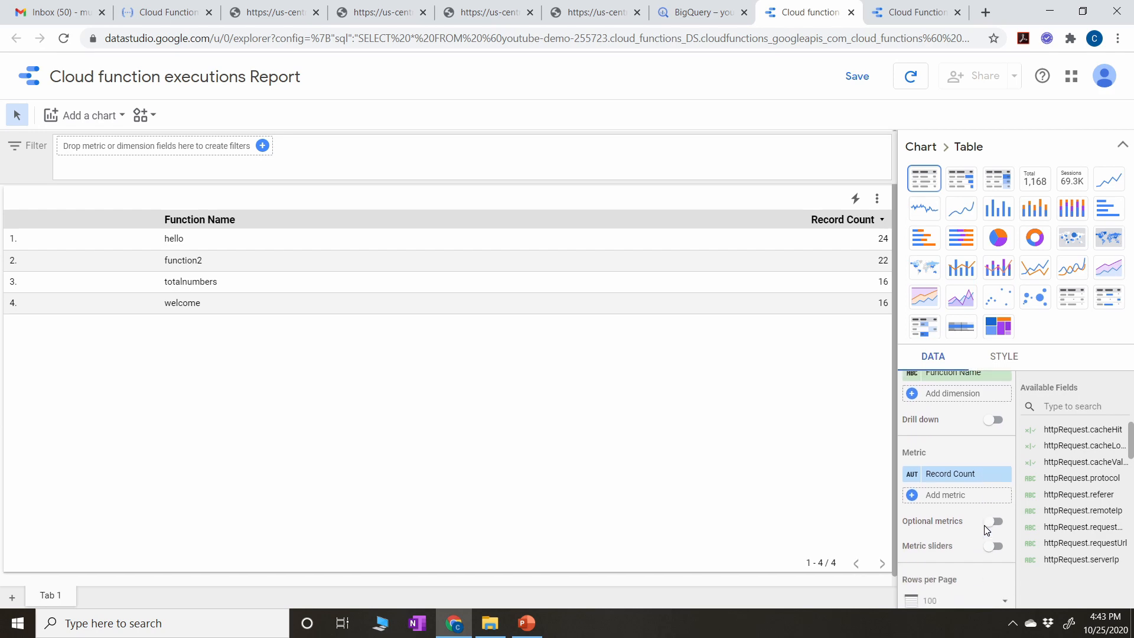
pyautogui.click(700, 9)
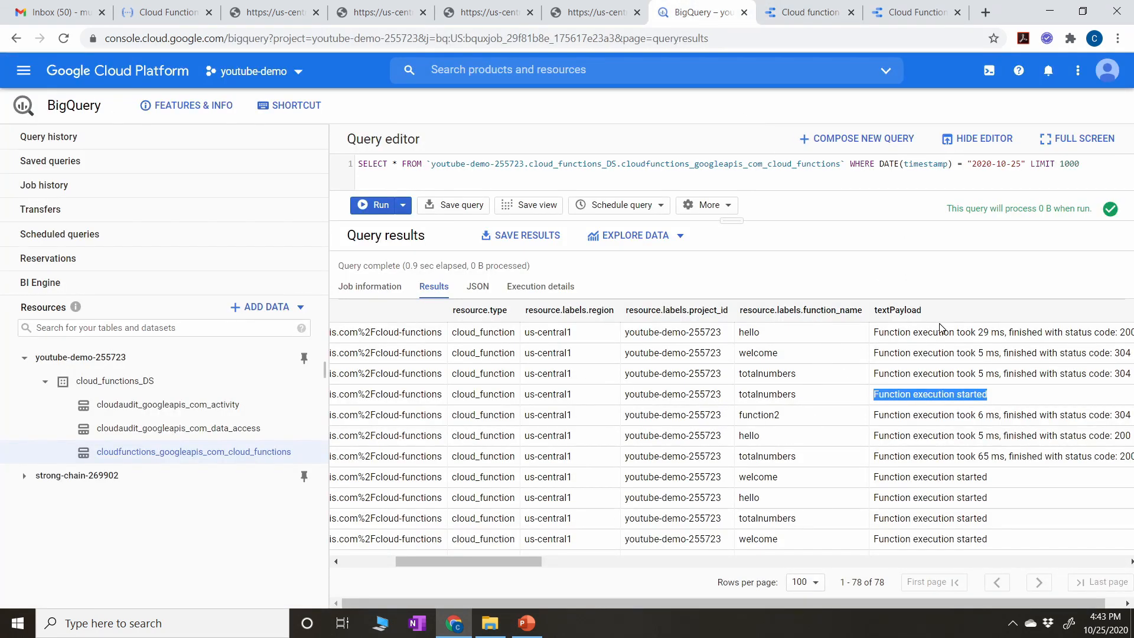
pyautogui.click(789, 12)
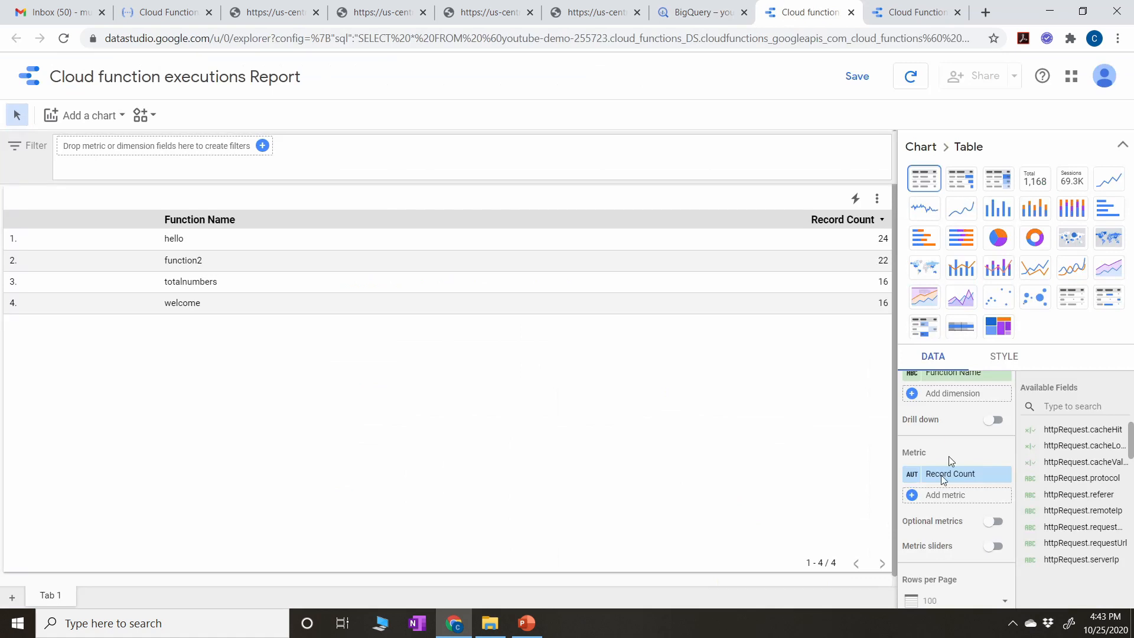
pyautogui.click(912, 495)
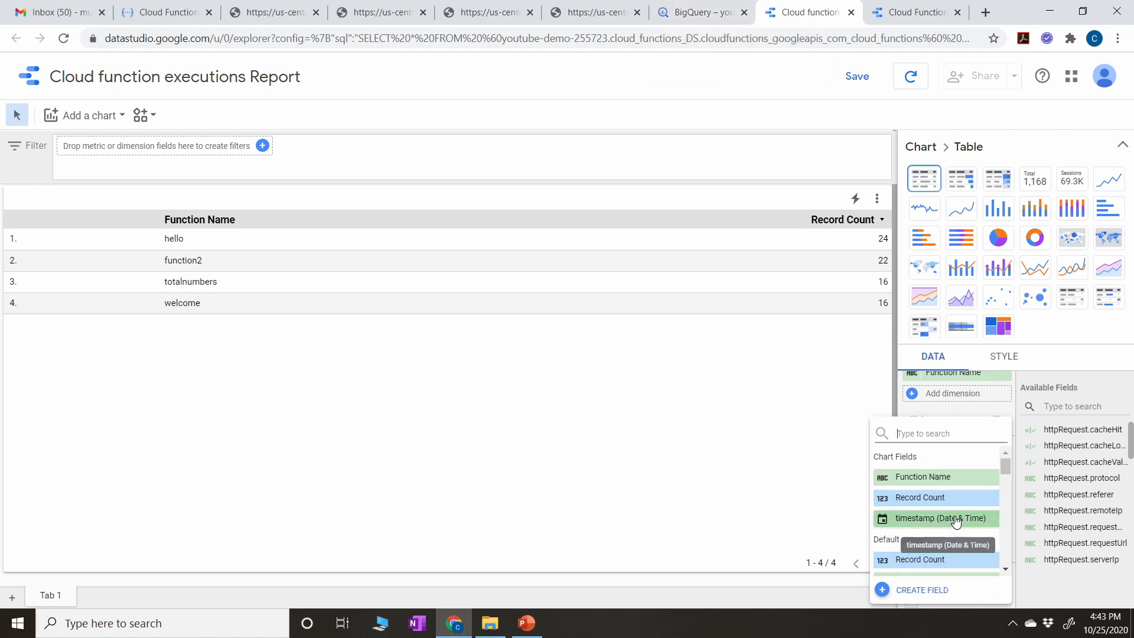
pyautogui.scroll(-2, 957, 521)
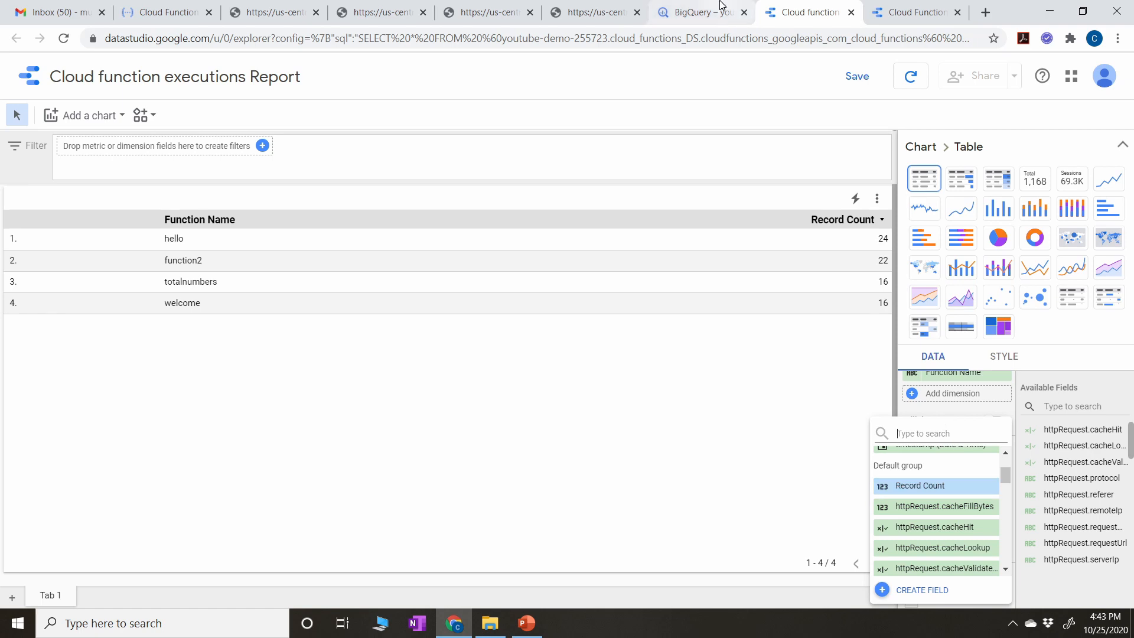
pyautogui.click(703, 12)
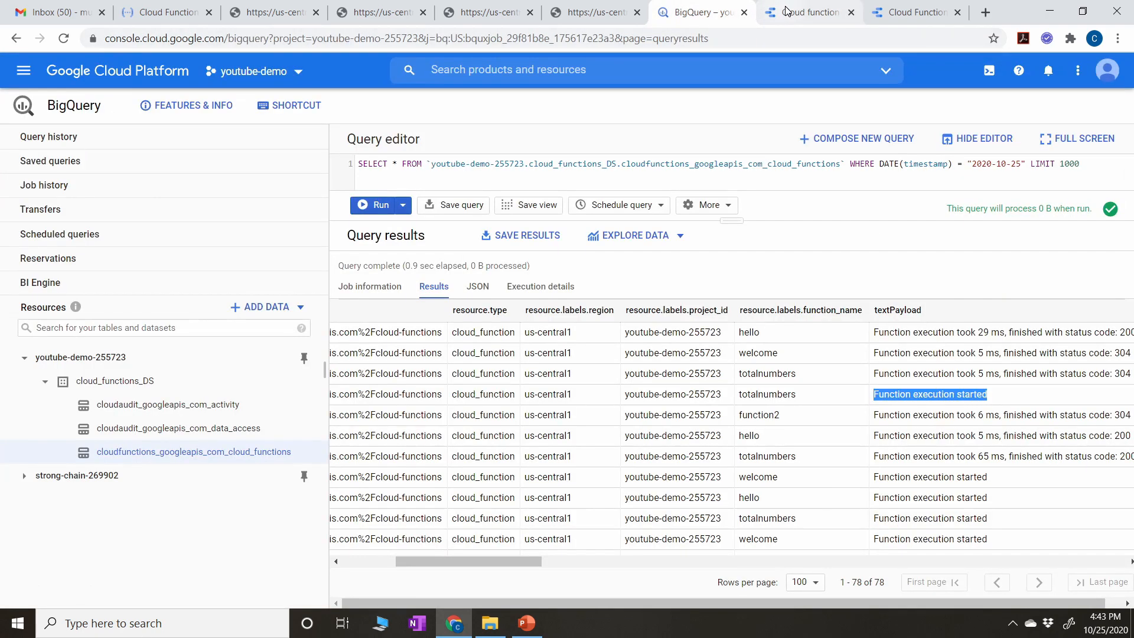
pyautogui.click(770, 8)
pyautogui.scroll(-2, 965, 516)
pyautogui.scroll(-8, 964, 514)
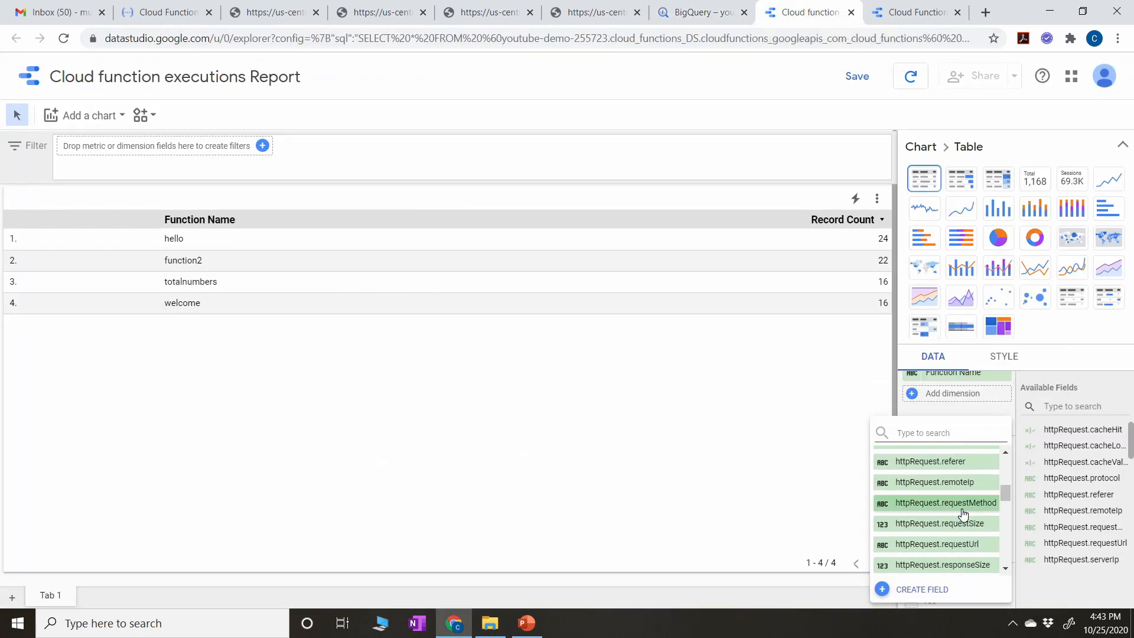
pyautogui.scroll(-3, 962, 515)
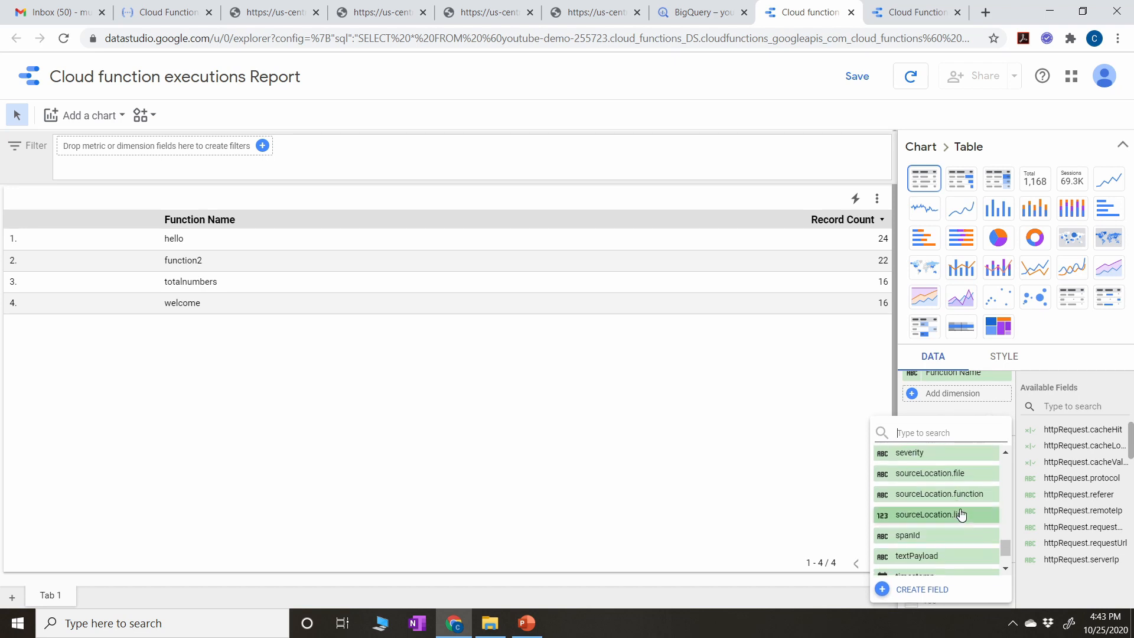
pyautogui.click(916, 502)
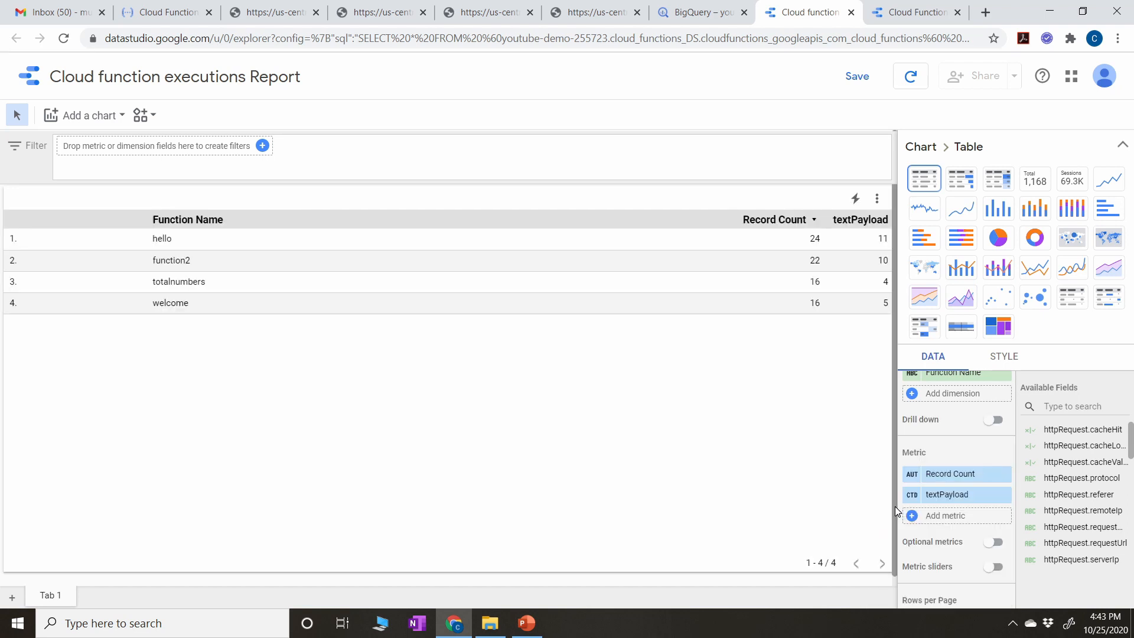
pyautogui.click(1004, 474)
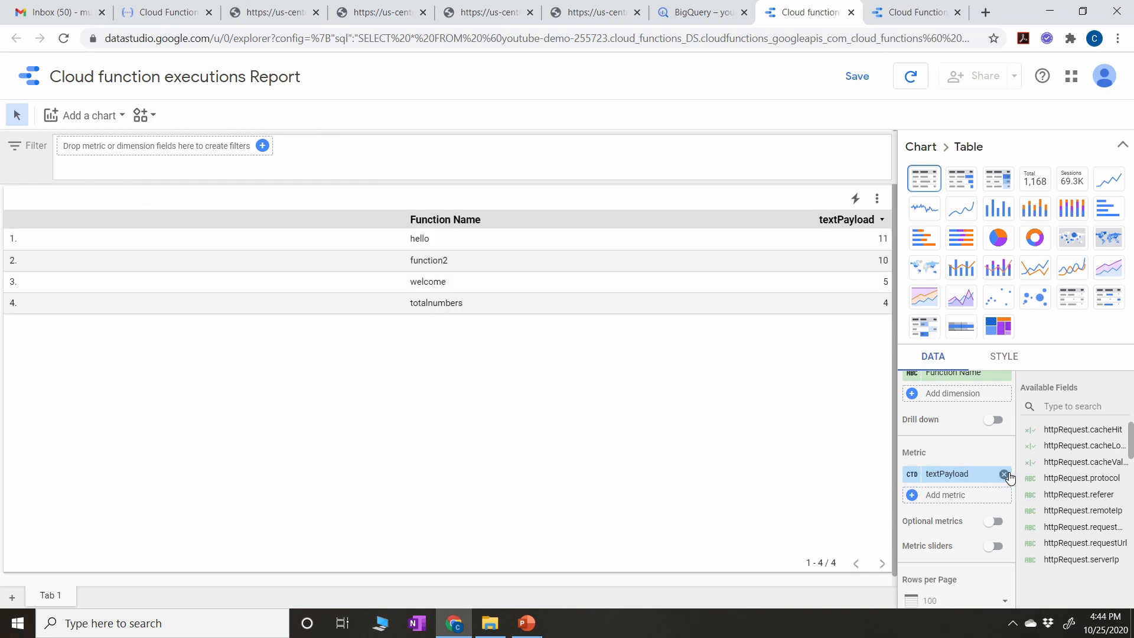
# Rename the textPayload metric as "Total Executions", try the Count aggregation and return it to Count Distinct
pyautogui.click(912, 475)
pyautogui.write('T')
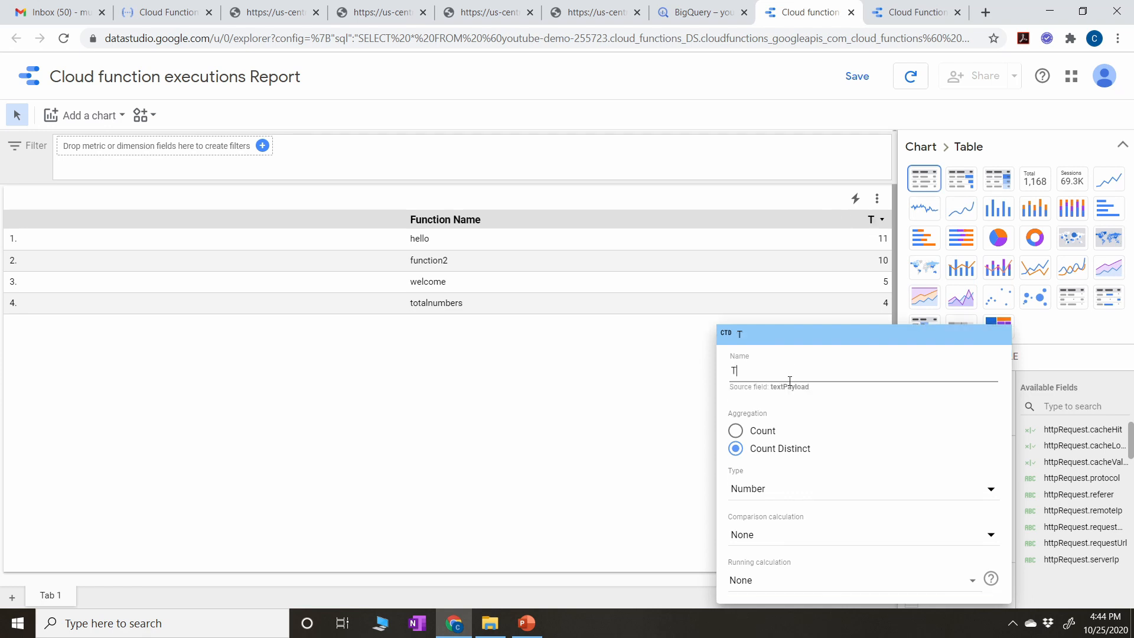
pyautogui.write('otal Executions')
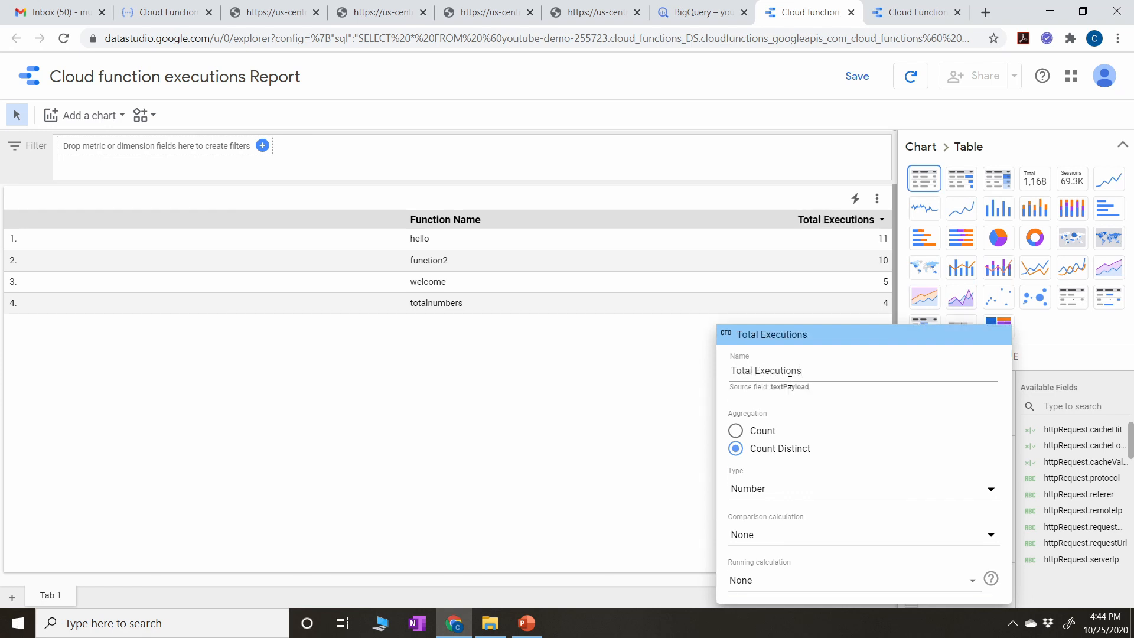
pyautogui.click(736, 431)
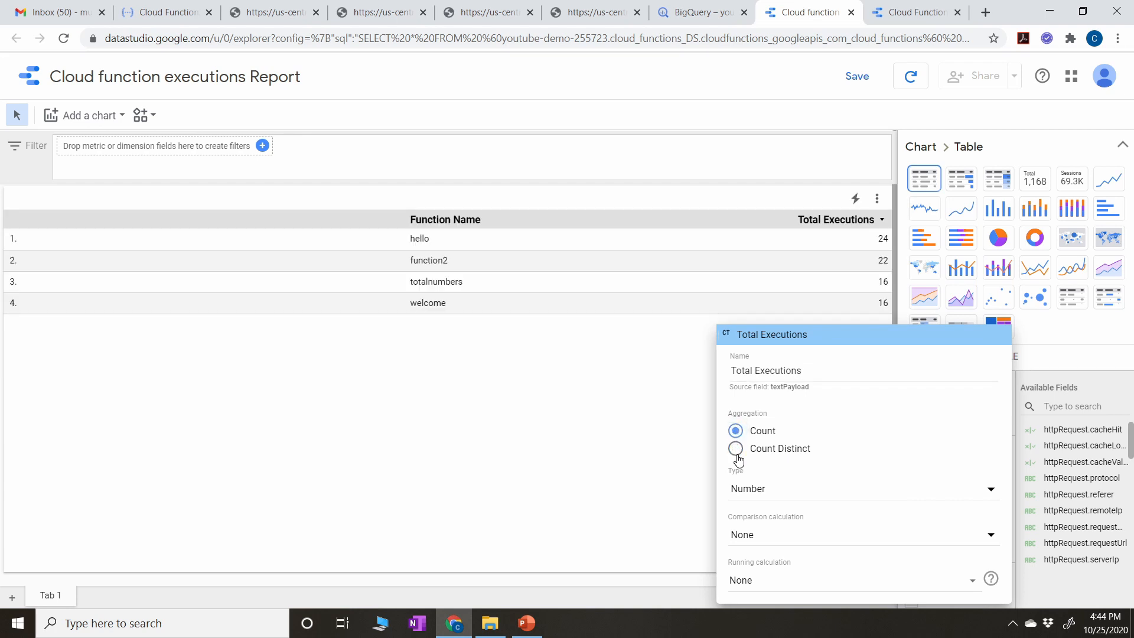
pyautogui.click(739, 449)
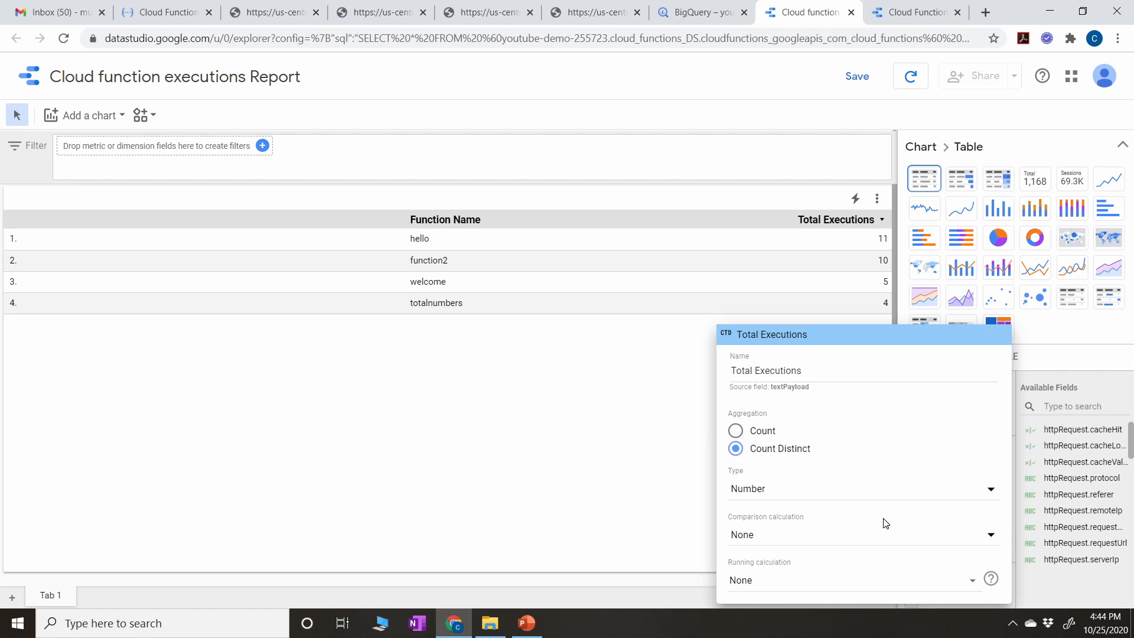
pyautogui.click(651, 431)
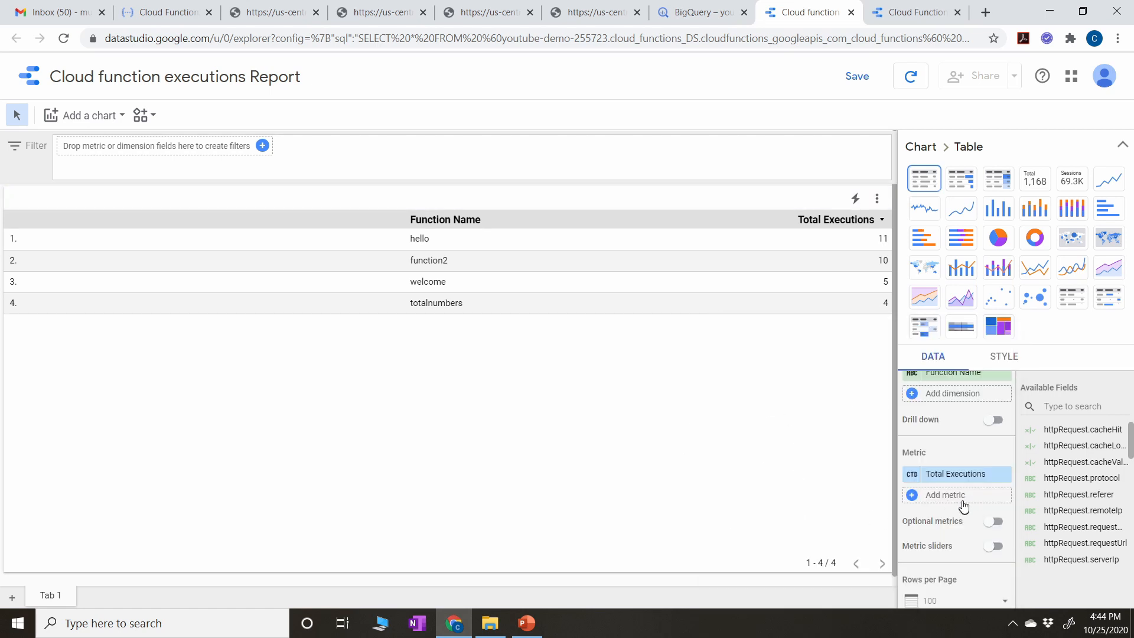
# Add a filter on the timestamp field to the report and review its selectable values
pyautogui.scroll(3, 961, 505)
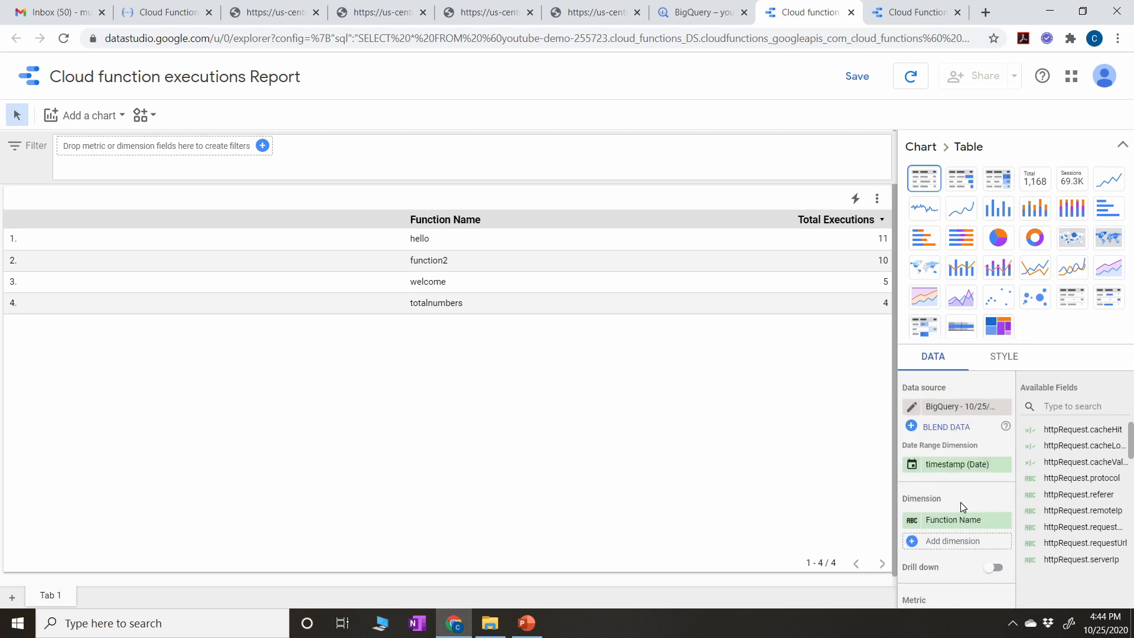
pyautogui.click(263, 146)
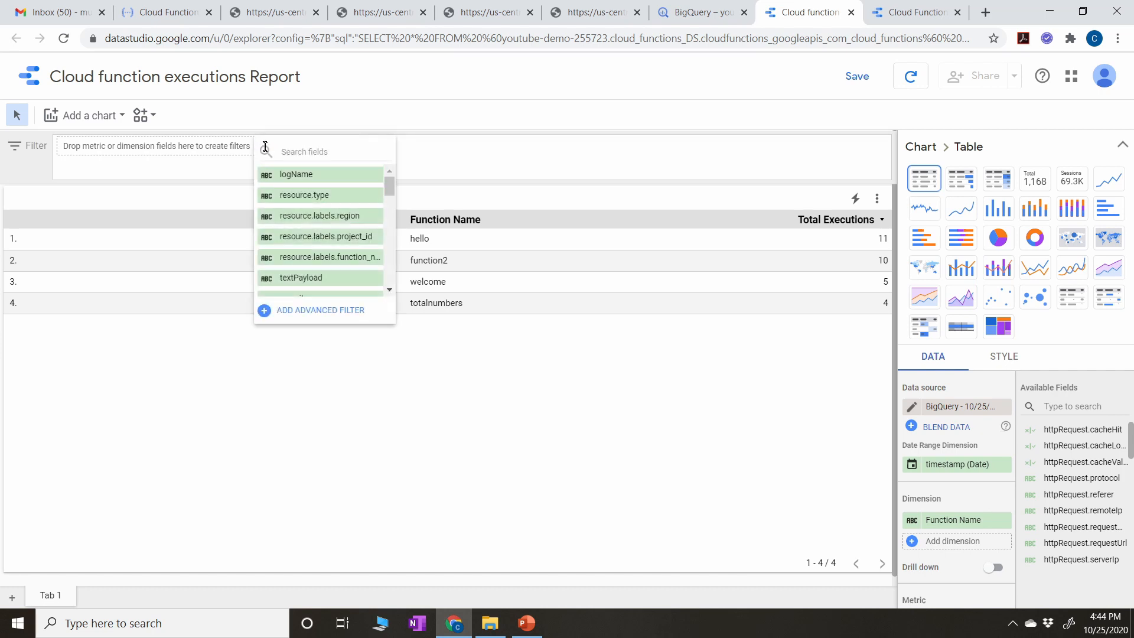
pyautogui.scroll(-6, 338, 237)
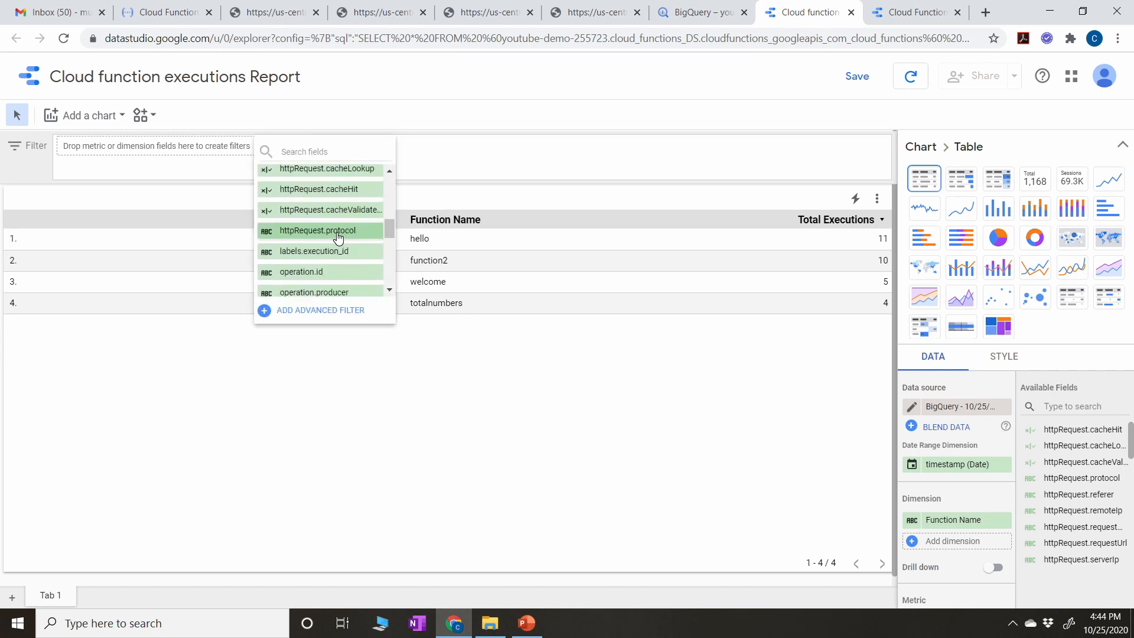
pyautogui.scroll(3, 338, 238)
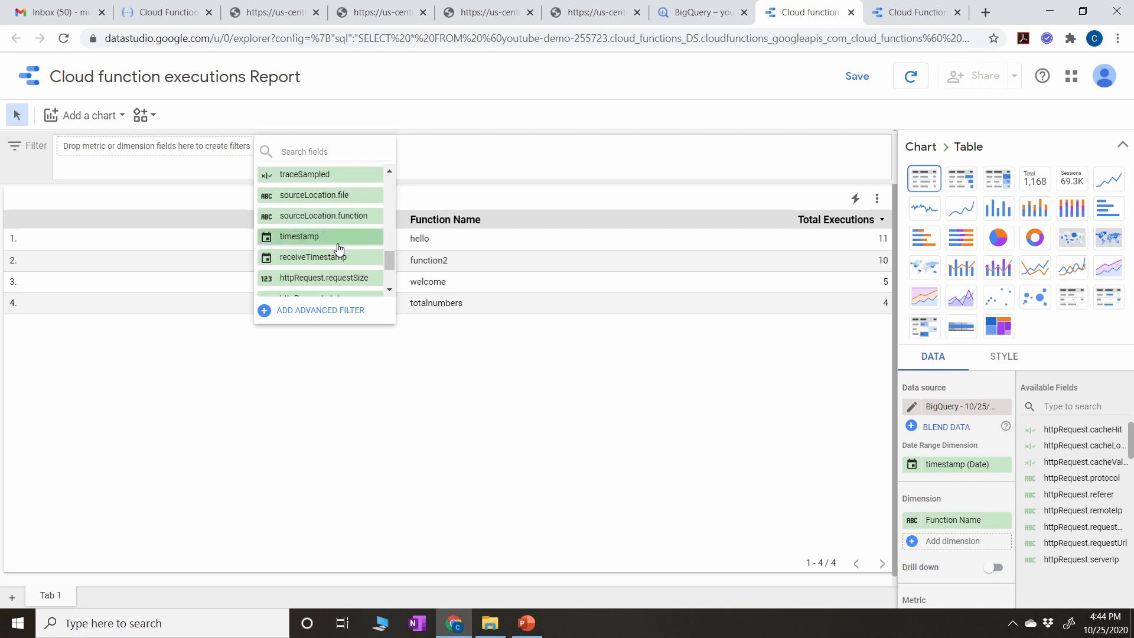
pyautogui.click(337, 239)
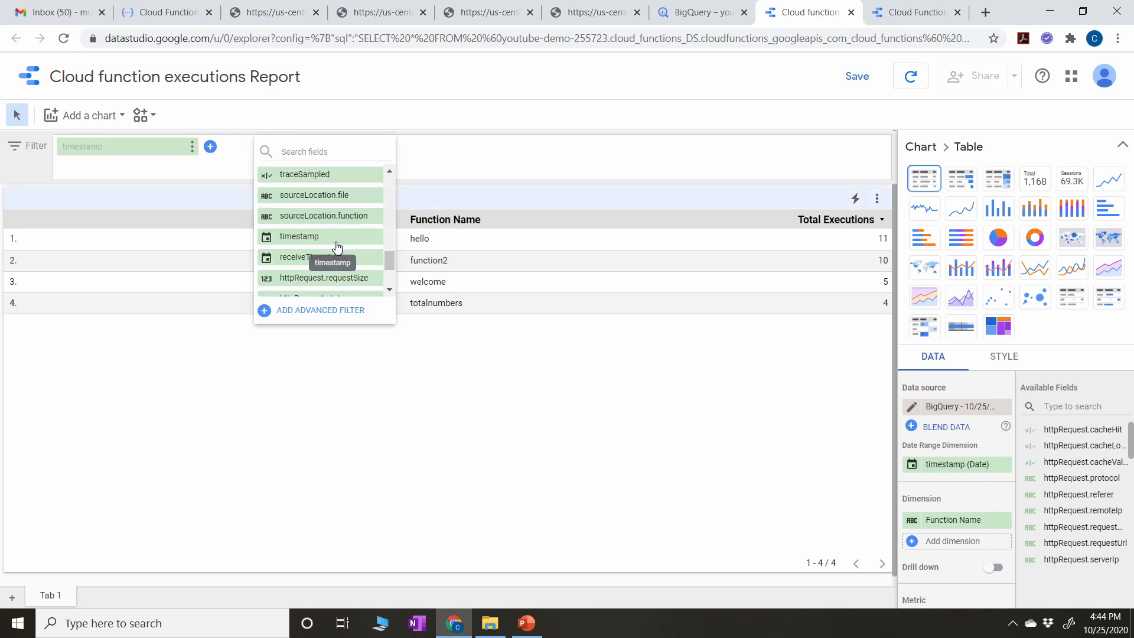
pyautogui.click(166, 145)
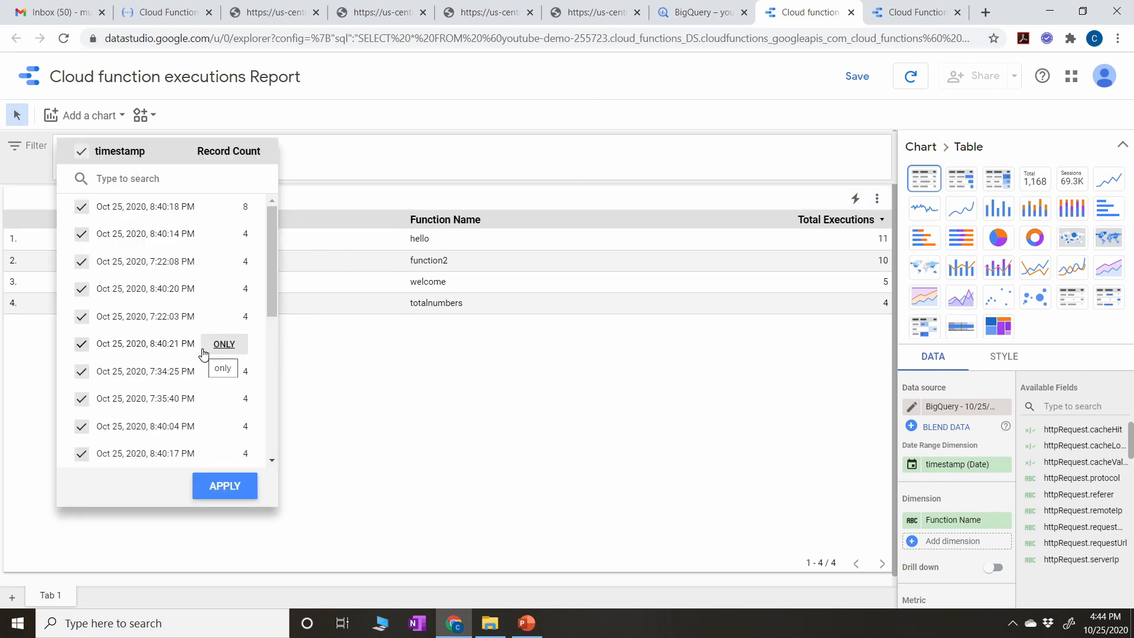
pyautogui.click(463, 425)
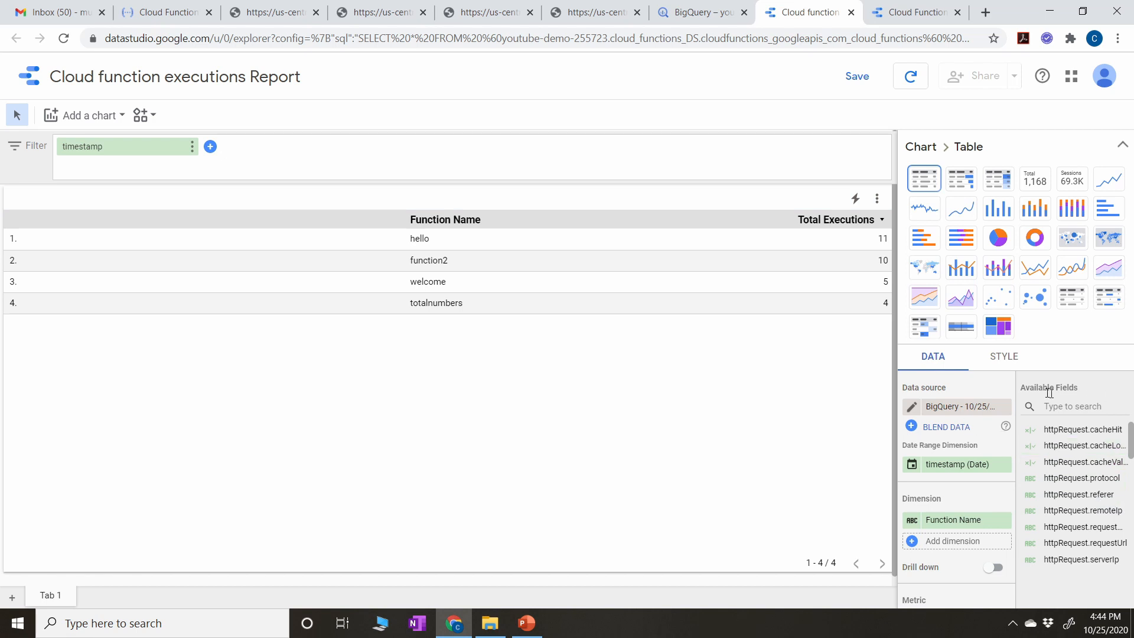
# Look over the table's style options, try the table with bars, and change the chart to a table with heatmap
pyautogui.click(995, 357)
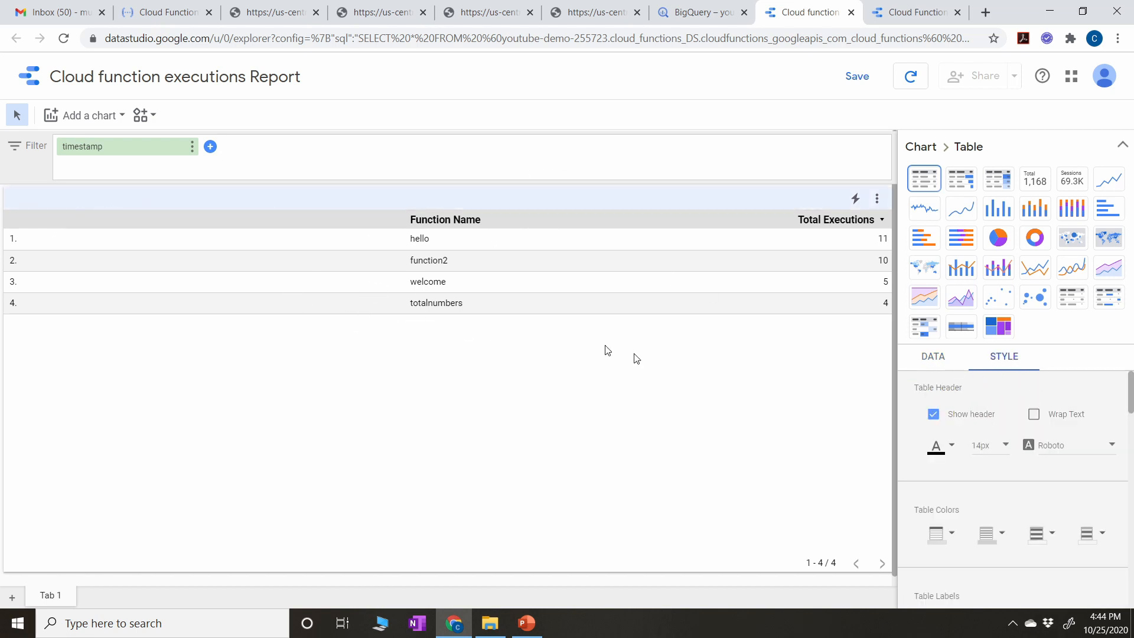
pyautogui.click(922, 361)
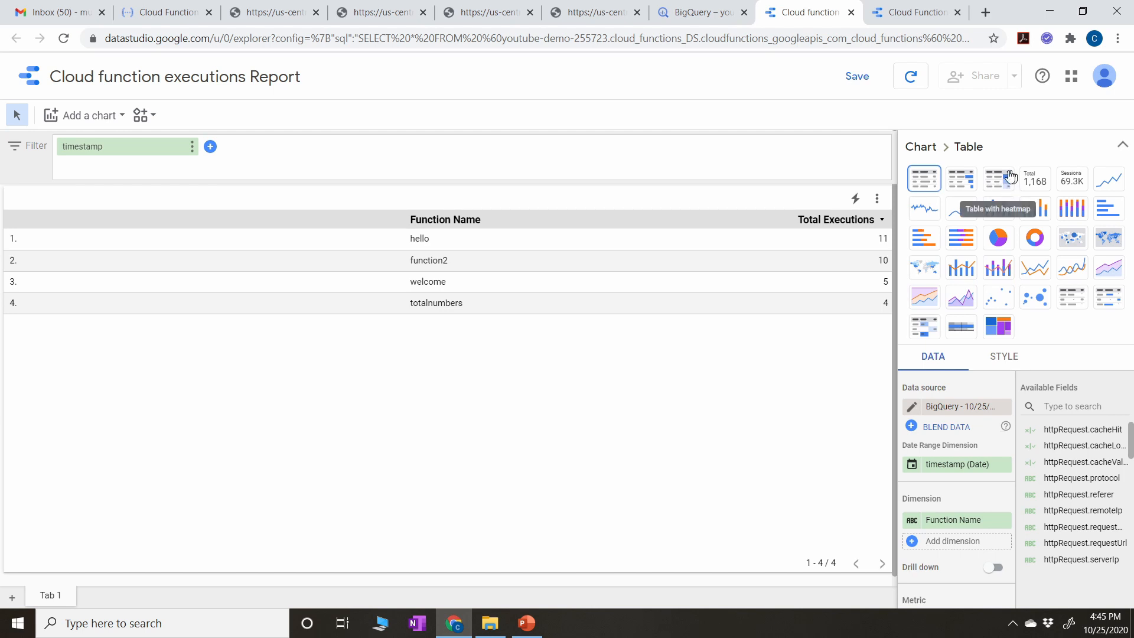
pyautogui.click(961, 178)
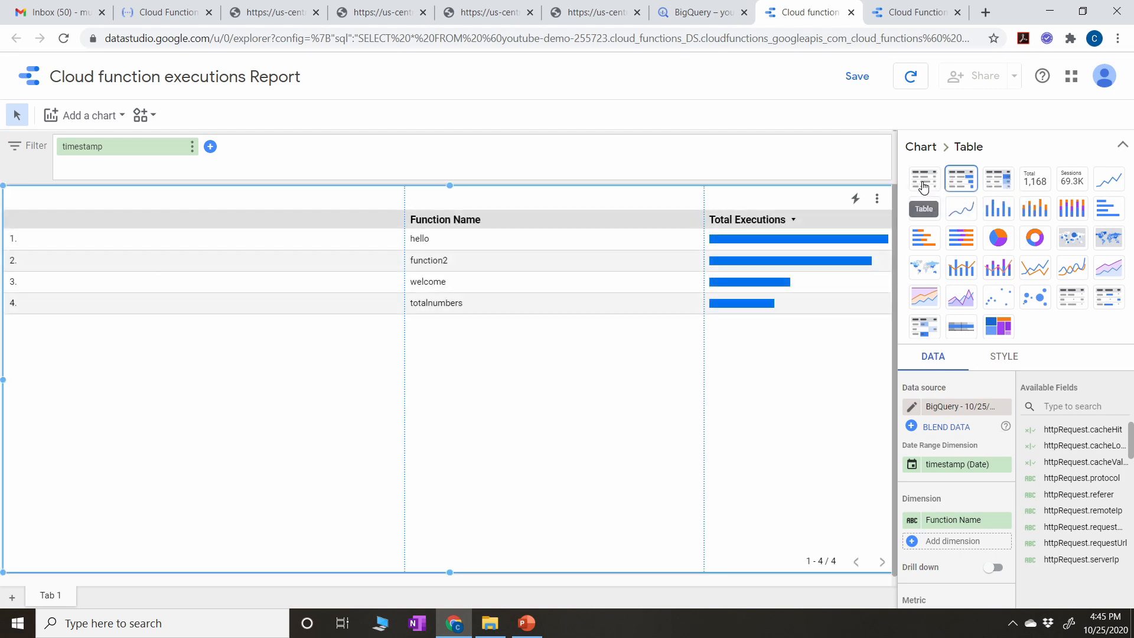
pyautogui.click(997, 179)
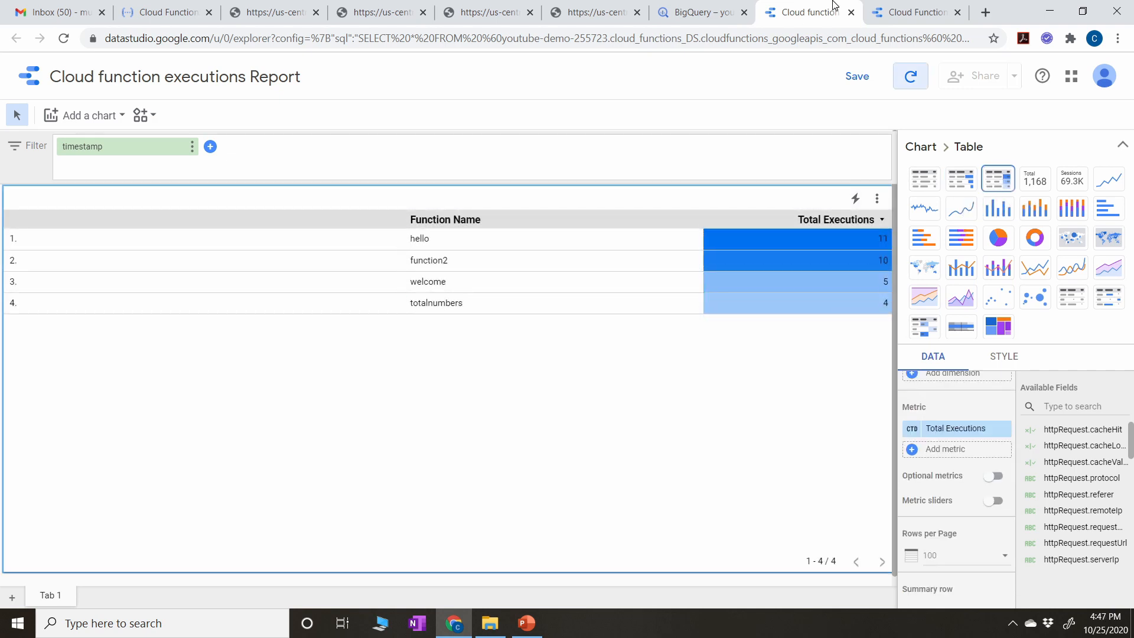
# Switch to the saved Cloud Functions Report explorer and refresh its data
pyautogui.click(901, 12)
pyautogui.click(925, 69)
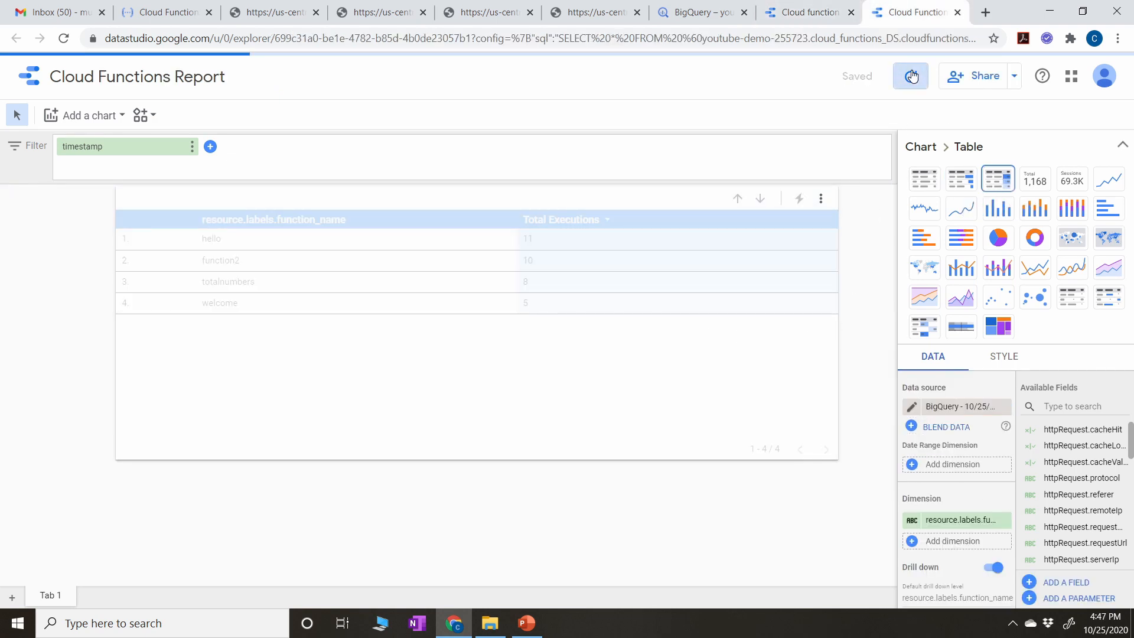